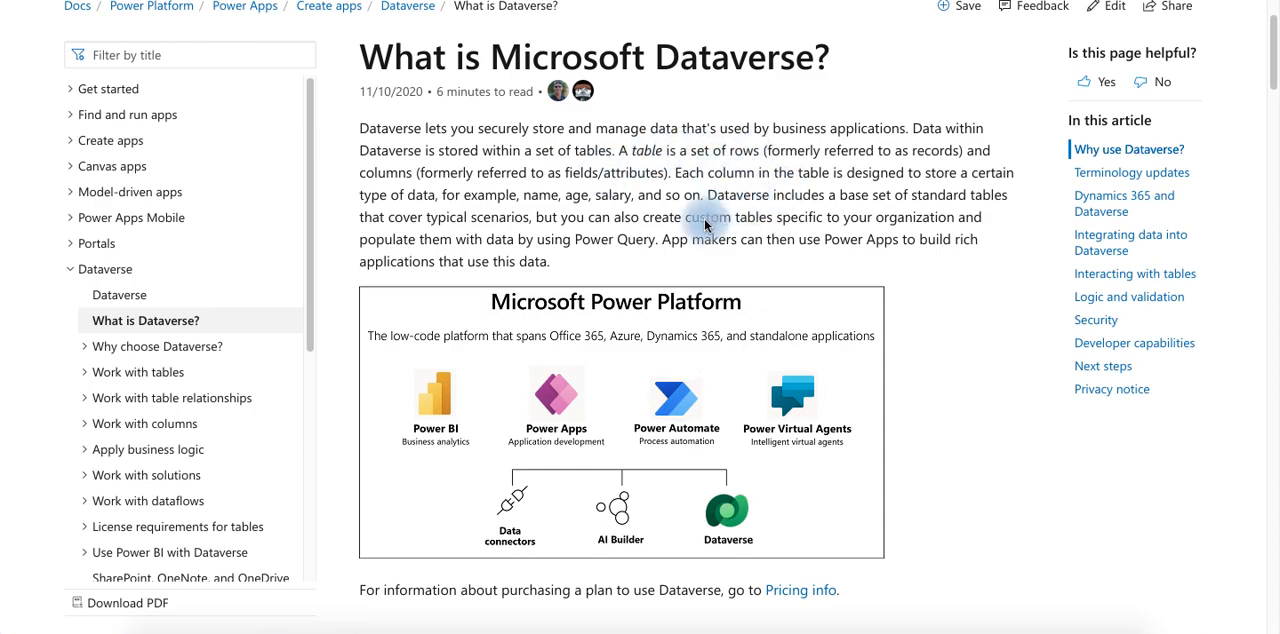
Read the overview and the reasons to use Dataverse in the What is Microsoft Dataverse? article
scroll(704, 225, "down", 2)
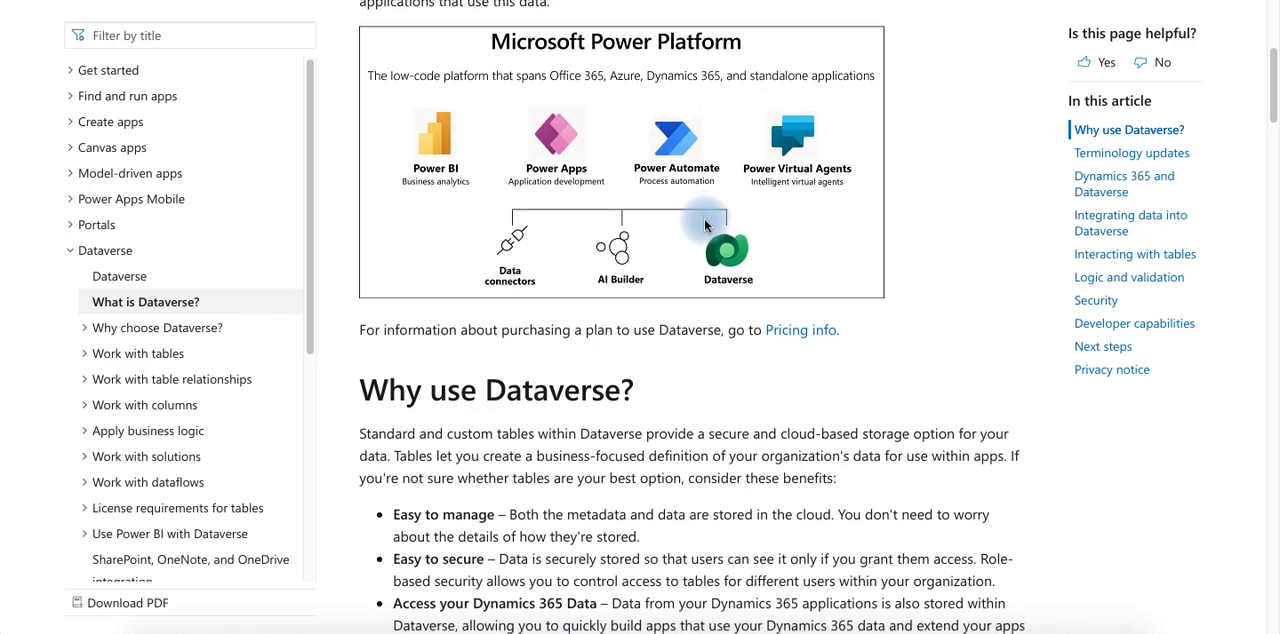
scroll(704, 225, "down", 4)
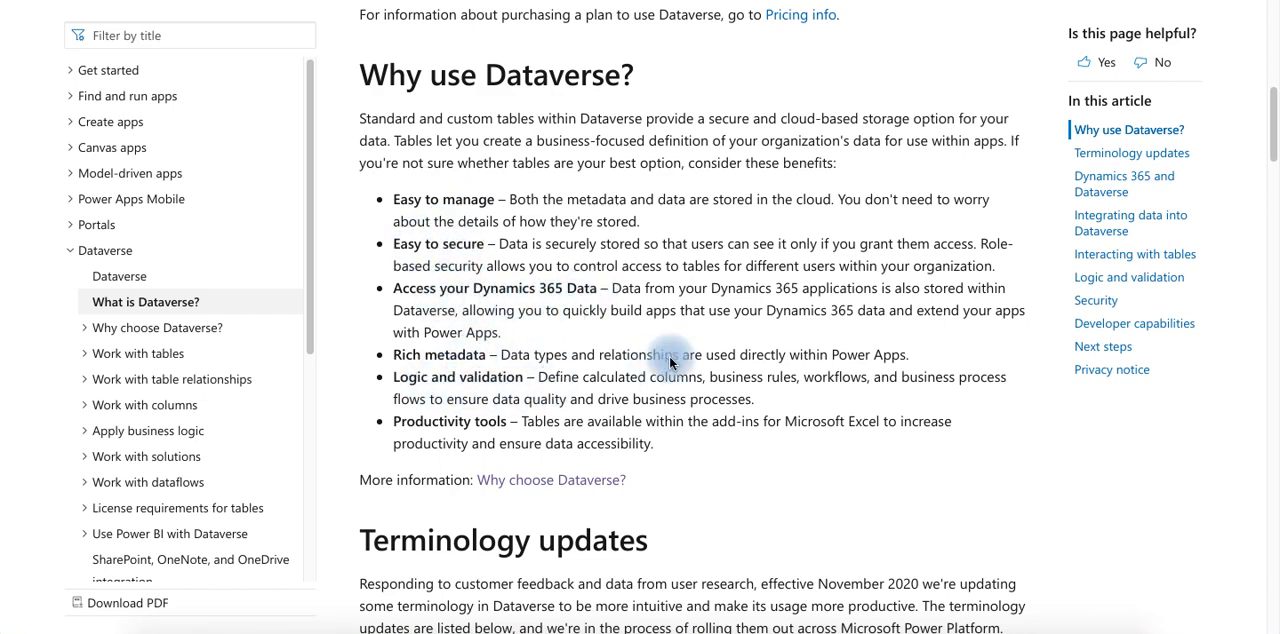
scroll(712, 333, "down", 1)
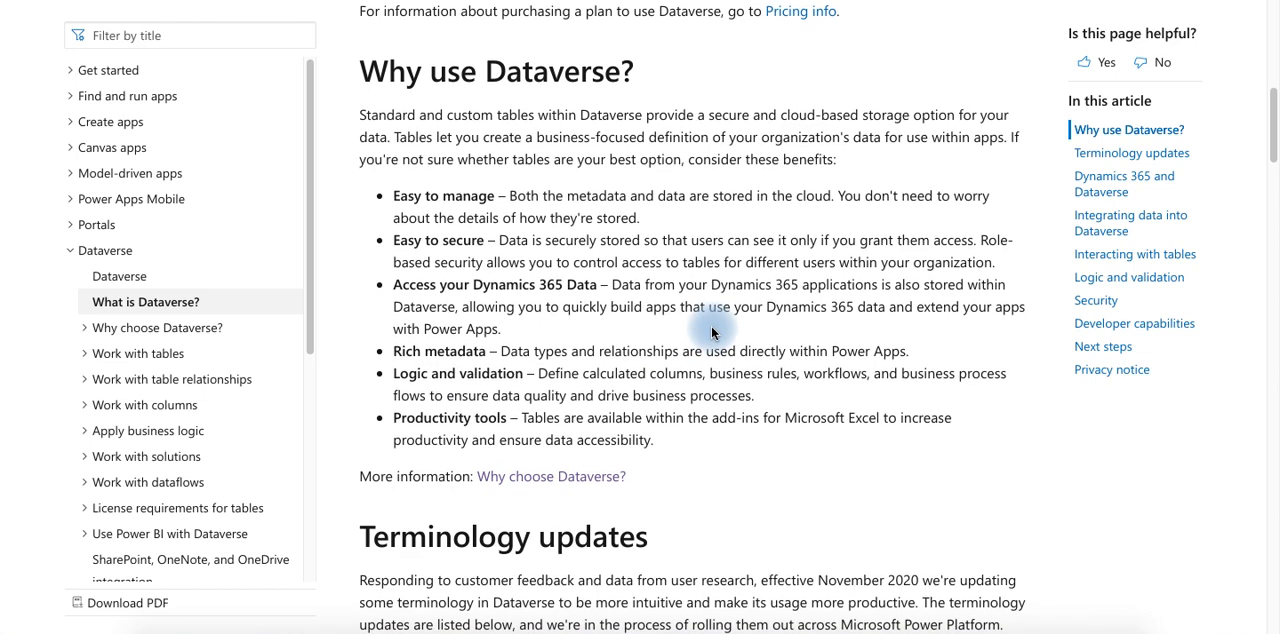
scroll(712, 333, "down", 1)
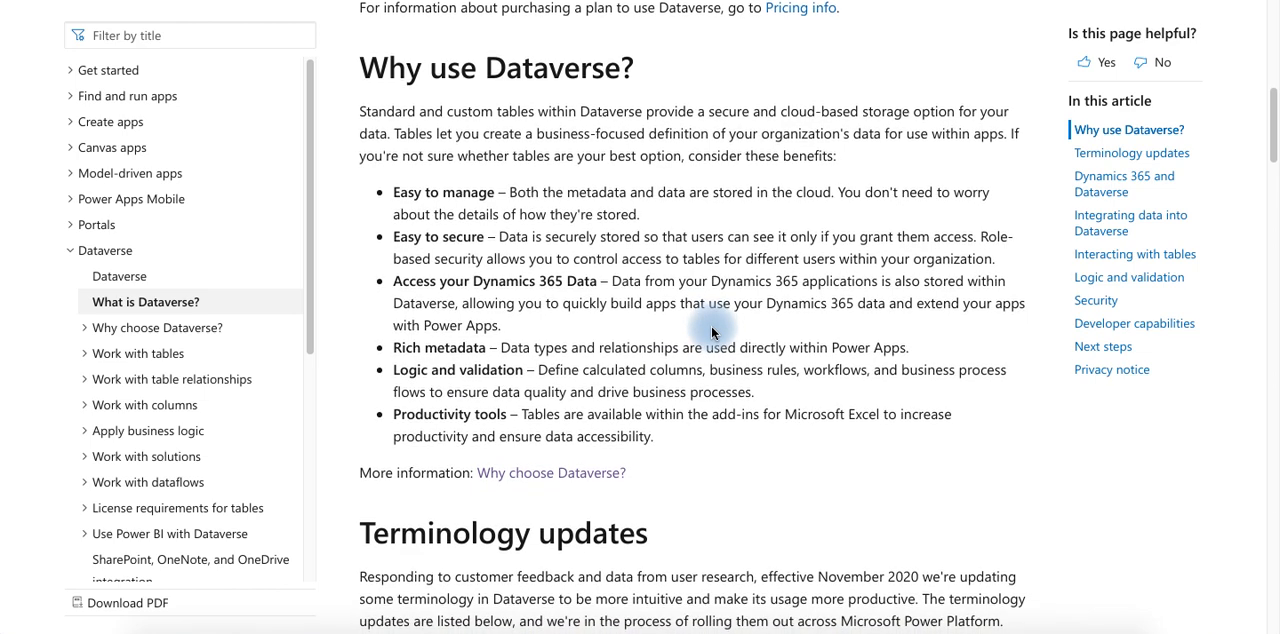
scroll(560, 251, "down", 3)
Read the Why choose Microsoft Dataverse? article, covering its introduction, data types, app types, and analytics and reporting
scroll(430, 251, "up", 5)
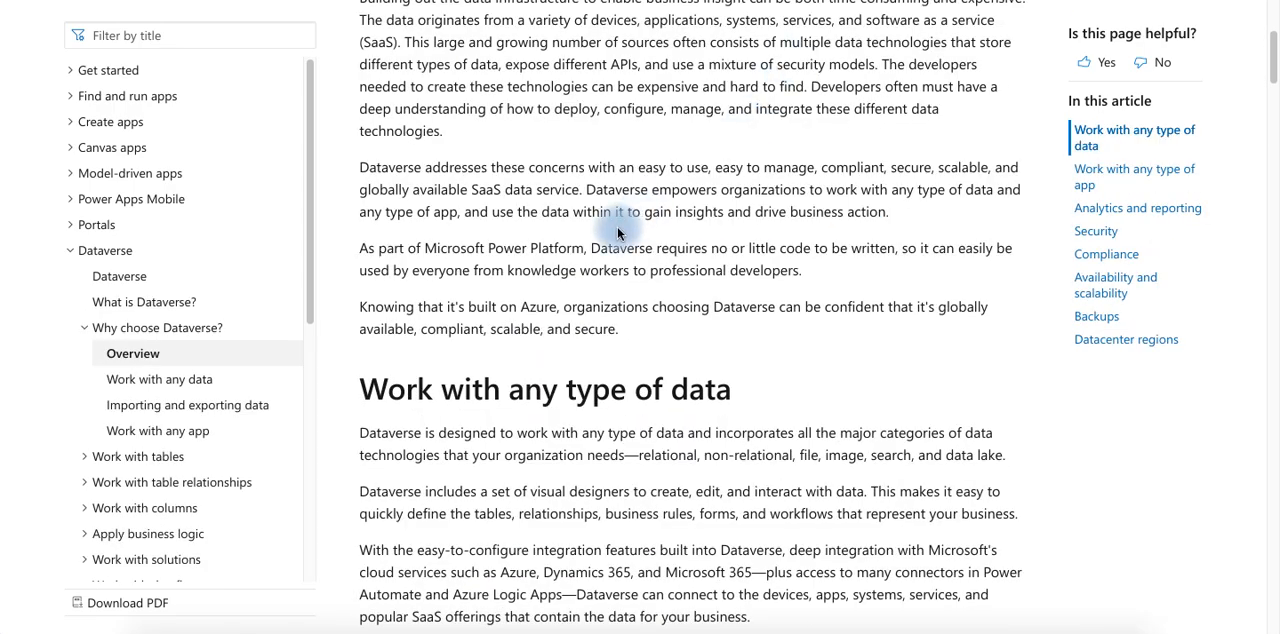
scroll(547, 263, "up", 3)
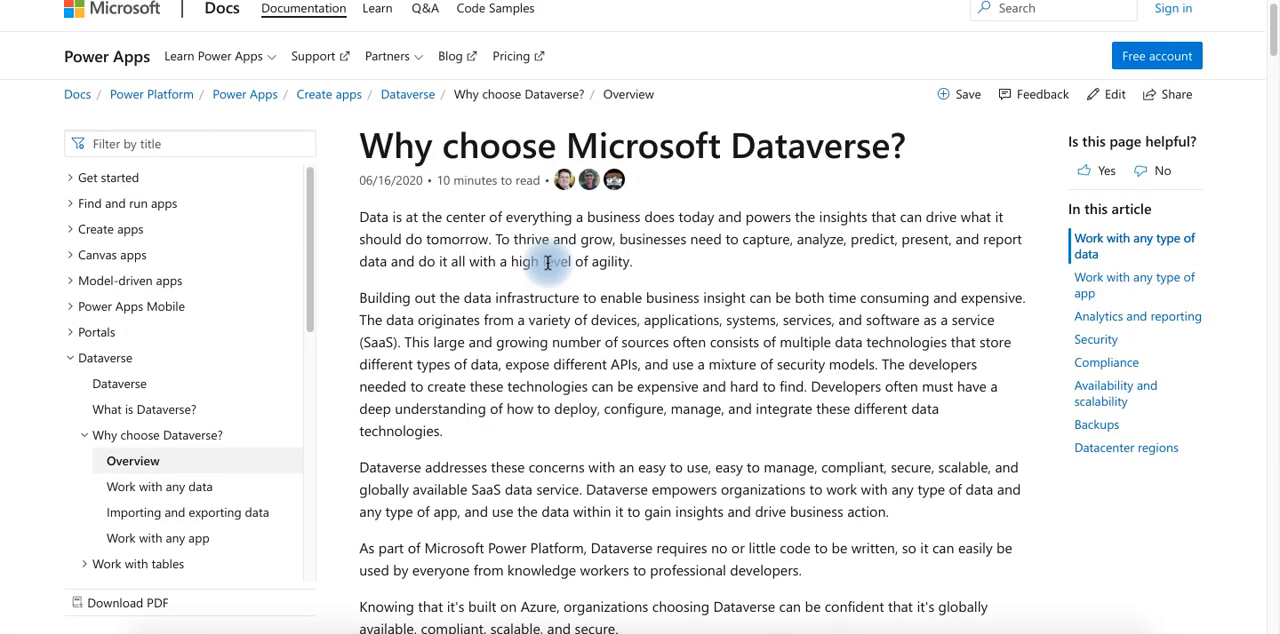
scroll(545, 260, "down", 2)
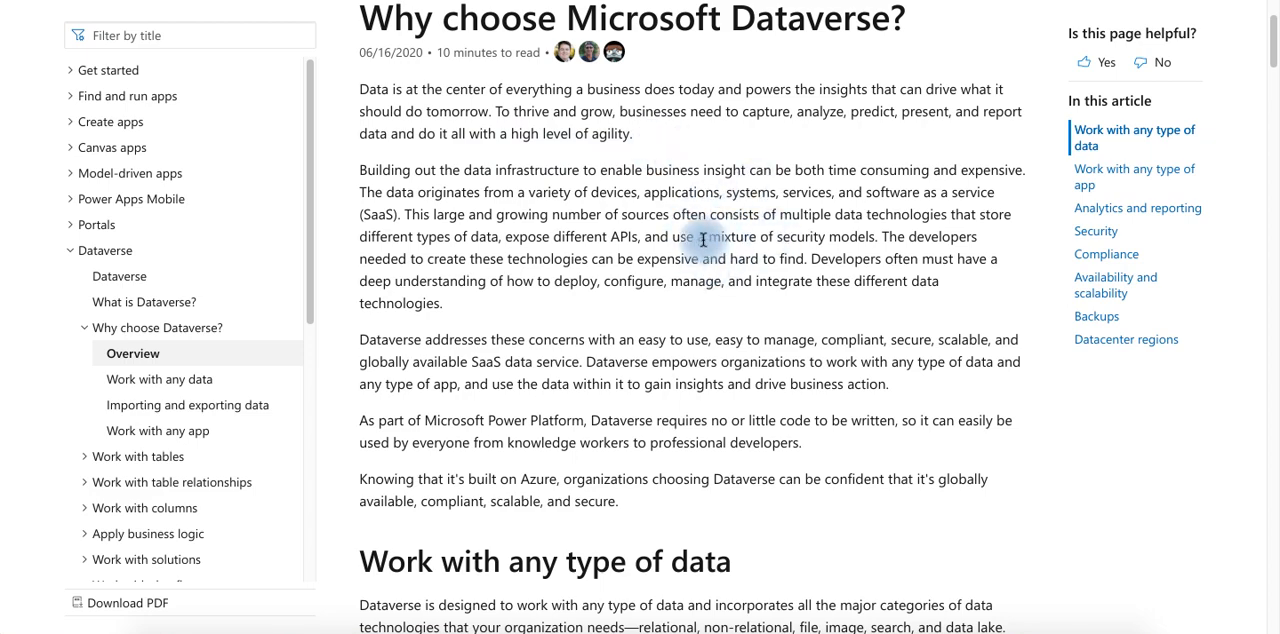
scroll(703, 240, "down", 3)
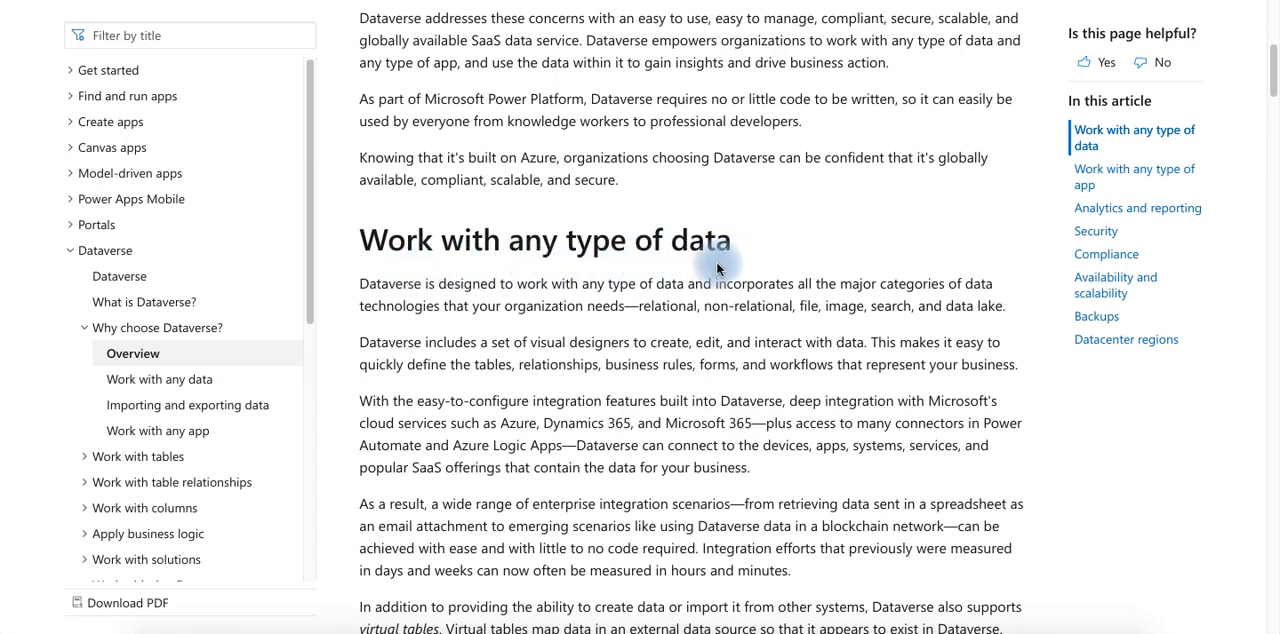
scroll(703, 275, "down", 1)
scroll(708, 270, "down", 2)
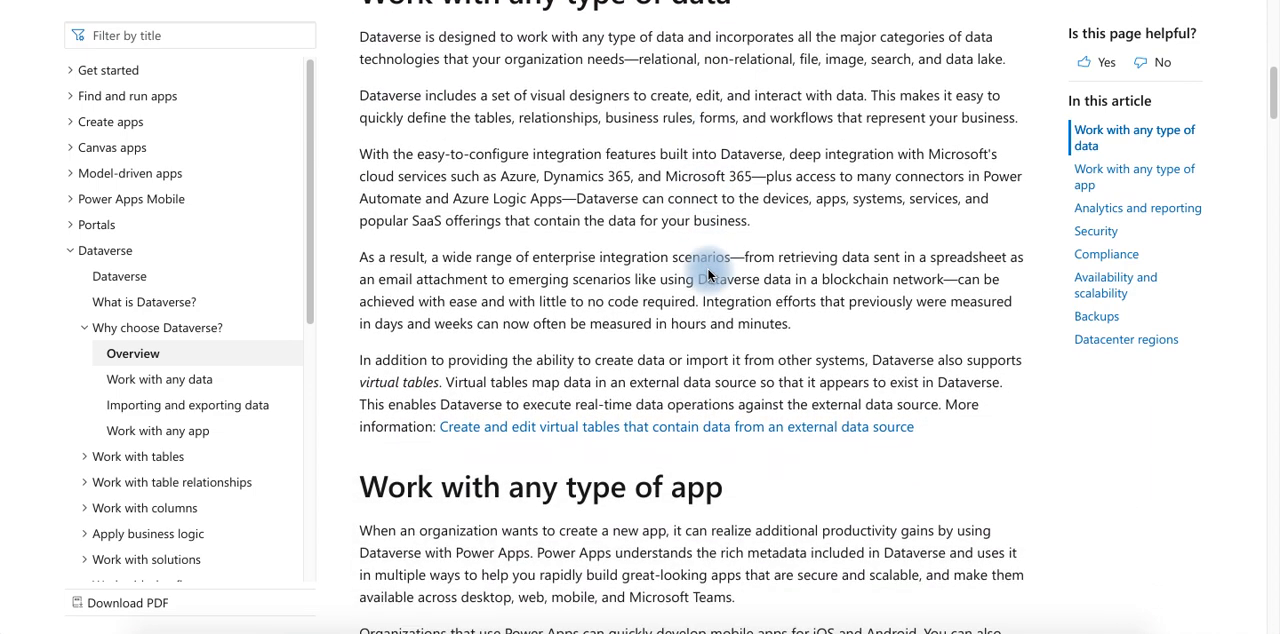
scroll(708, 270, "down", 3)
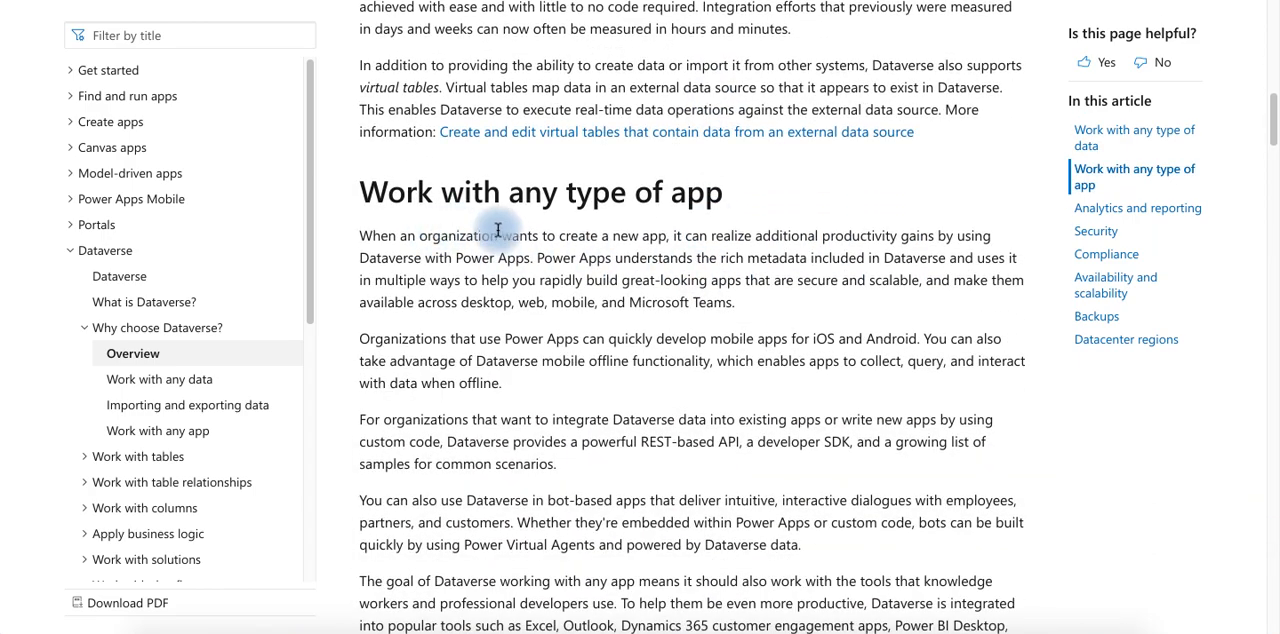
scroll(620, 232, "down", 3)
scroll(686, 230, "down", 3)
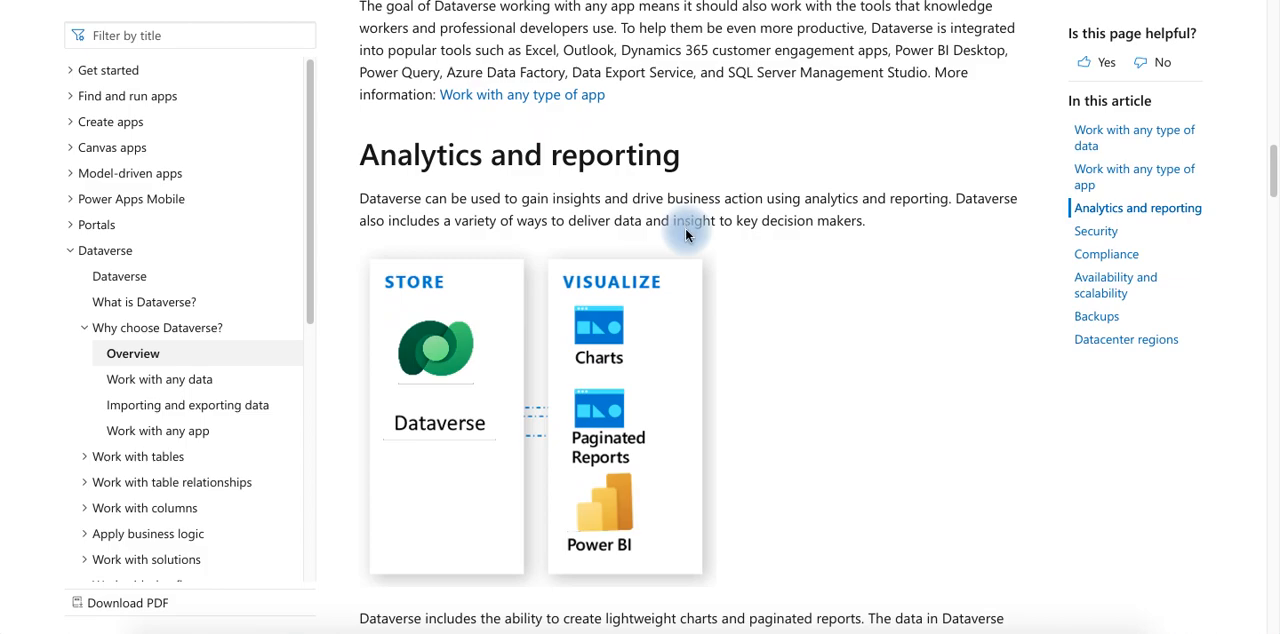
scroll(686, 234, "up", 12)
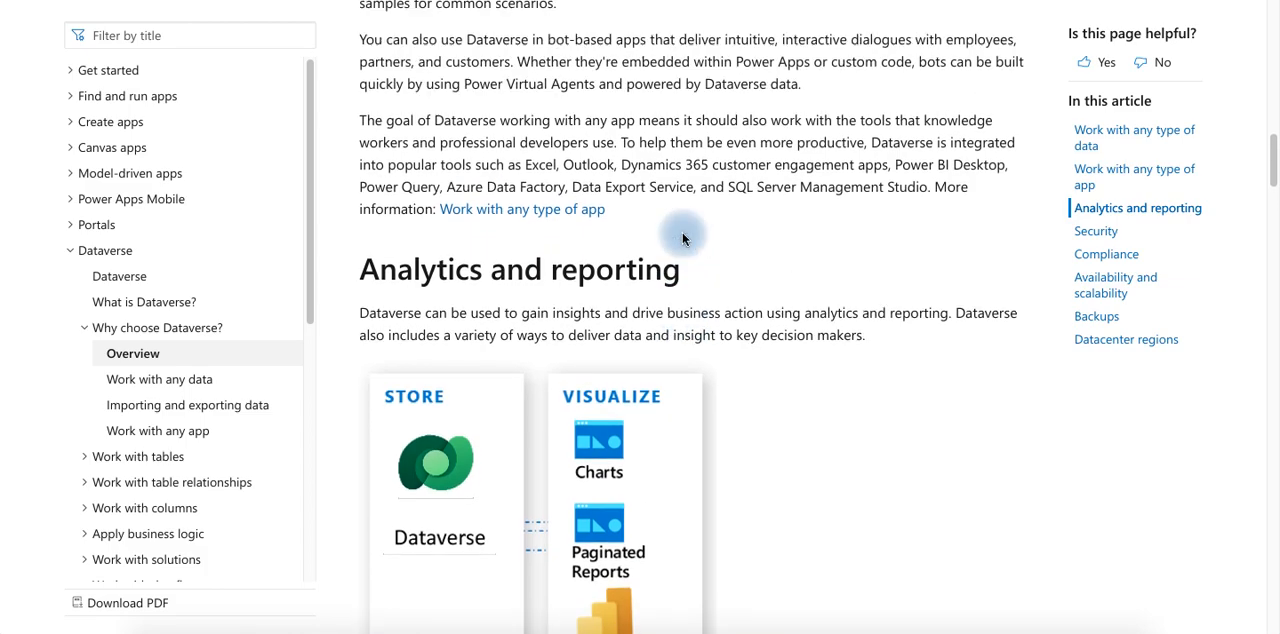
scroll(680, 239, "up", 4)
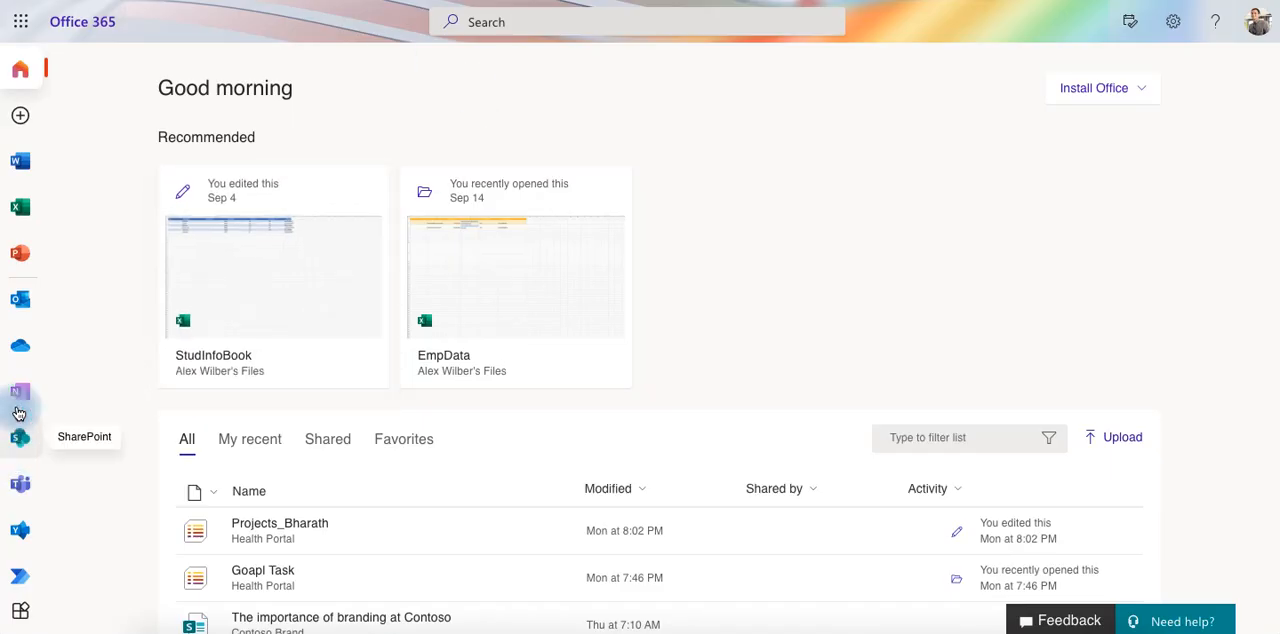
Switch from Office 365 to Power Apps and open the list of Dataverse tables
scroll(21, 408, "down", 2)
left_click(25, 512)
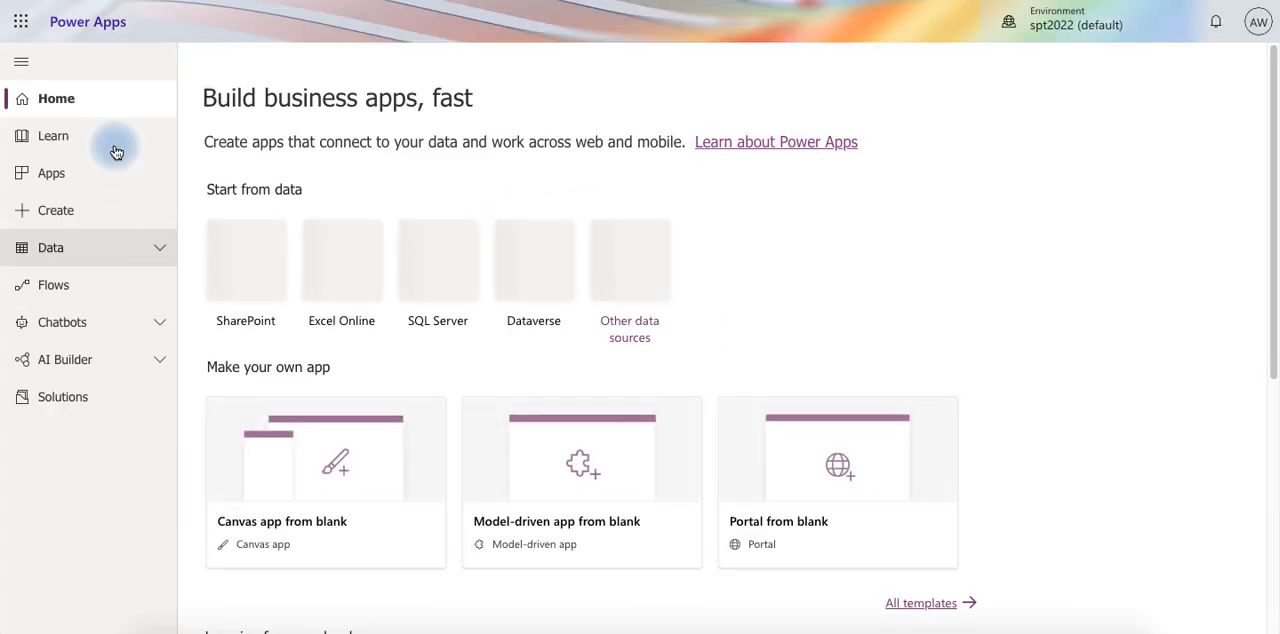
left_click(147, 250)
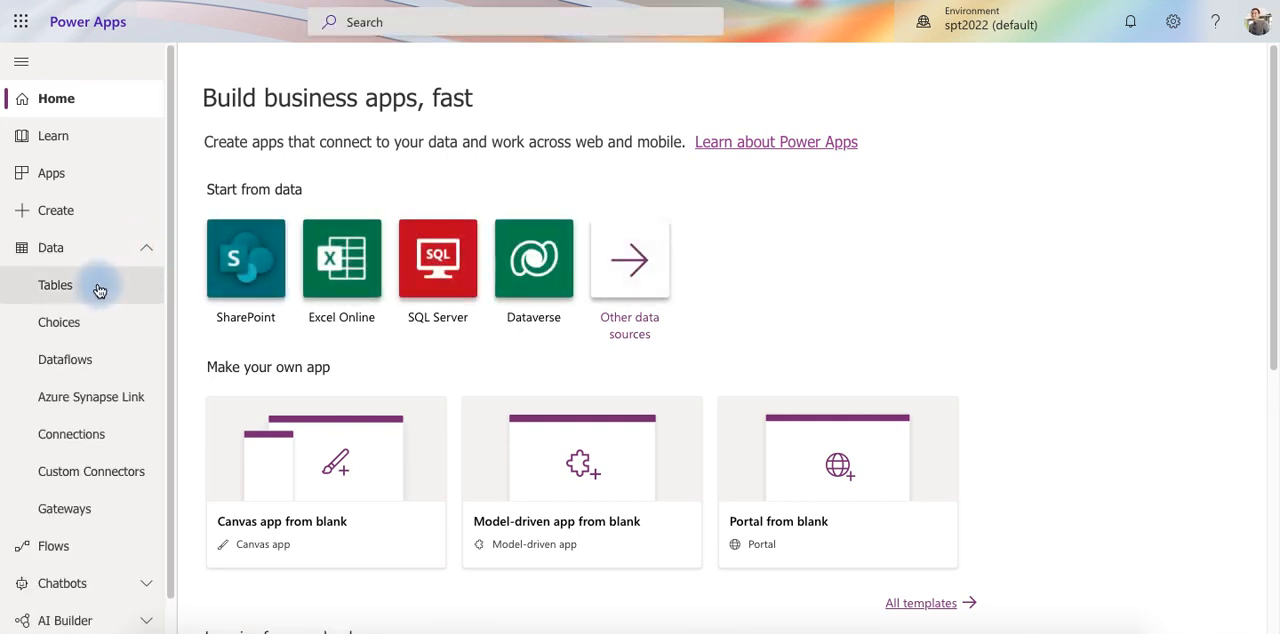
left_click(99, 288)
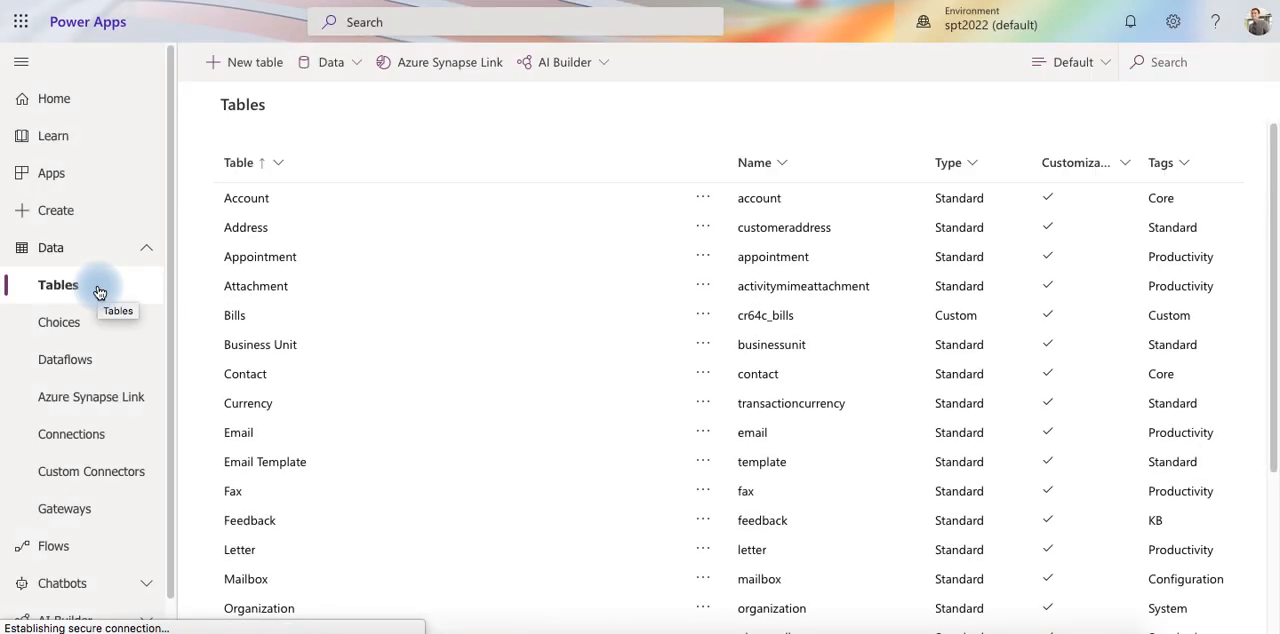
Create a new table with the display name StudentInfo, keeping Name as the primary name column
left_click(264, 66)
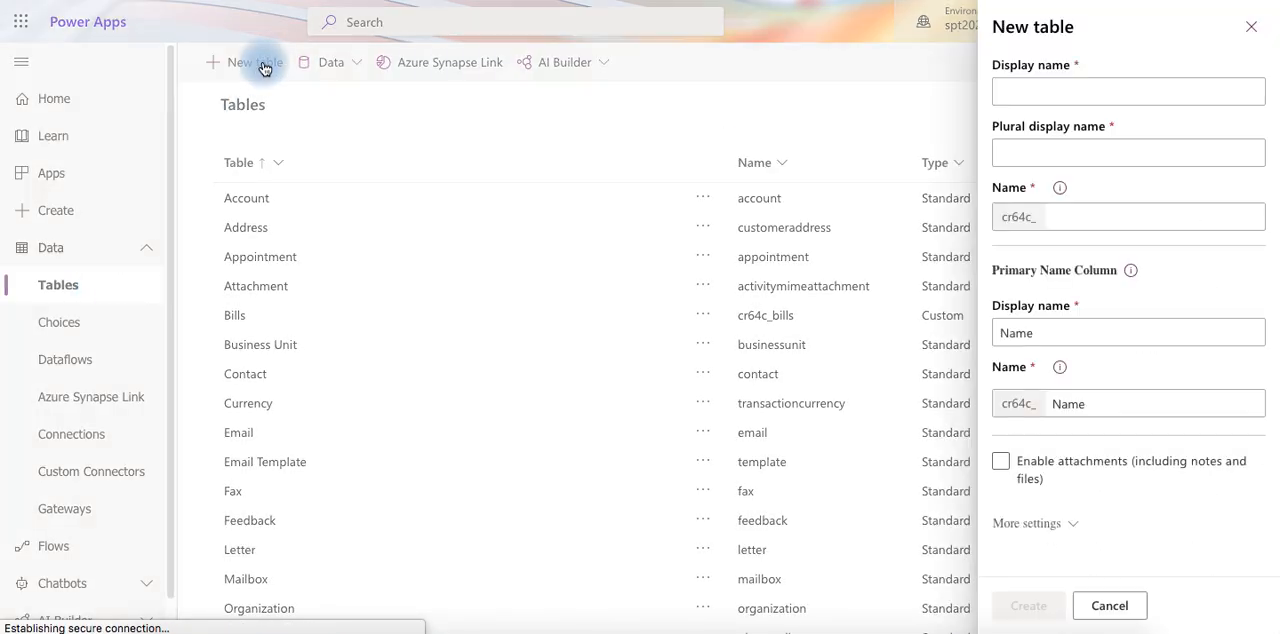
left_click(1104, 89)
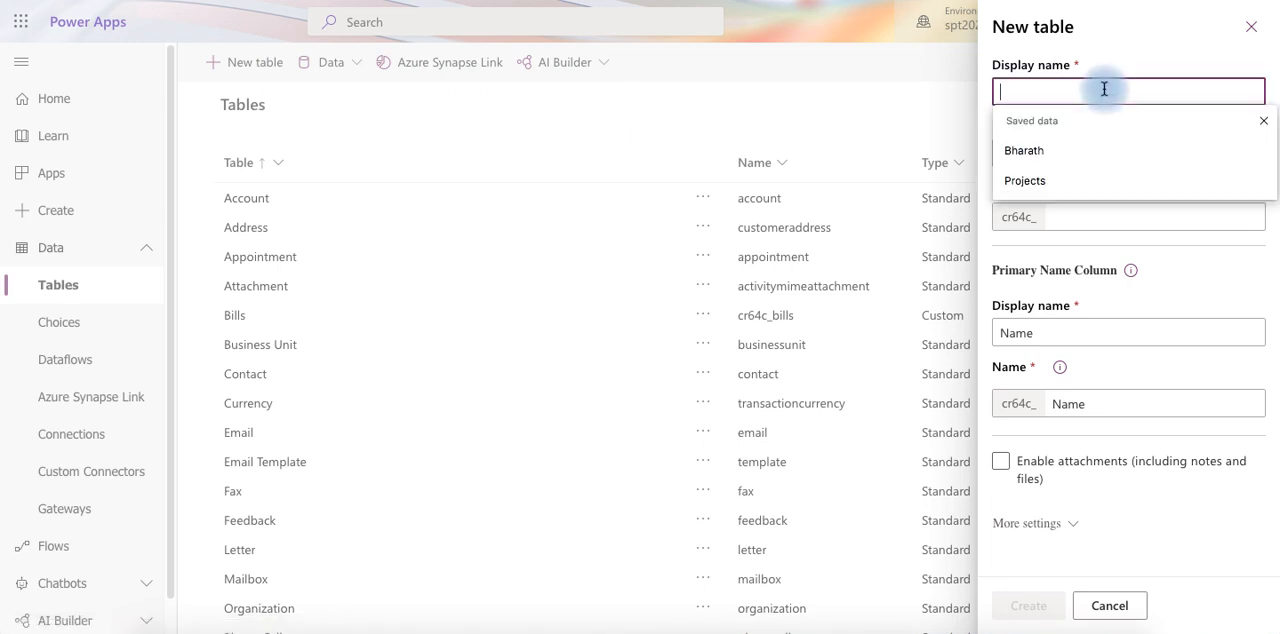
type("Stud")
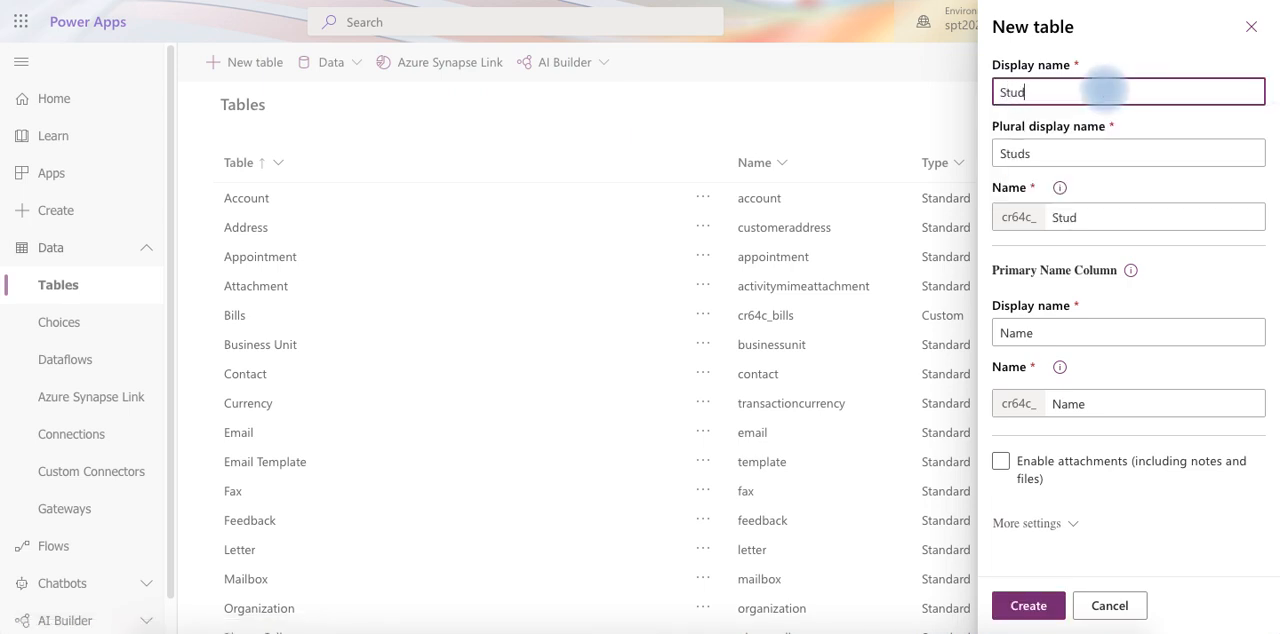
type("entInfo")
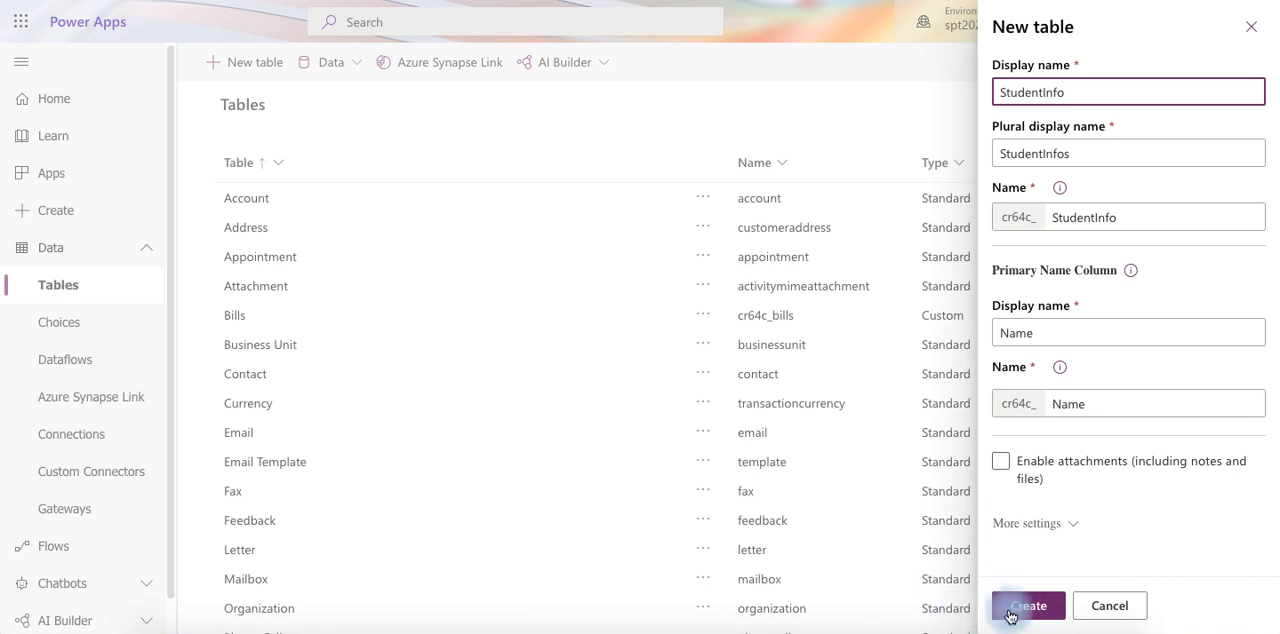
left_click(1046, 609)
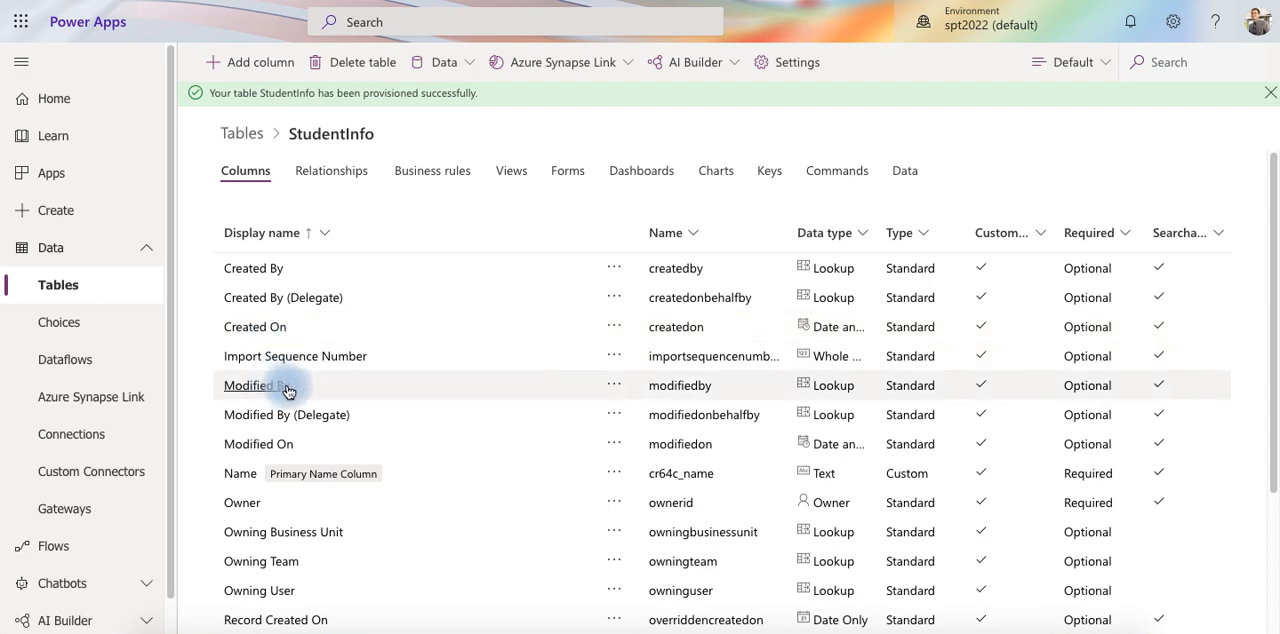
Add an optional, searchable Text column named Student to the StudentInfo table
scroll(287, 390, "down", 3)
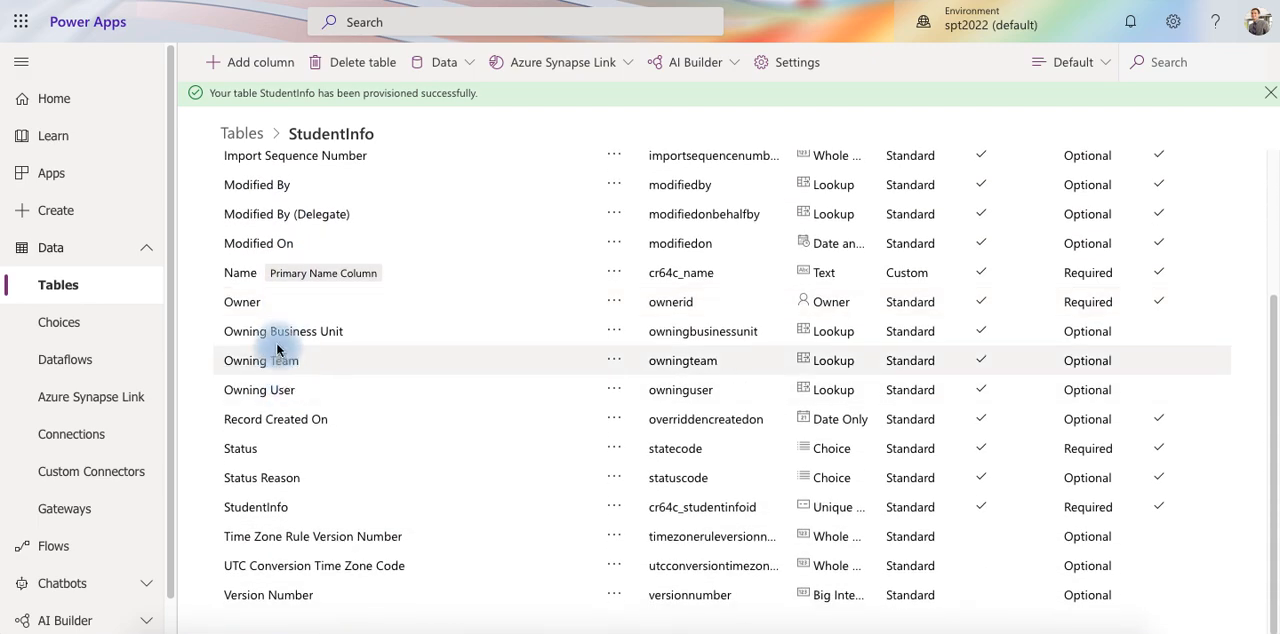
scroll(282, 345, "up", 3)
scroll(280, 337, "down", 3)
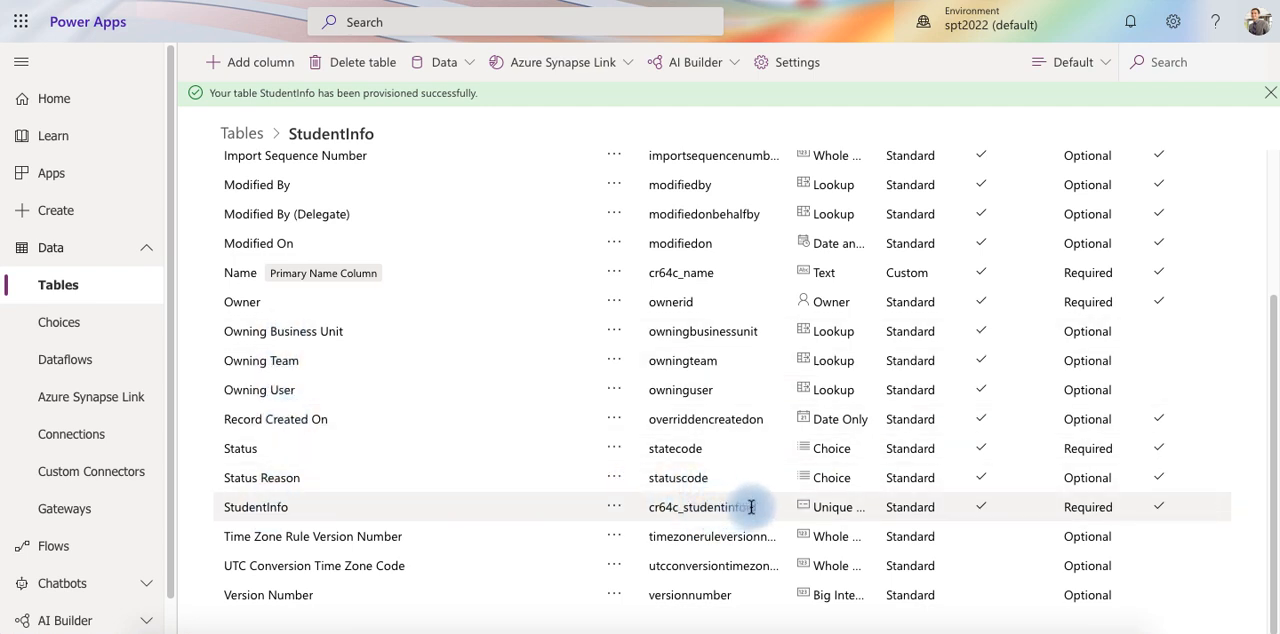
scroll(364, 402, "up", 4)
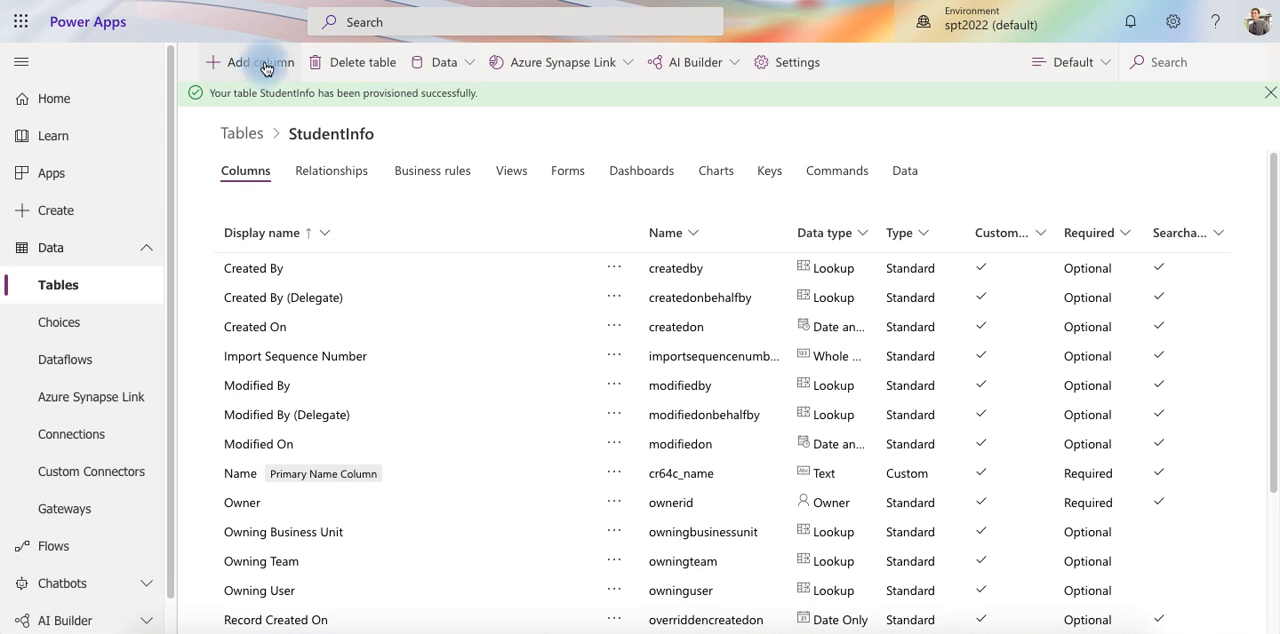
left_click(265, 66)
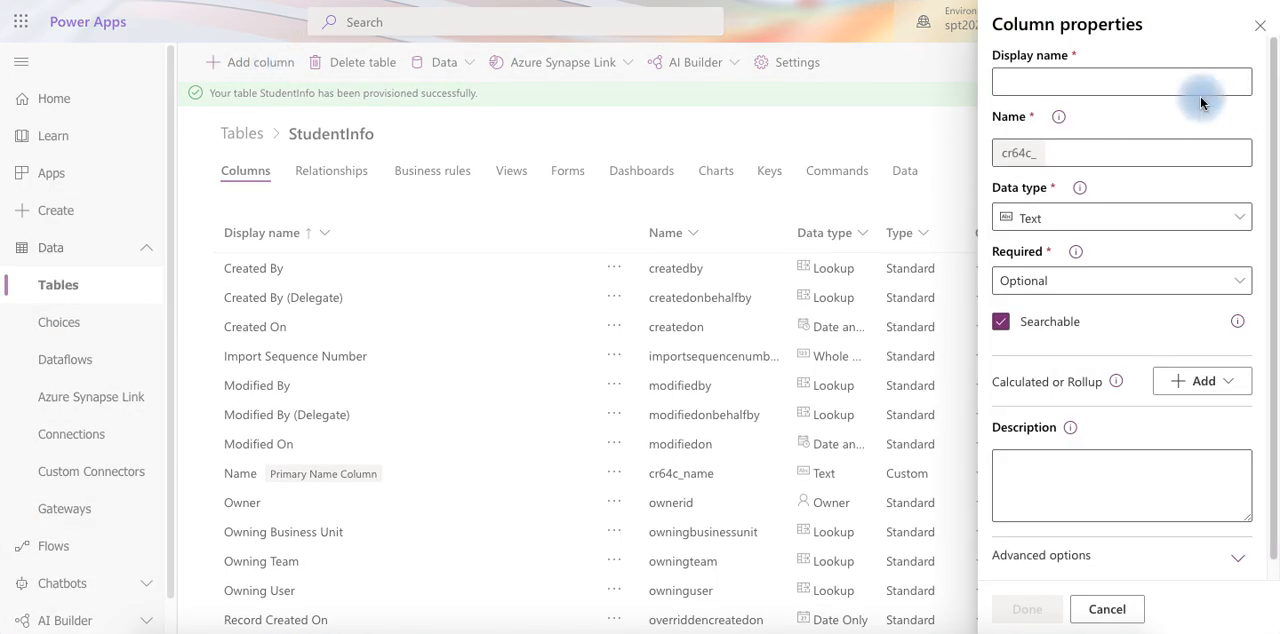
left_click(1094, 87)
type("S")
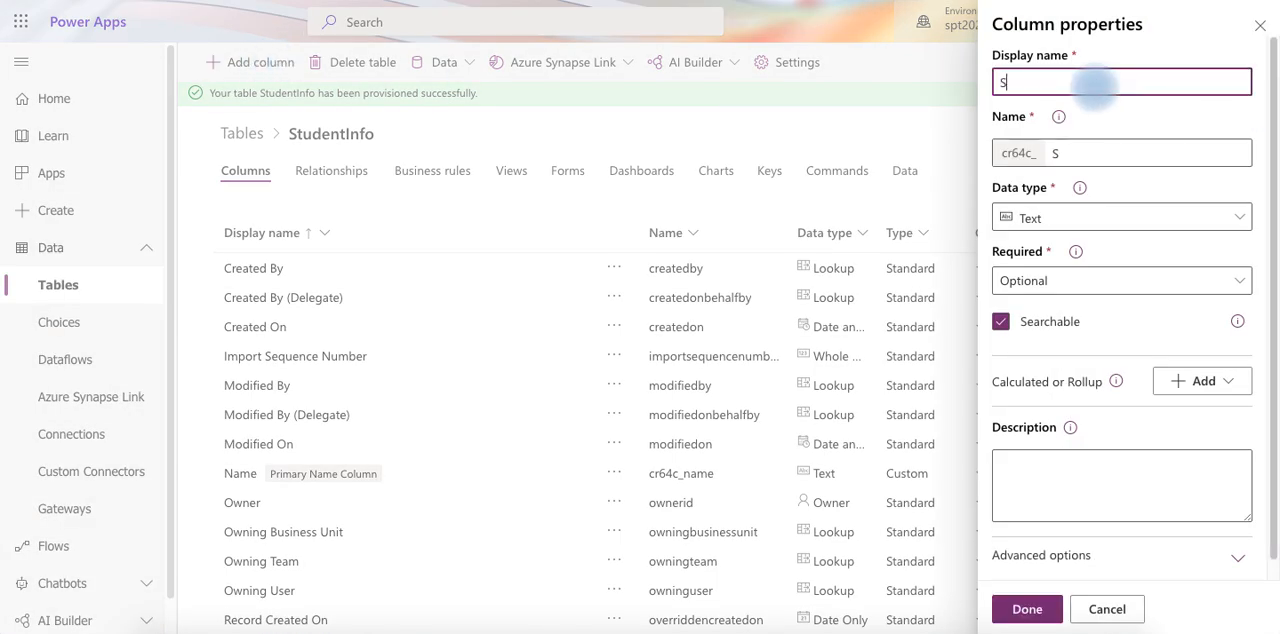
type("tudent")
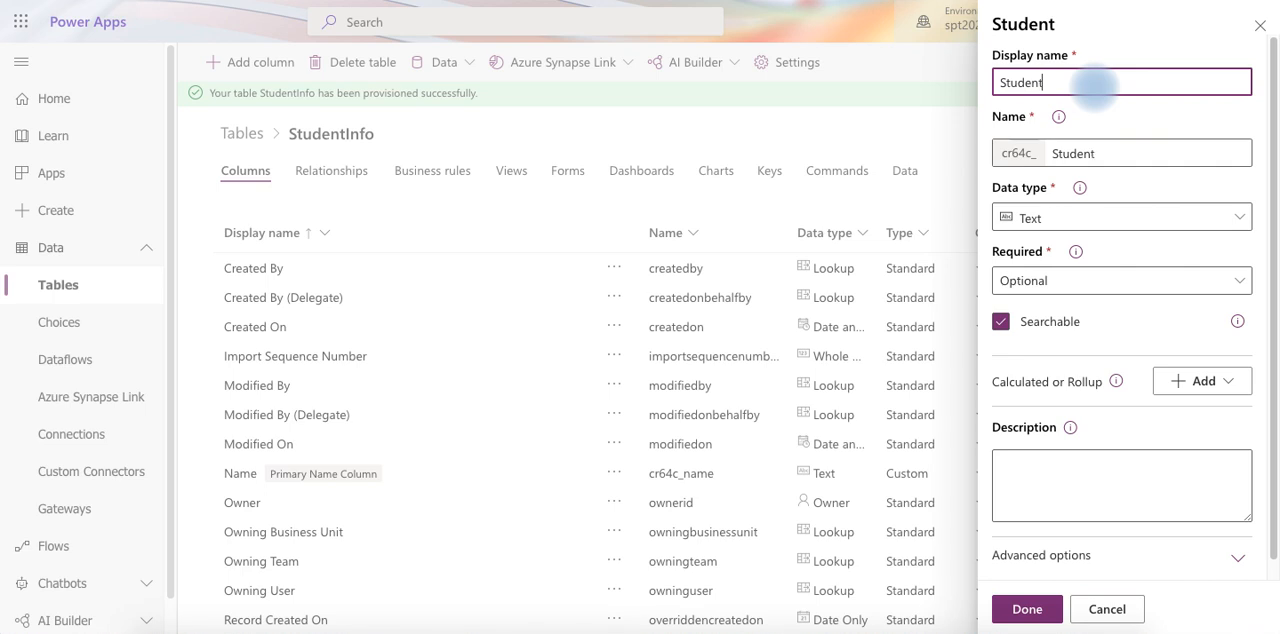
type("Info")
key("BackSpace")
key("BackSpace")
key("BackSpace")
key("BackSpace")
left_click(1127, 118)
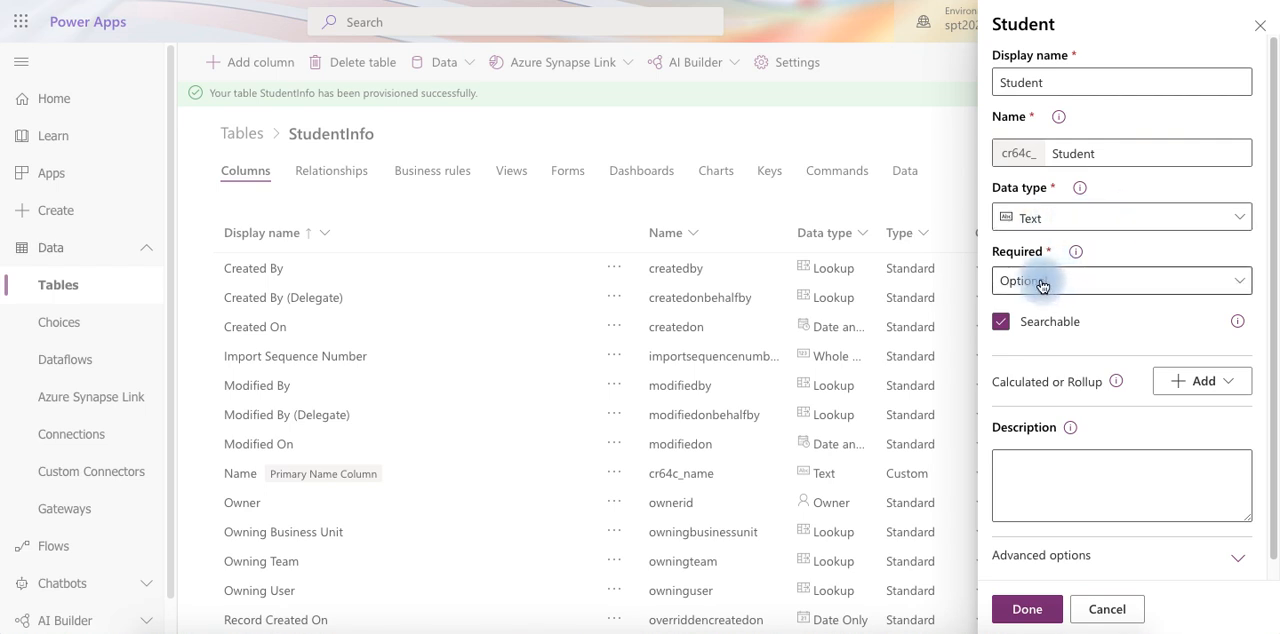
left_click(1036, 619)
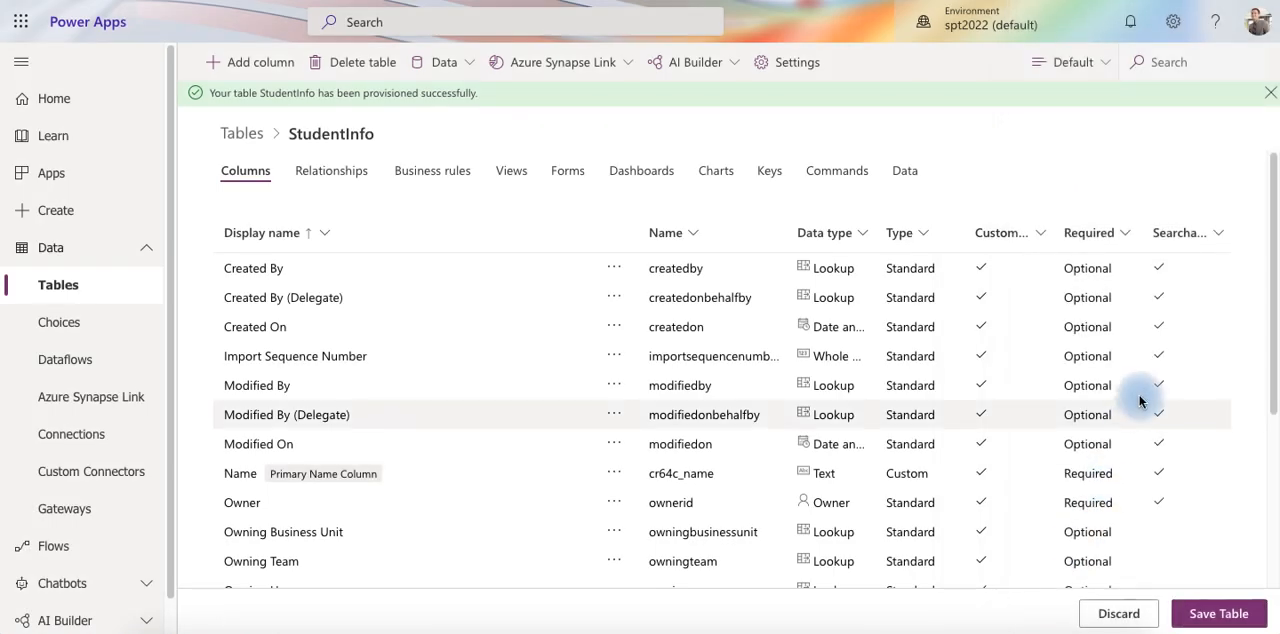
Add an optional, searchable Text column named Class to the StudentInfo table
left_click(248, 68)
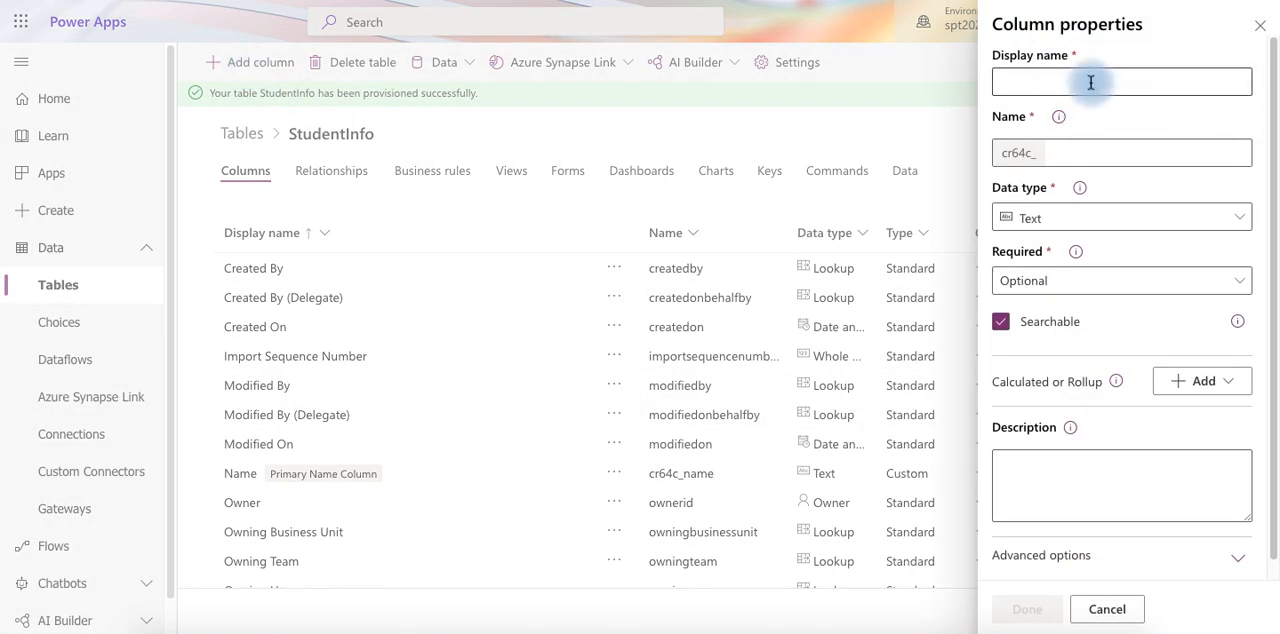
left_click(1091, 82)
type("C")
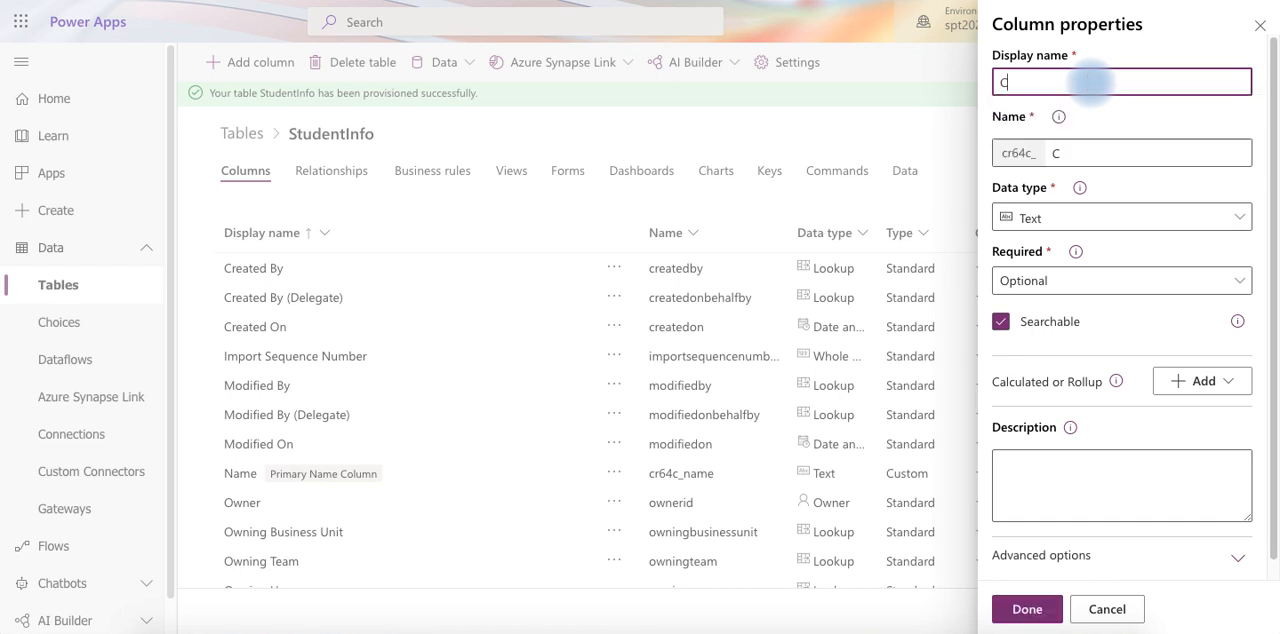
type("lass")
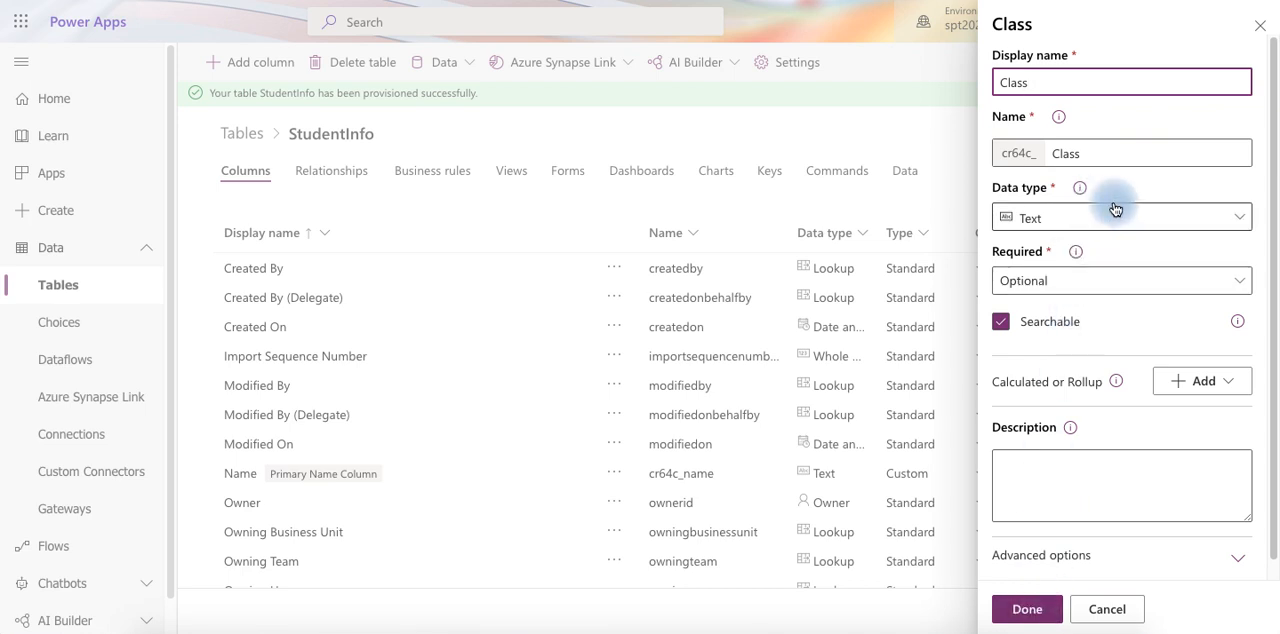
left_click(1202, 218)
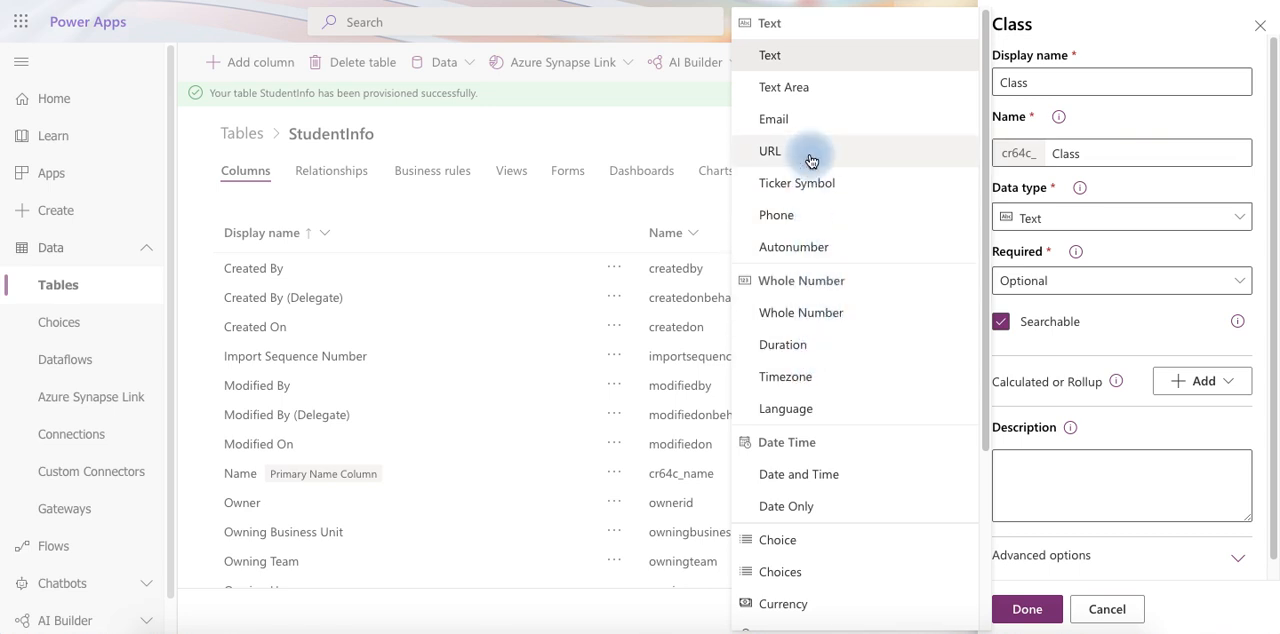
left_click(1141, 257)
left_click(1031, 614)
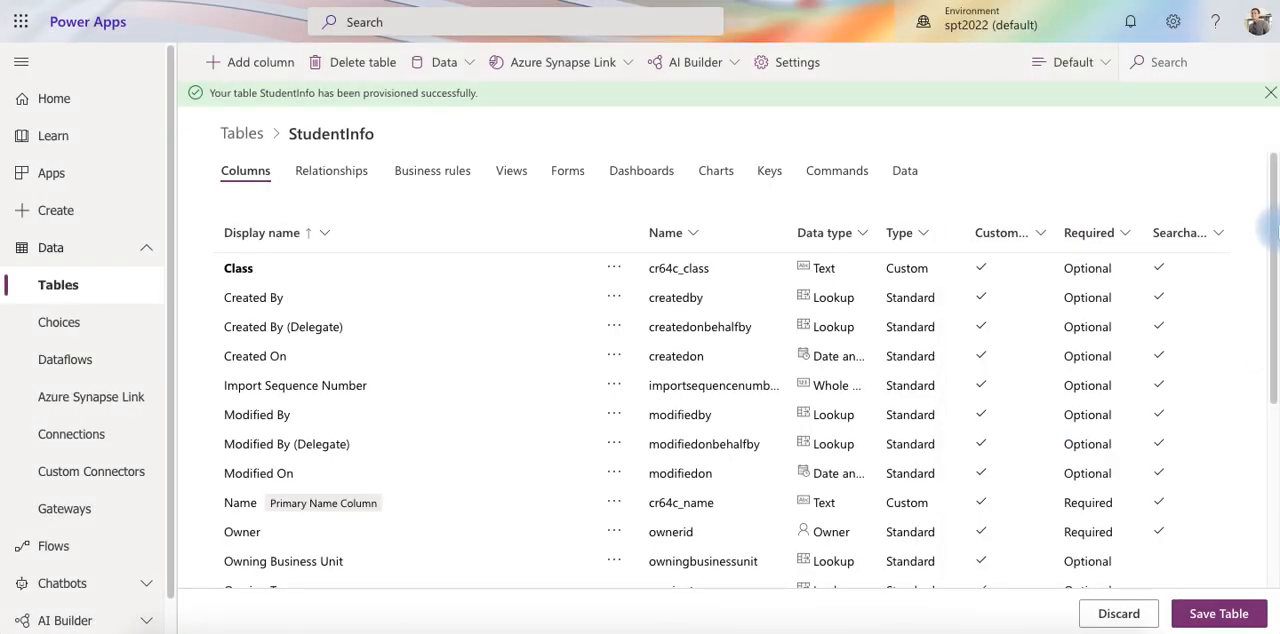
Add an optional, searchable Text column named Section to the StudentInfo table
left_click(255, 64)
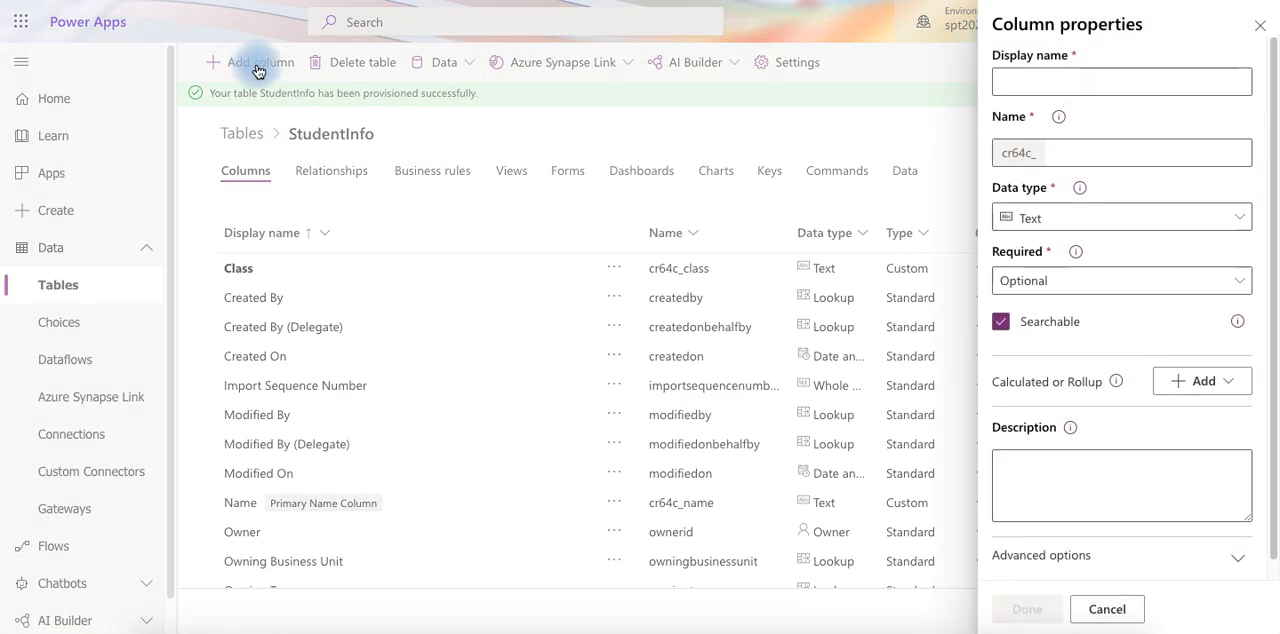
left_click(1030, 79)
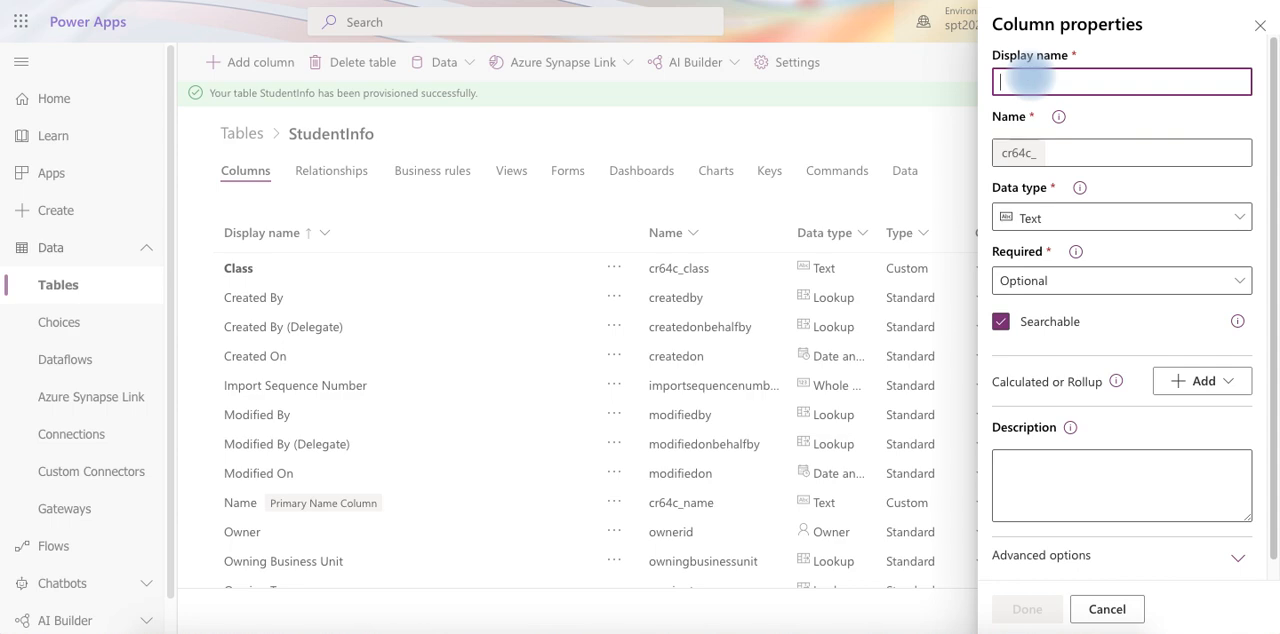
type("Section")
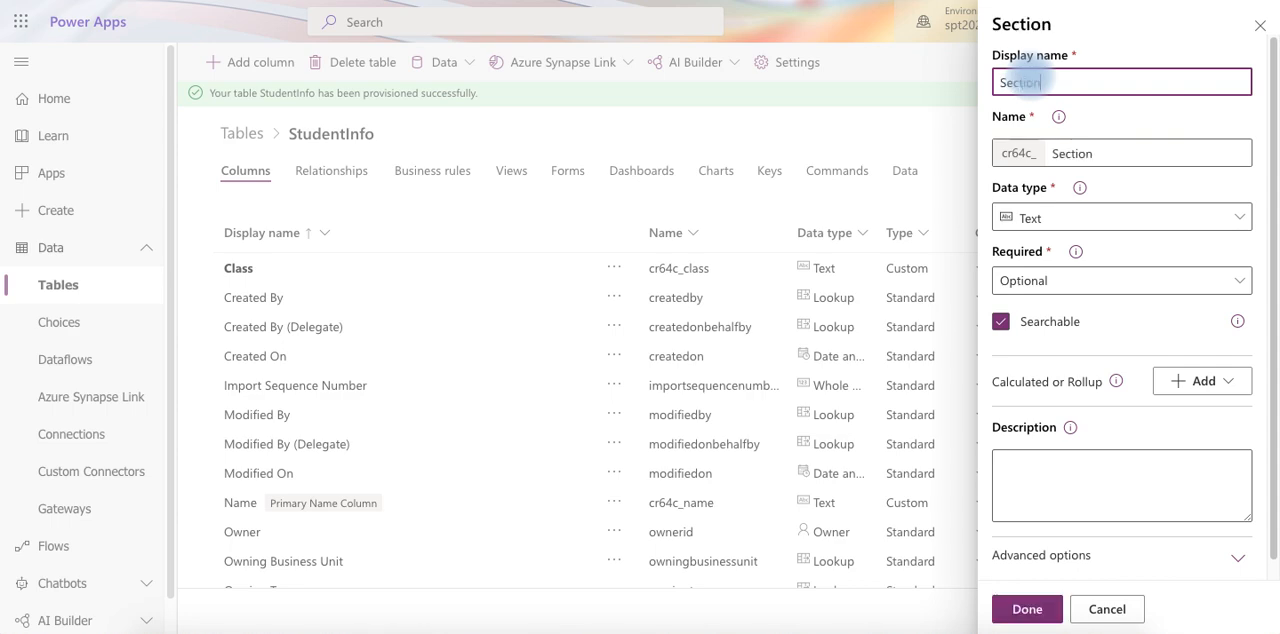
left_click(1025, 611)
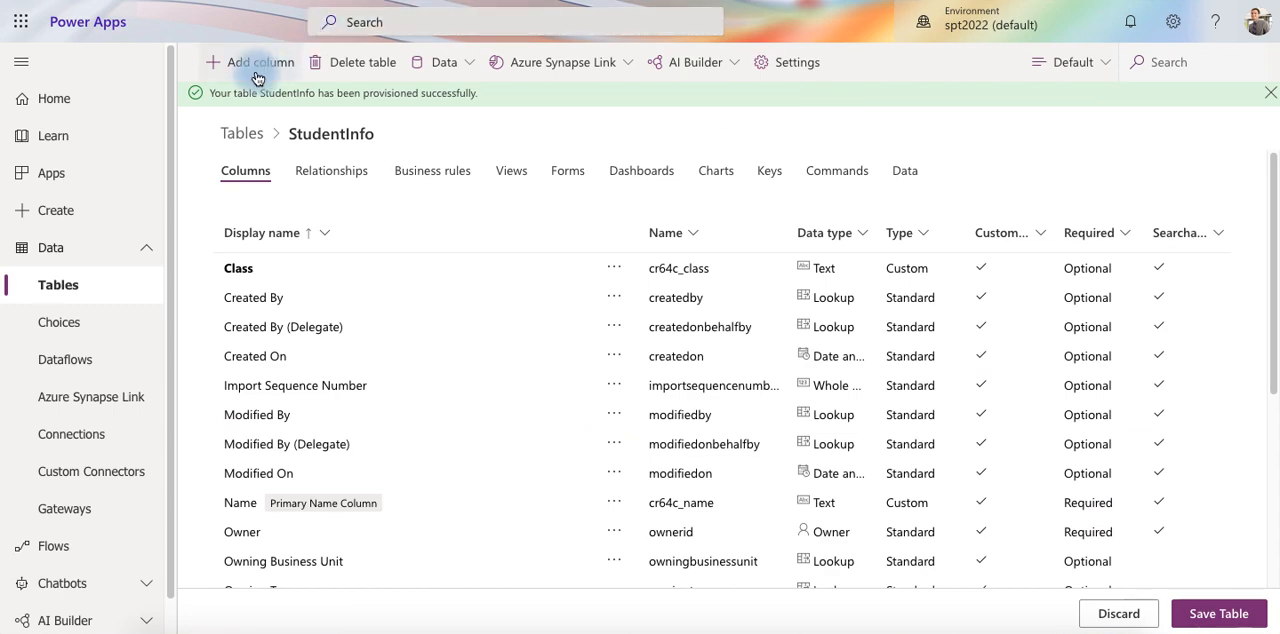
Add an optional, searchable Date Only column named AdmissionDate and save the StudentInfo table
left_click(257, 66)
left_click(1062, 82)
type("Adm")
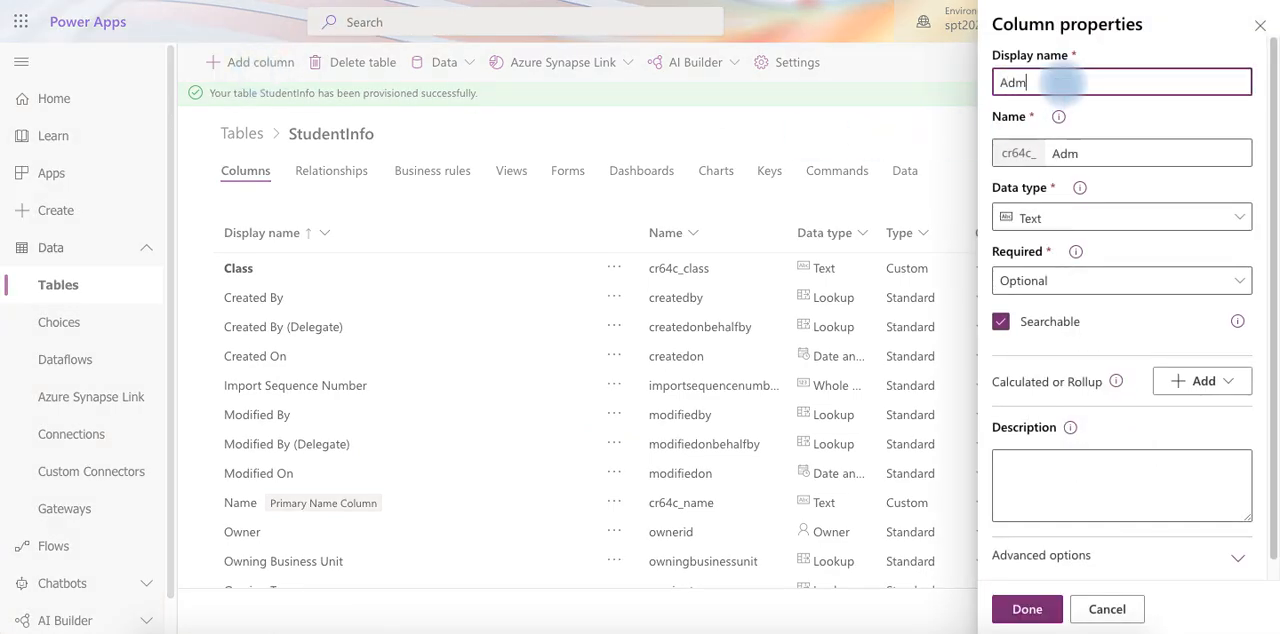
type("issionDate")
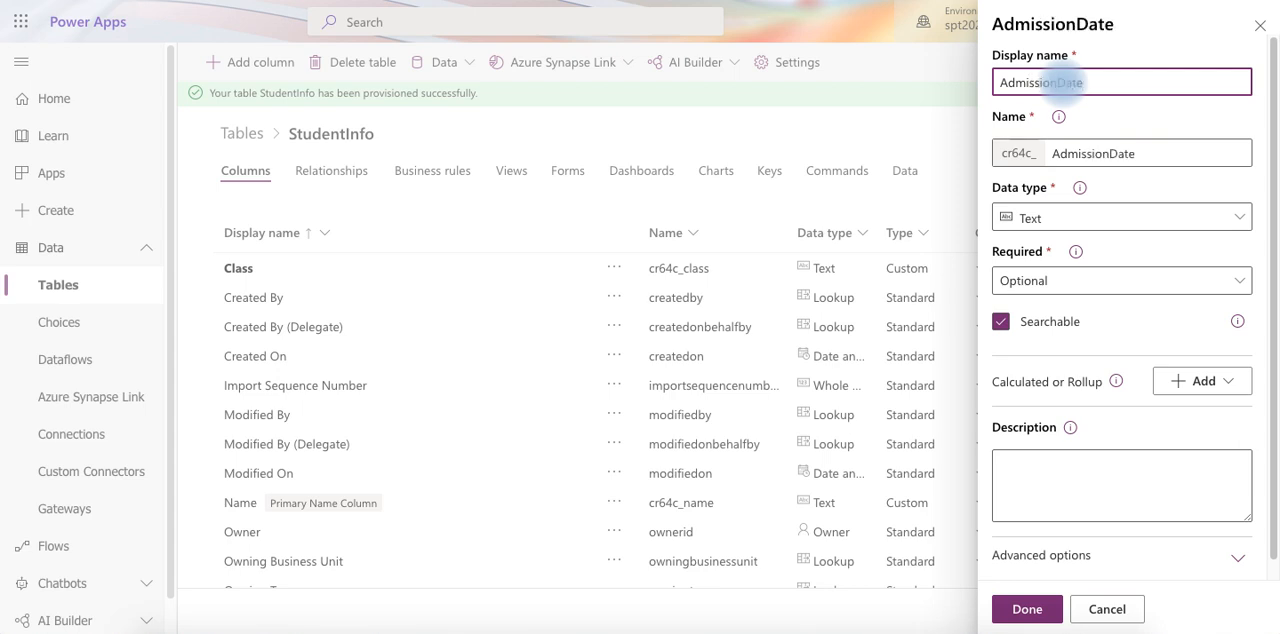
left_click(1171, 218)
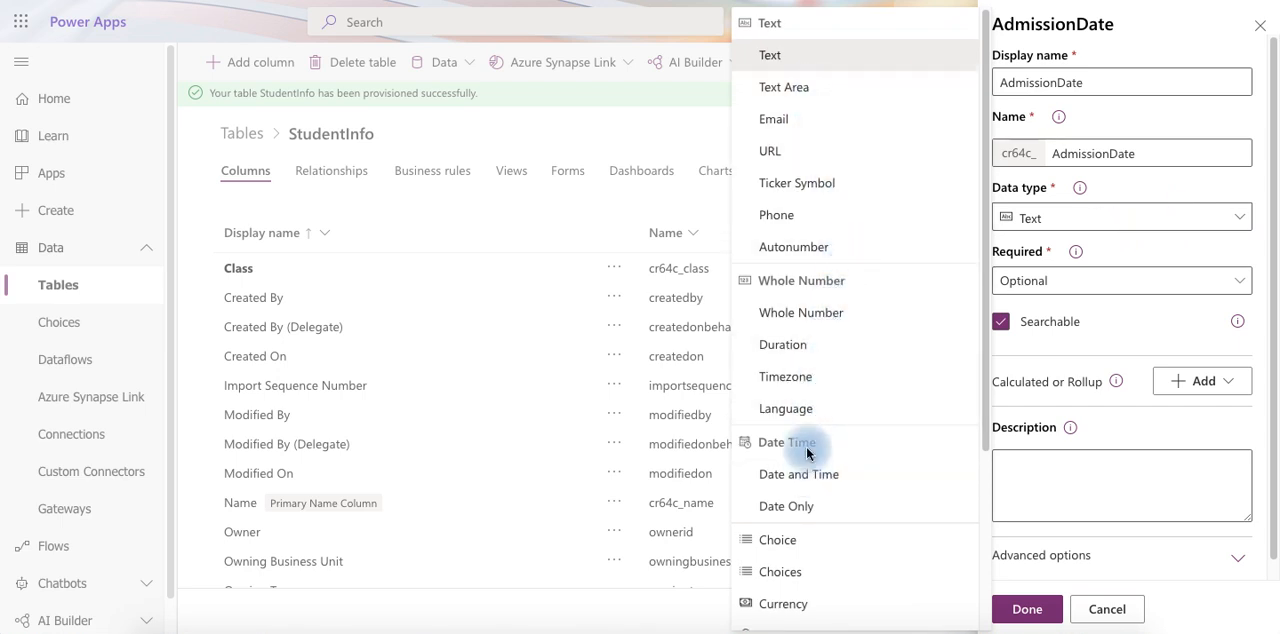
left_click(789, 507)
left_click(1022, 609)
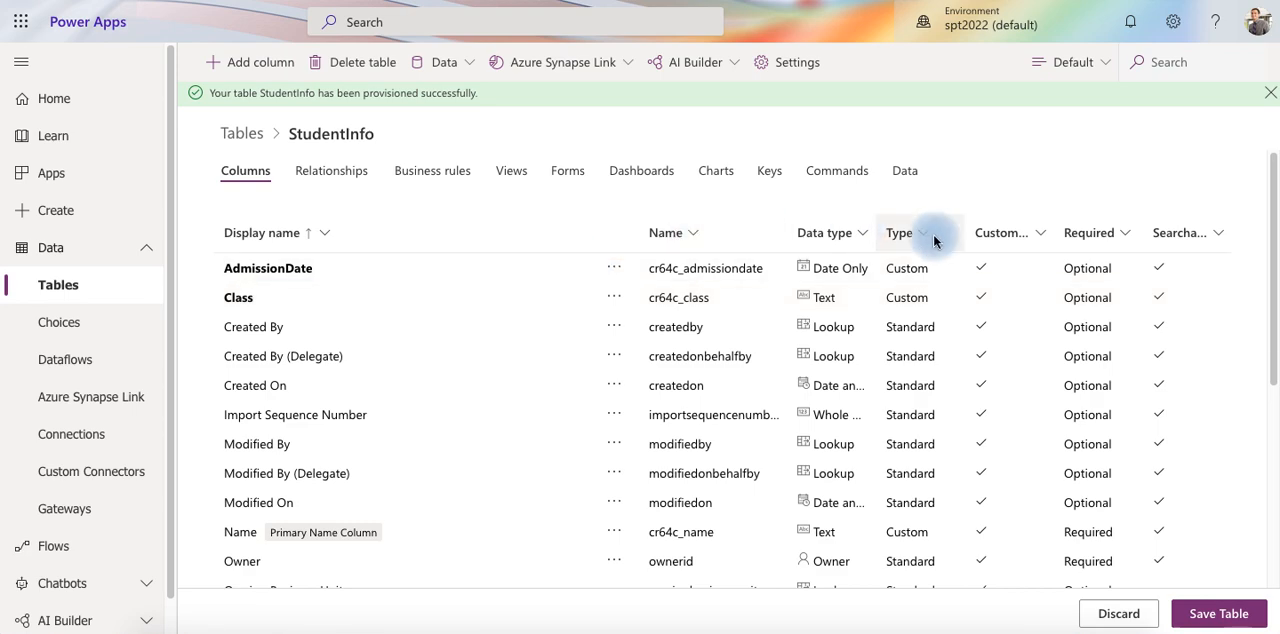
left_click(1218, 615)
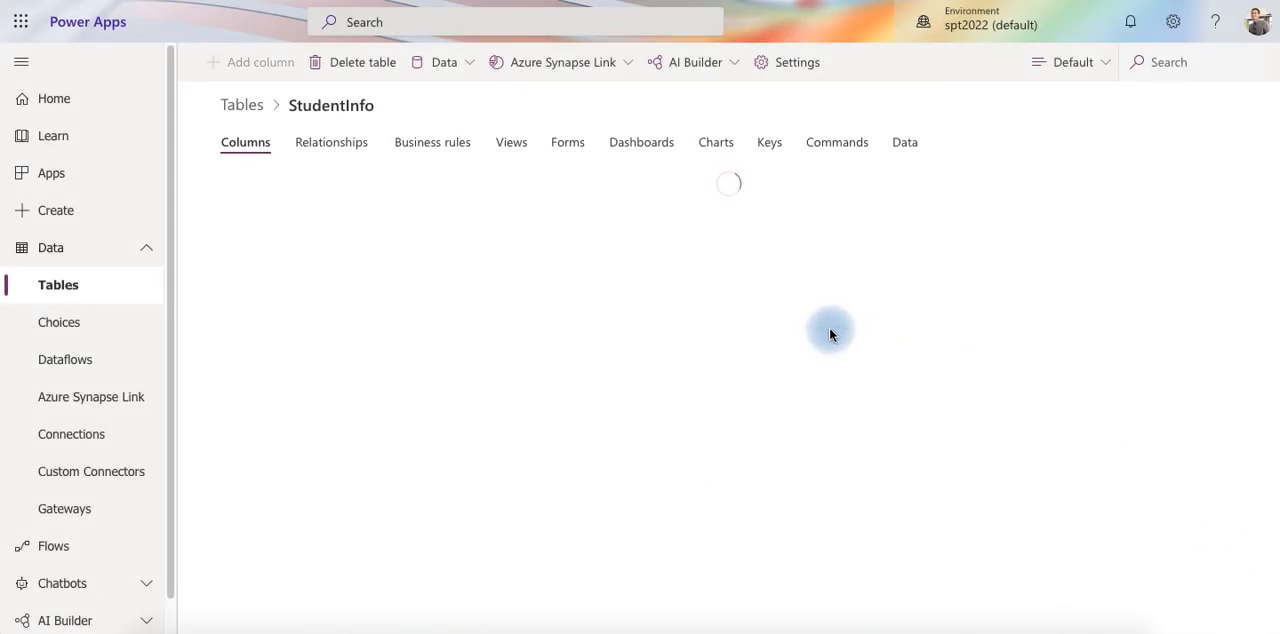
Open the StudentInfo table's records and check which fields the blank new-record form offers, returning to the records view
left_click(906, 143)
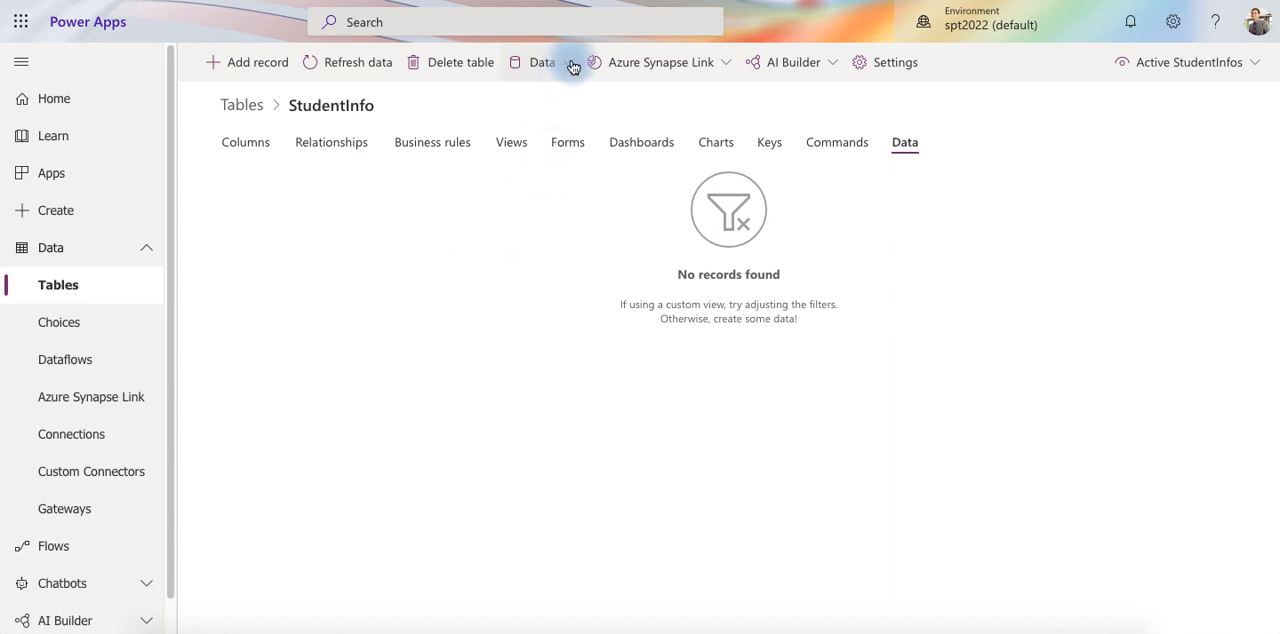
left_click(258, 64)
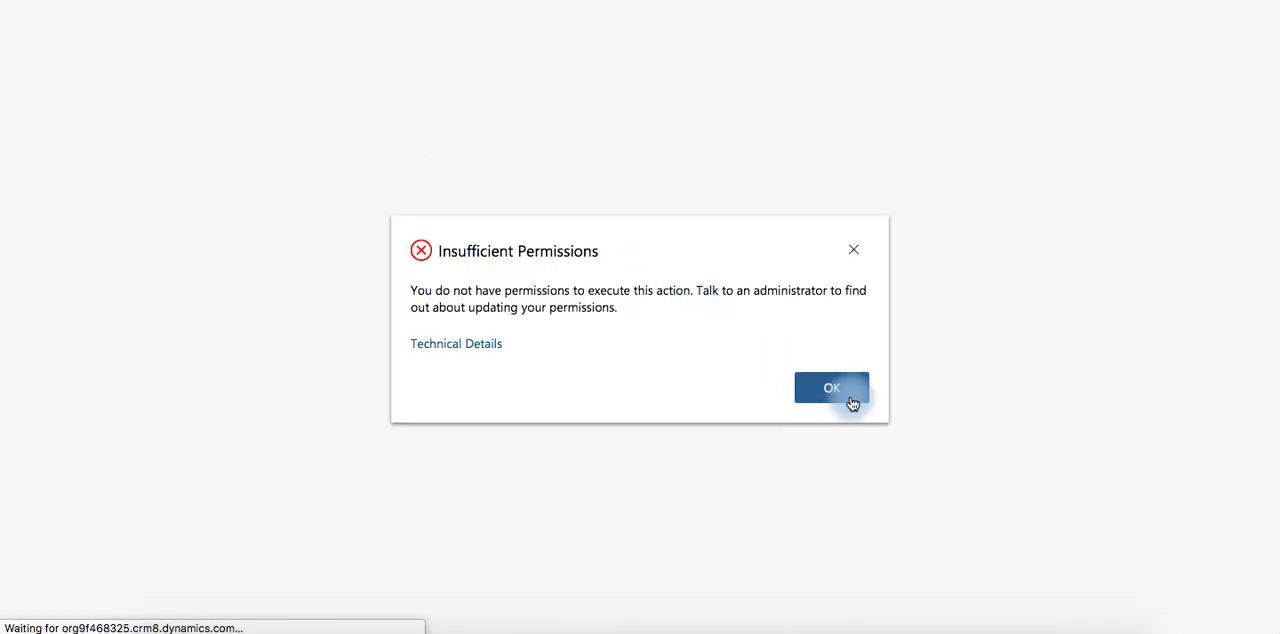
left_click(832, 390)
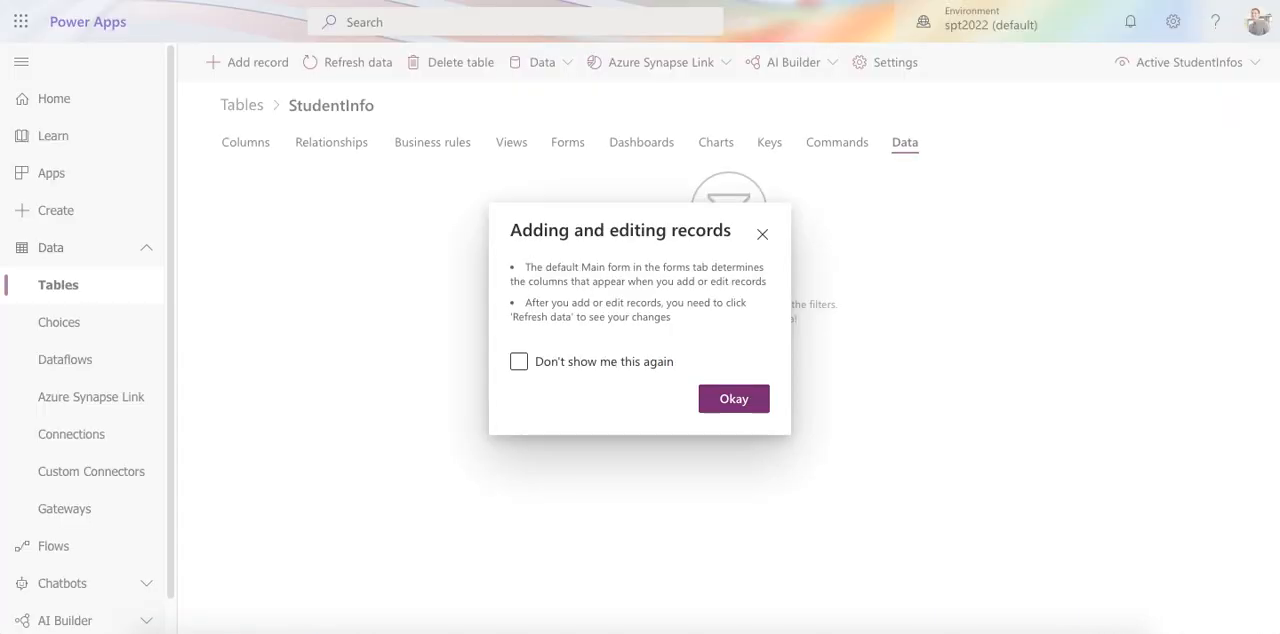
left_click(743, 401)
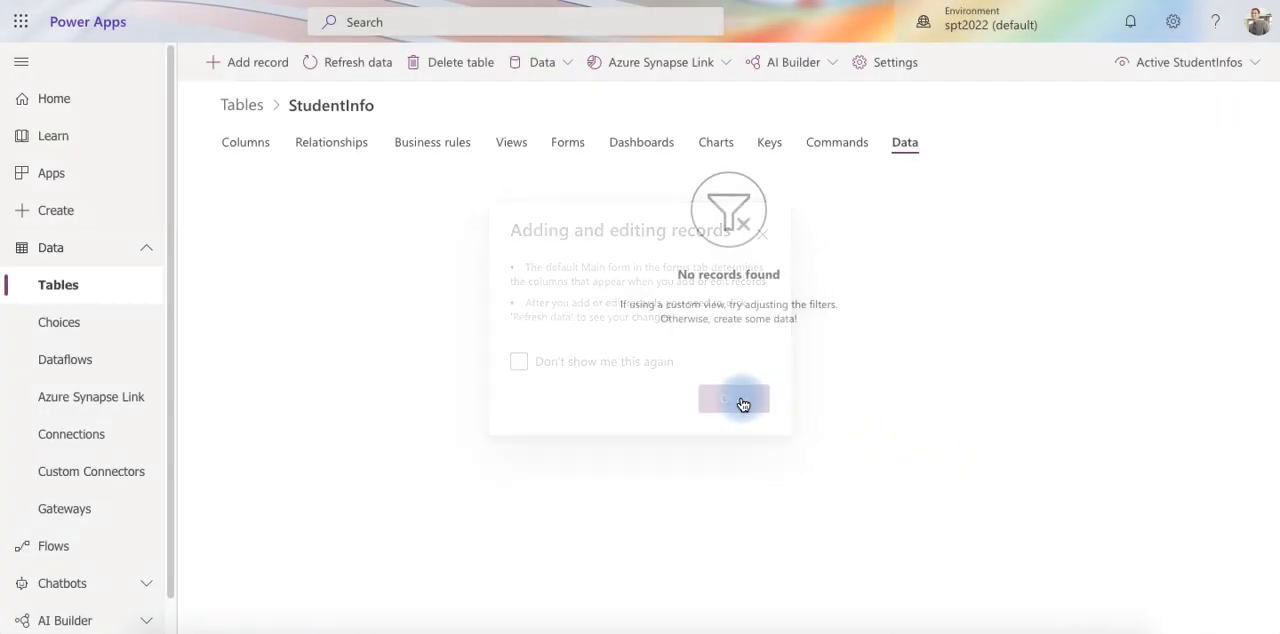
left_click(255, 70)
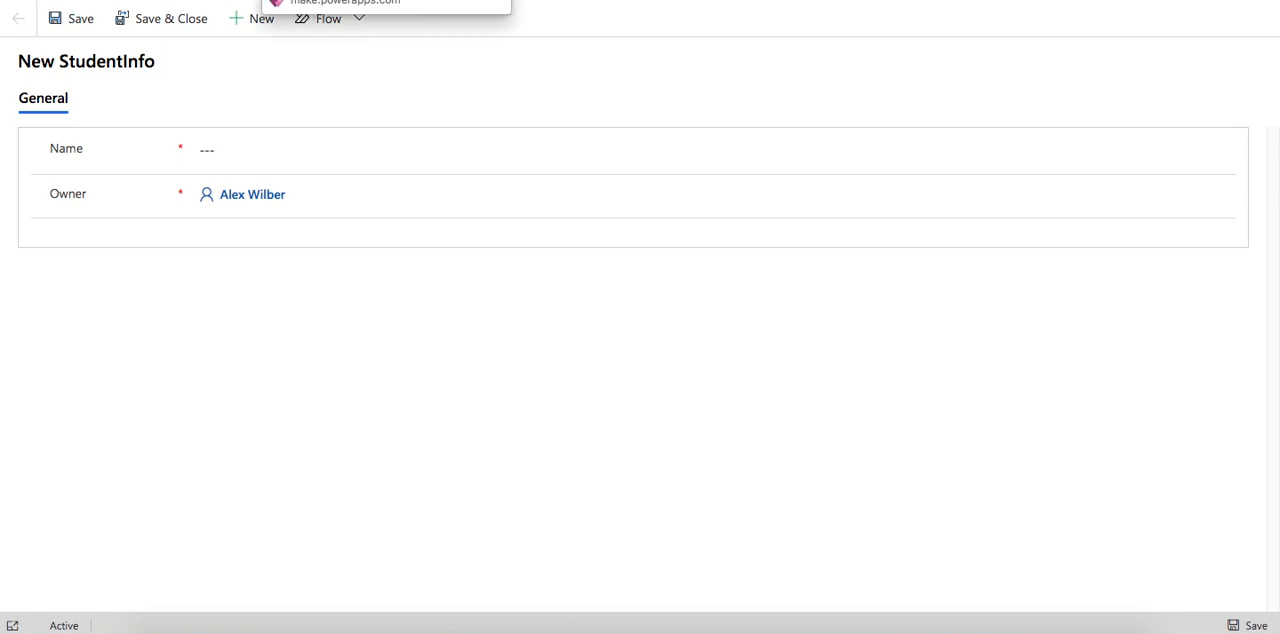
left_click(350, 0)
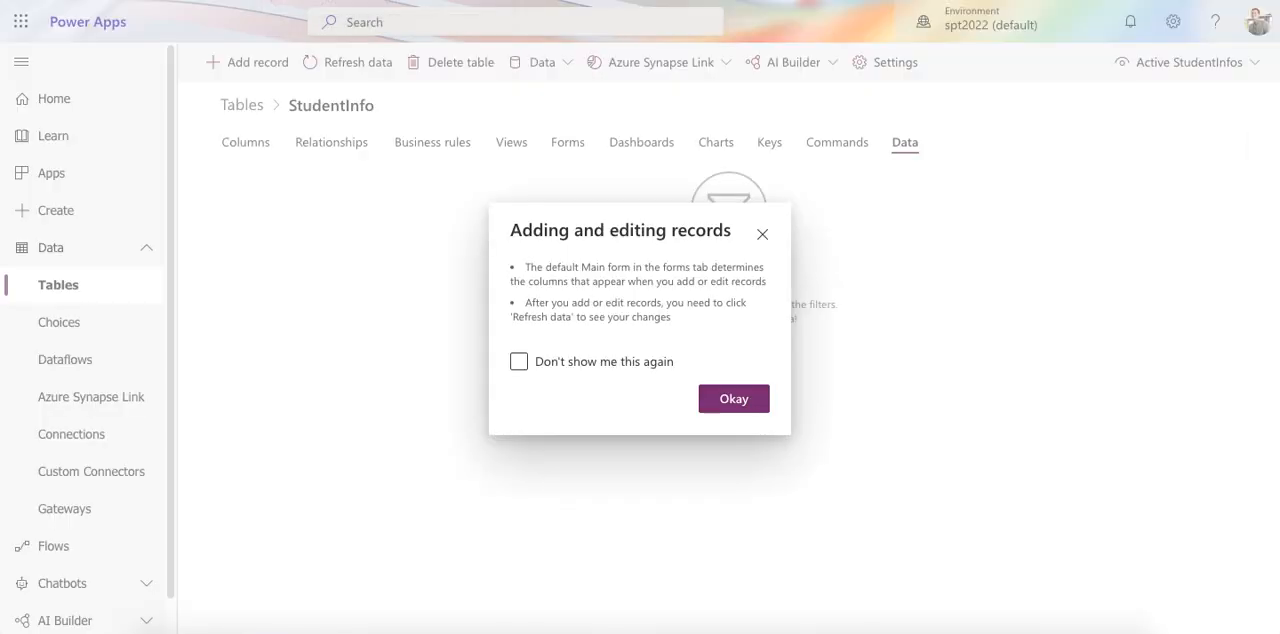
left_click(734, 399)
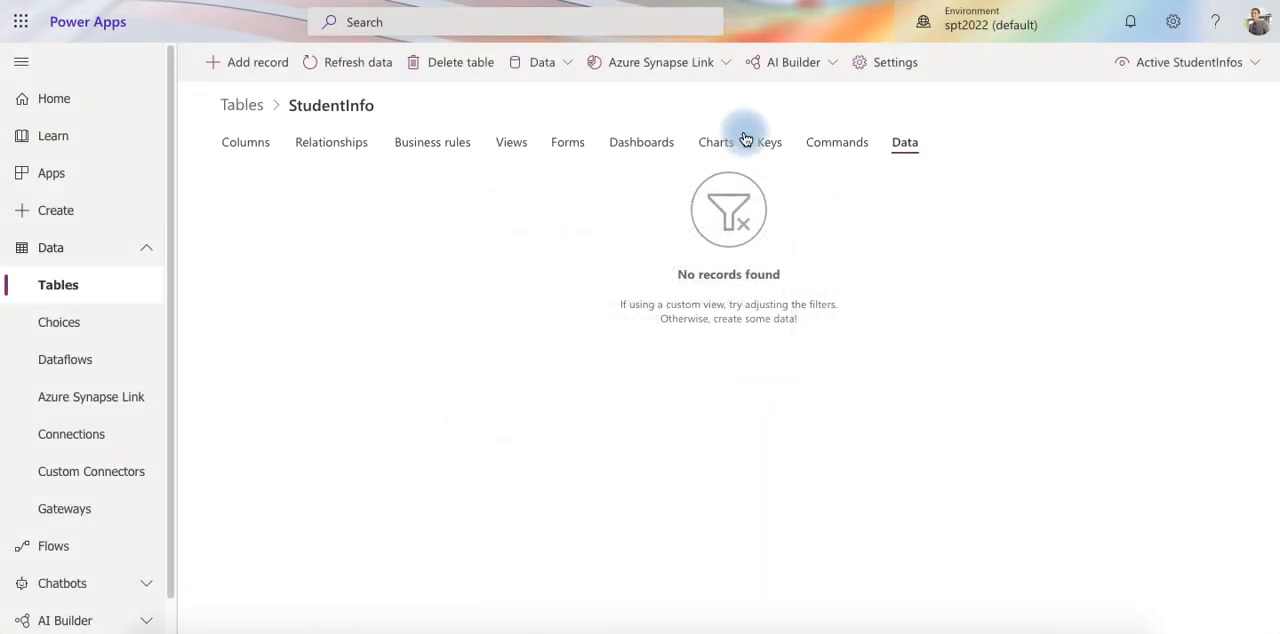
Export the StudentInfo data for editing in Excel and open the downloaded workbook
left_click(566, 63)
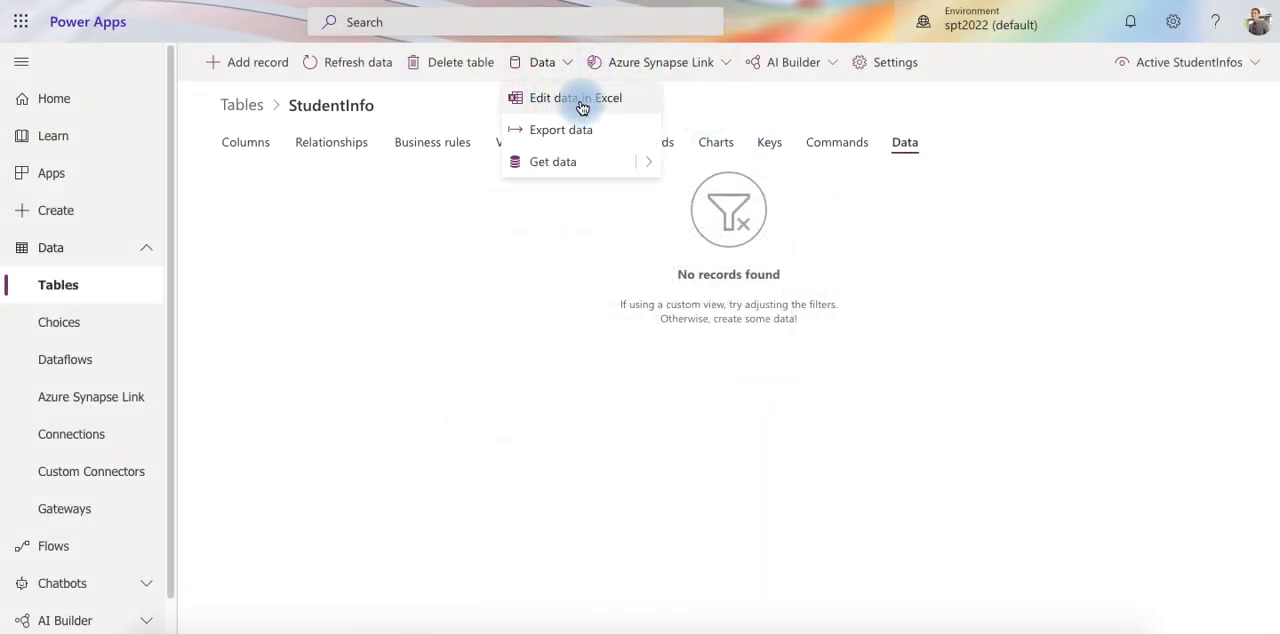
left_click(580, 98)
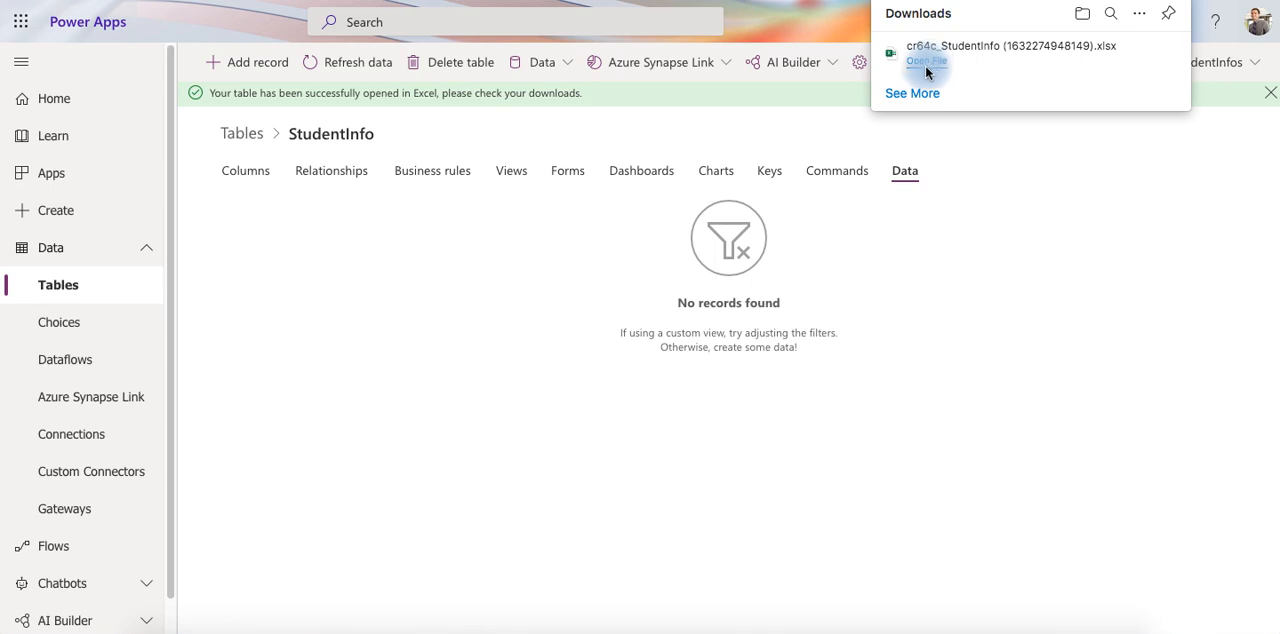
left_click(926, 67)
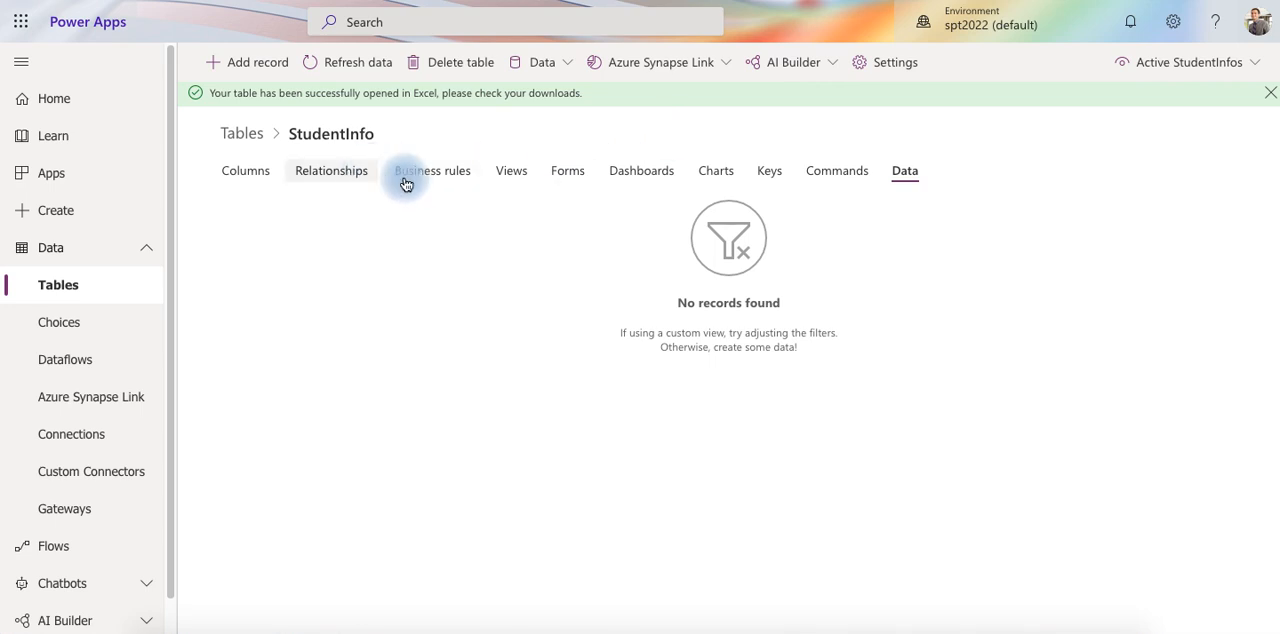
Open the StudentInfo table's Main form named Information for editing and select its inner General section
left_click(568, 174)
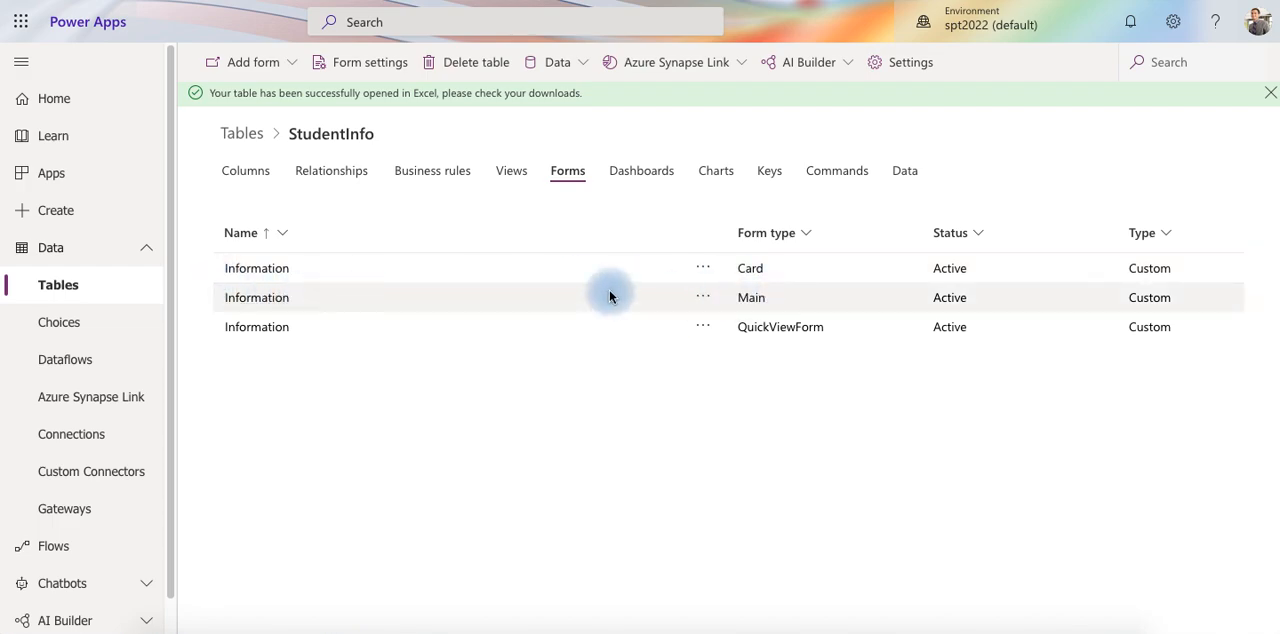
left_click(256, 300)
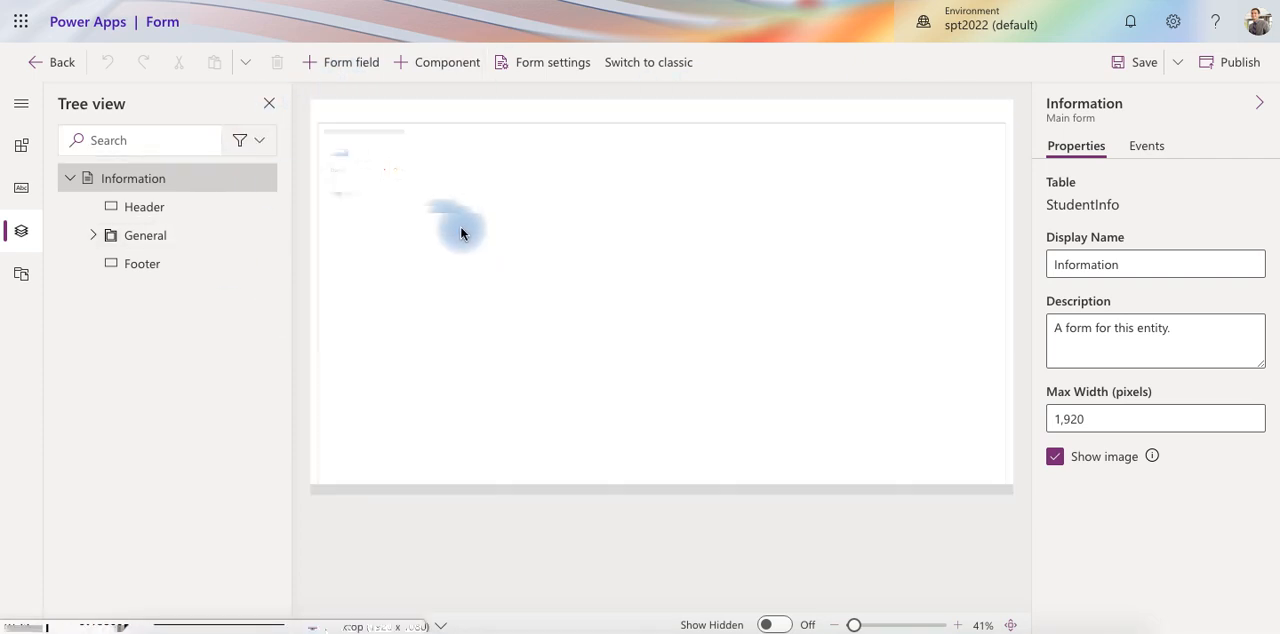
left_click_drag(855, 624, 883, 622)
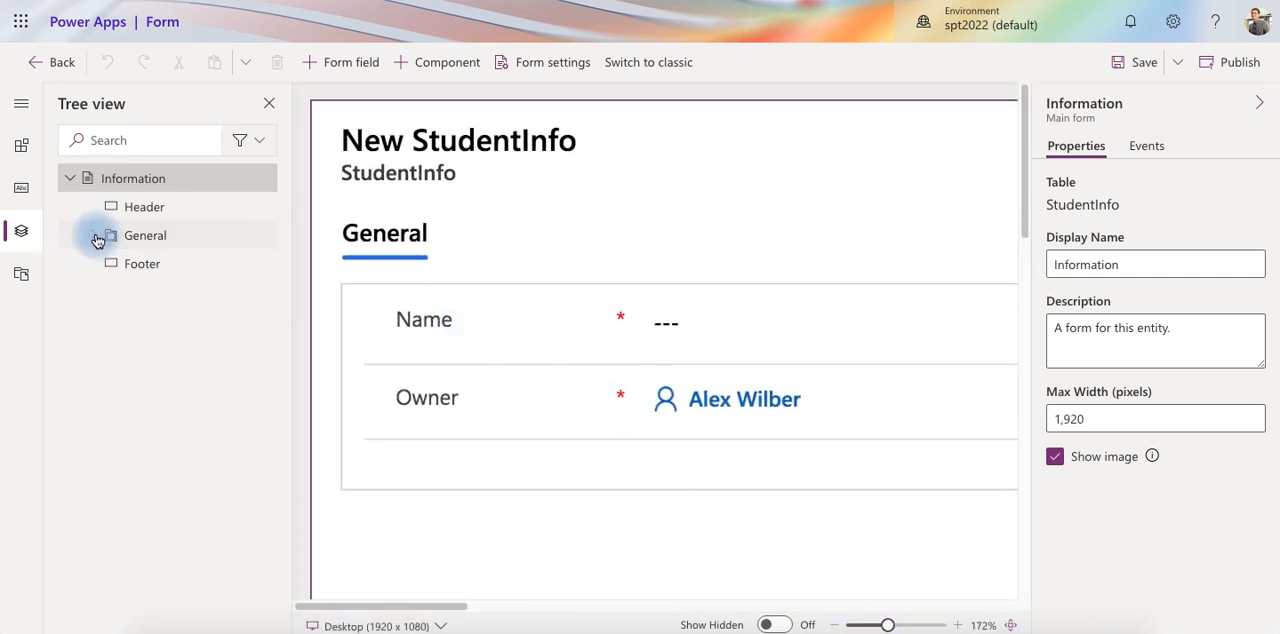
left_click(116, 263)
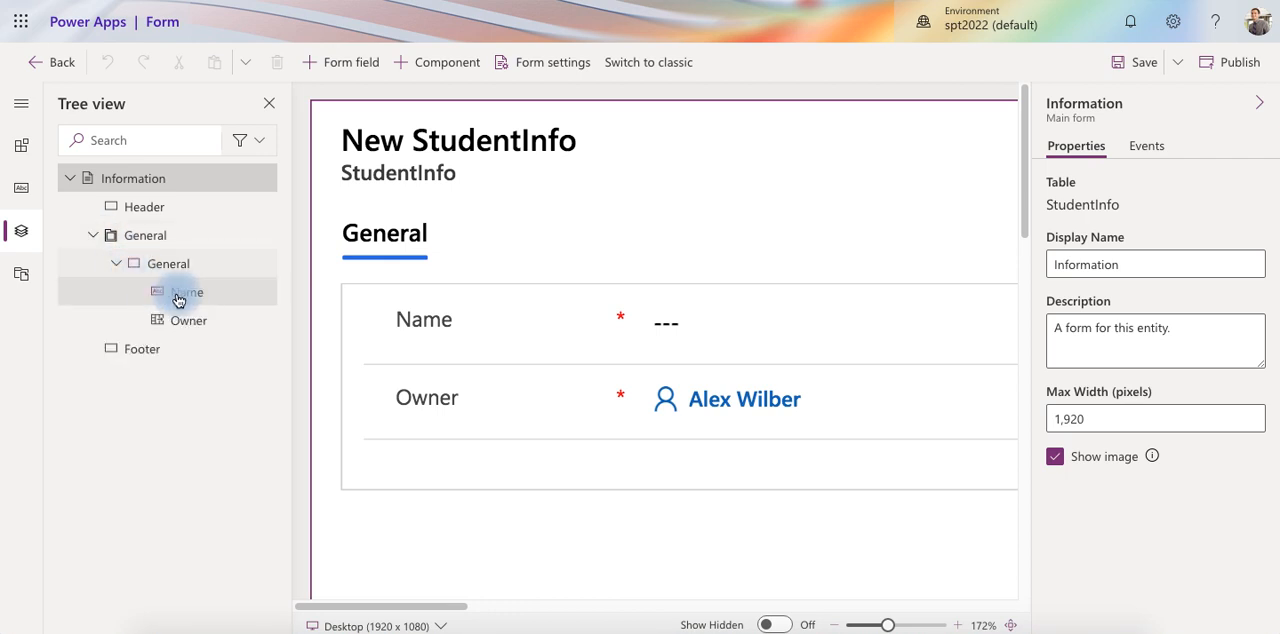
left_click(194, 265)
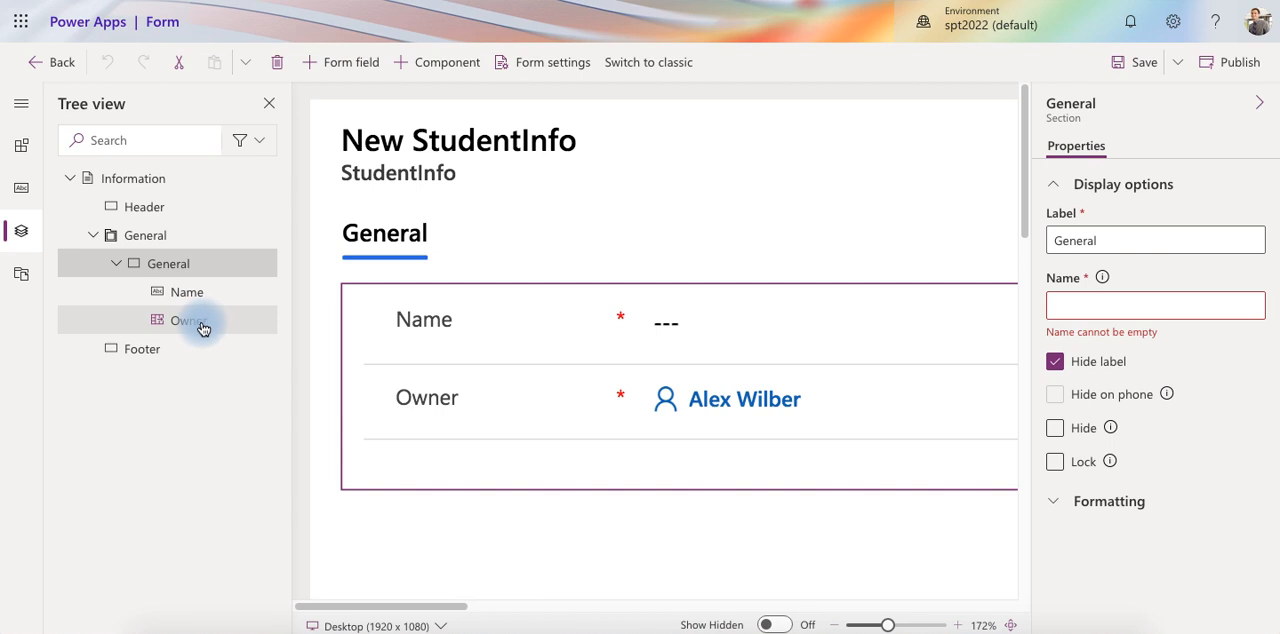
Add the Student, Class, Section and AdmissionDate fields below Owner in the General section and save the form
left_click(348, 70)
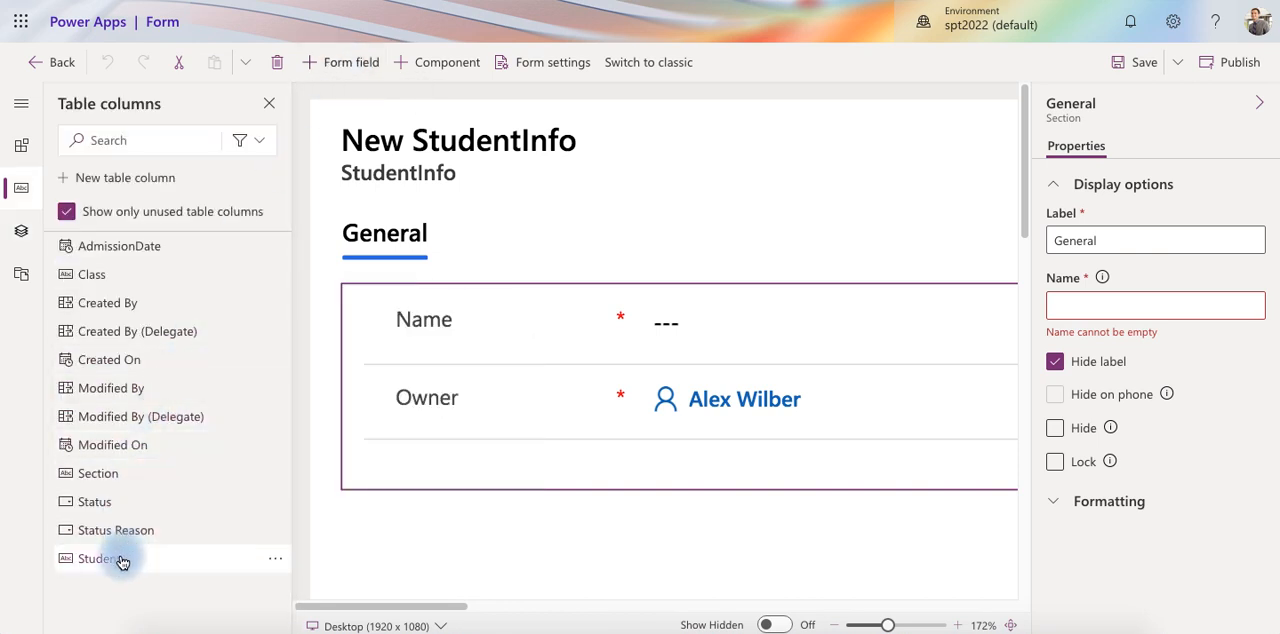
left_click_drag(122, 558, 601, 428)
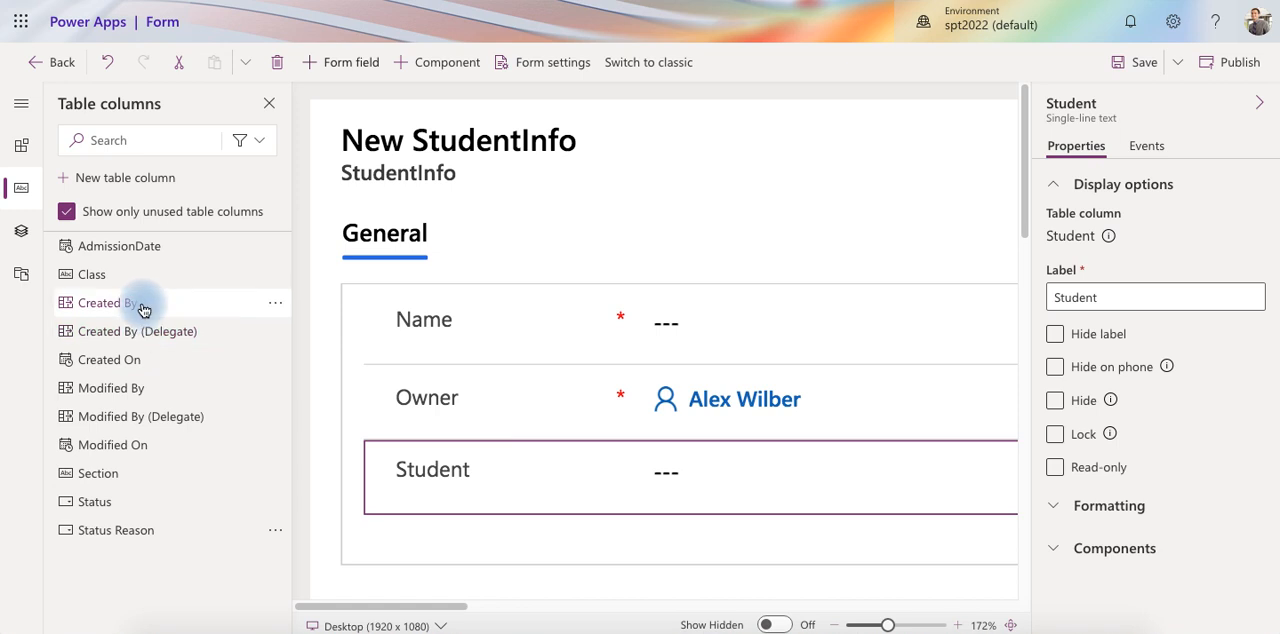
mouse_move(140, 276)
left_mouse_down()
mouse_move(466, 400)
mouse_move(543, 508)
left_mouse_up()
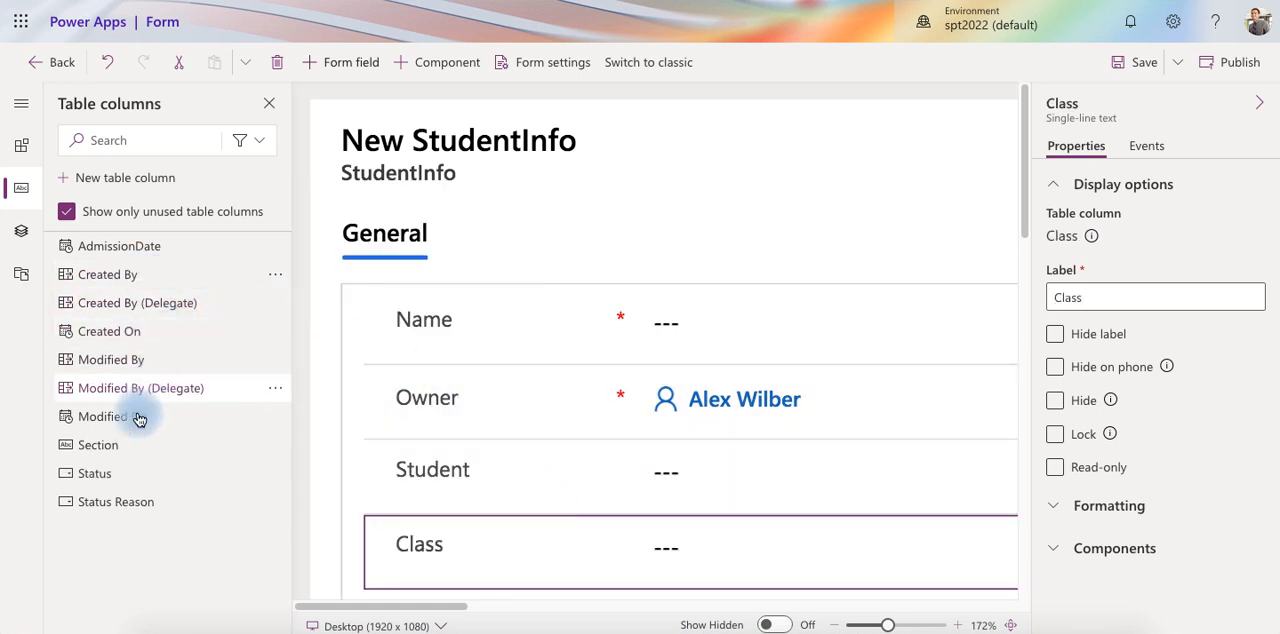
mouse_move(52, 444)
left_mouse_down()
mouse_move(494, 534)
mouse_move(570, 582)
left_mouse_up()
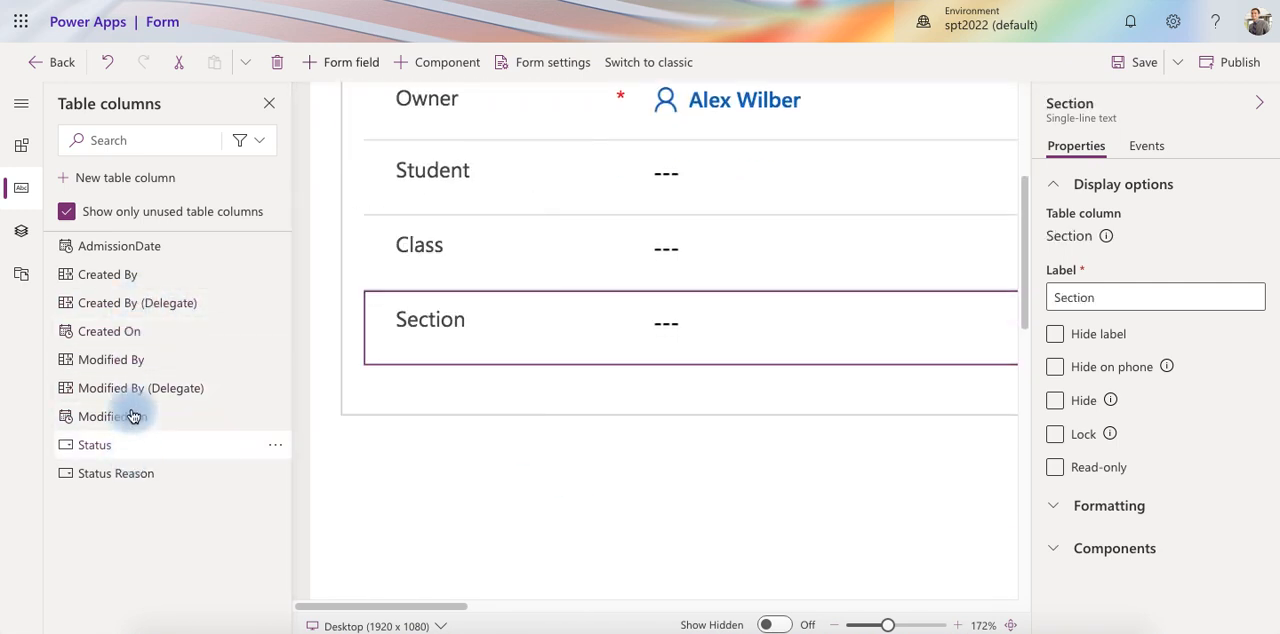
left_click_drag(136, 257, 547, 378)
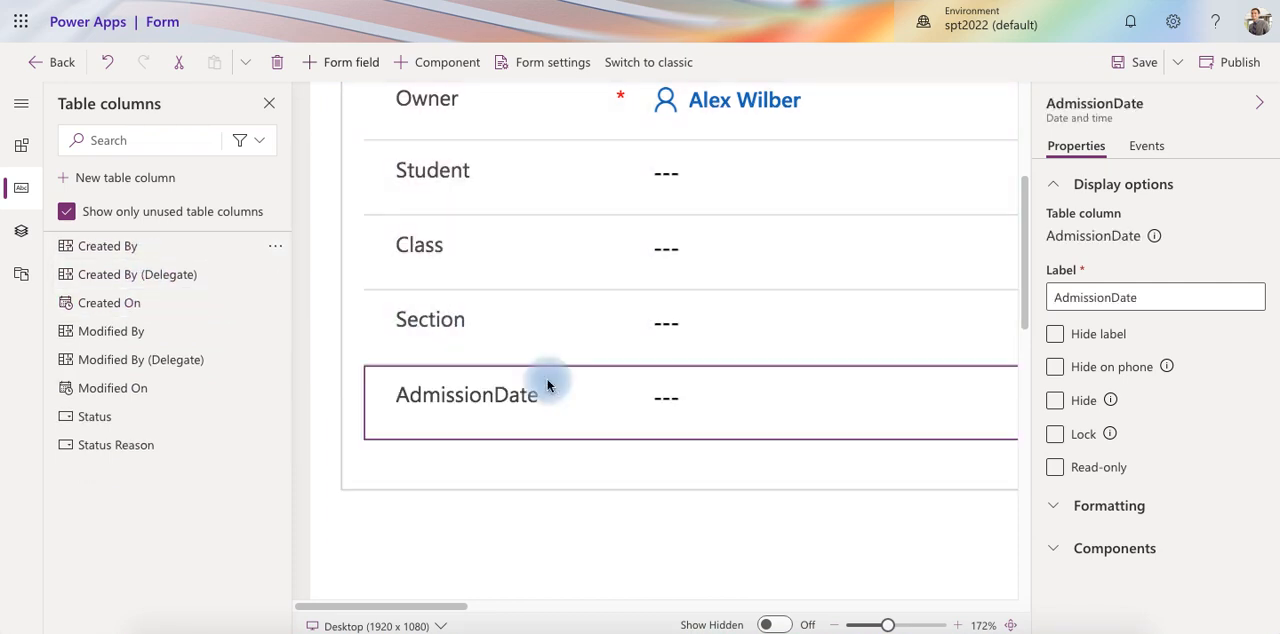
left_click(1137, 66)
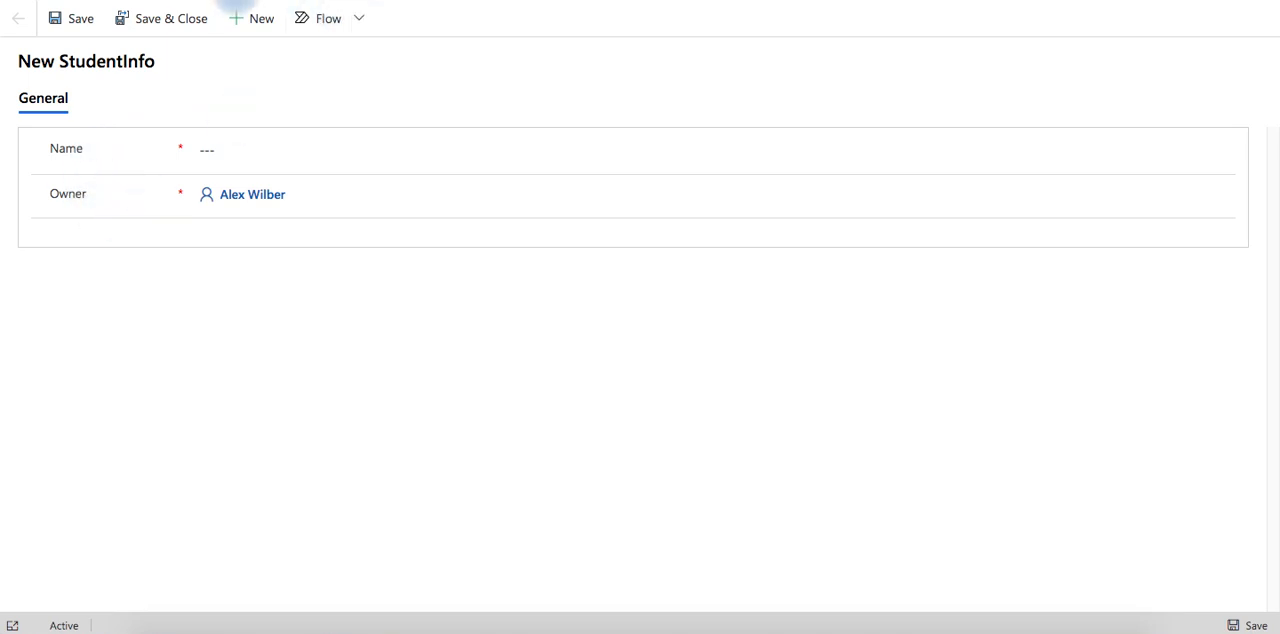
Reopen the Main form from the table's forms list to check its saved fields, and return to the StudentInfo records
left_click(104, 0)
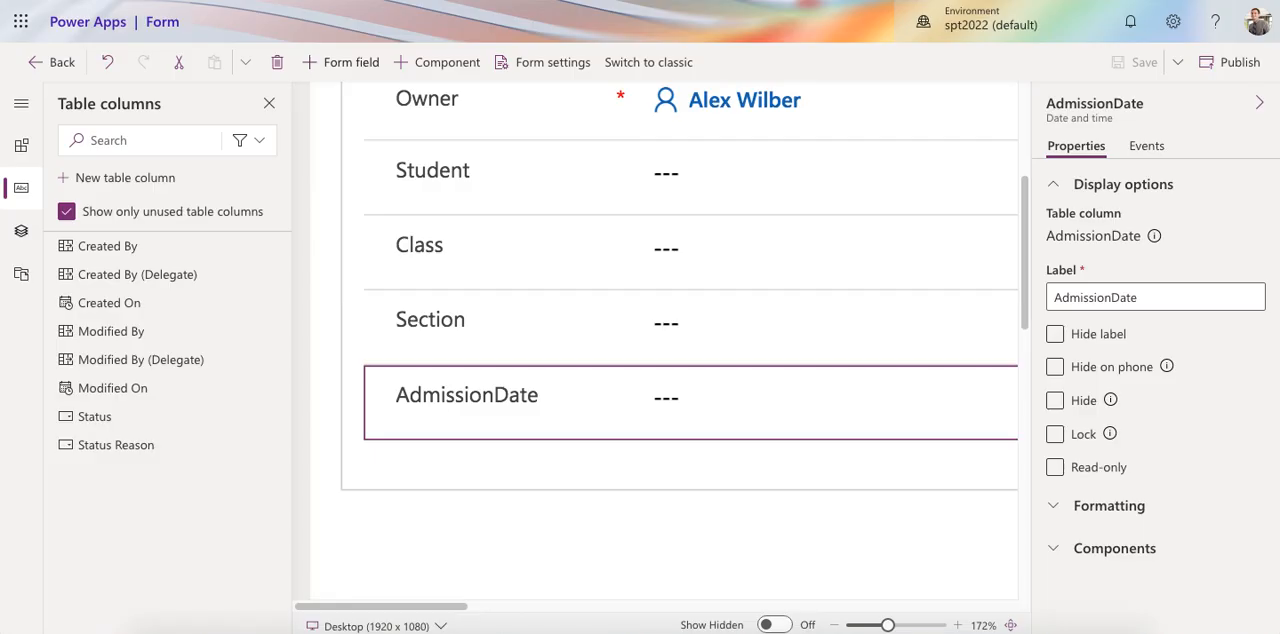
left_click(61, 64)
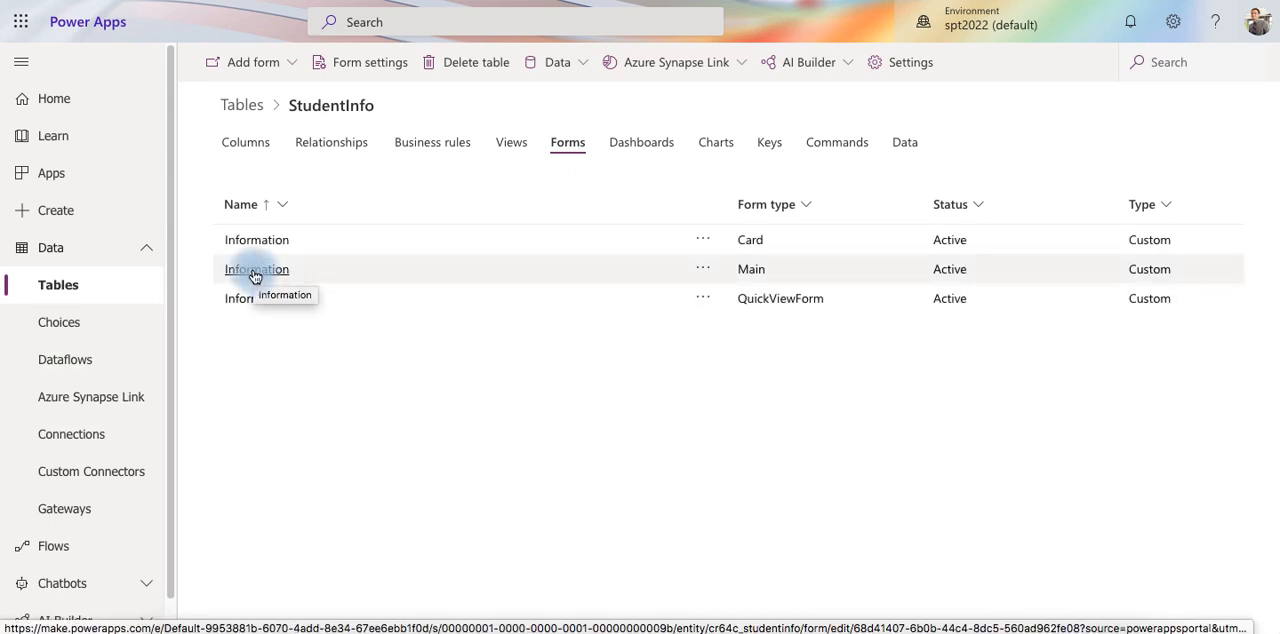
left_click(255, 274)
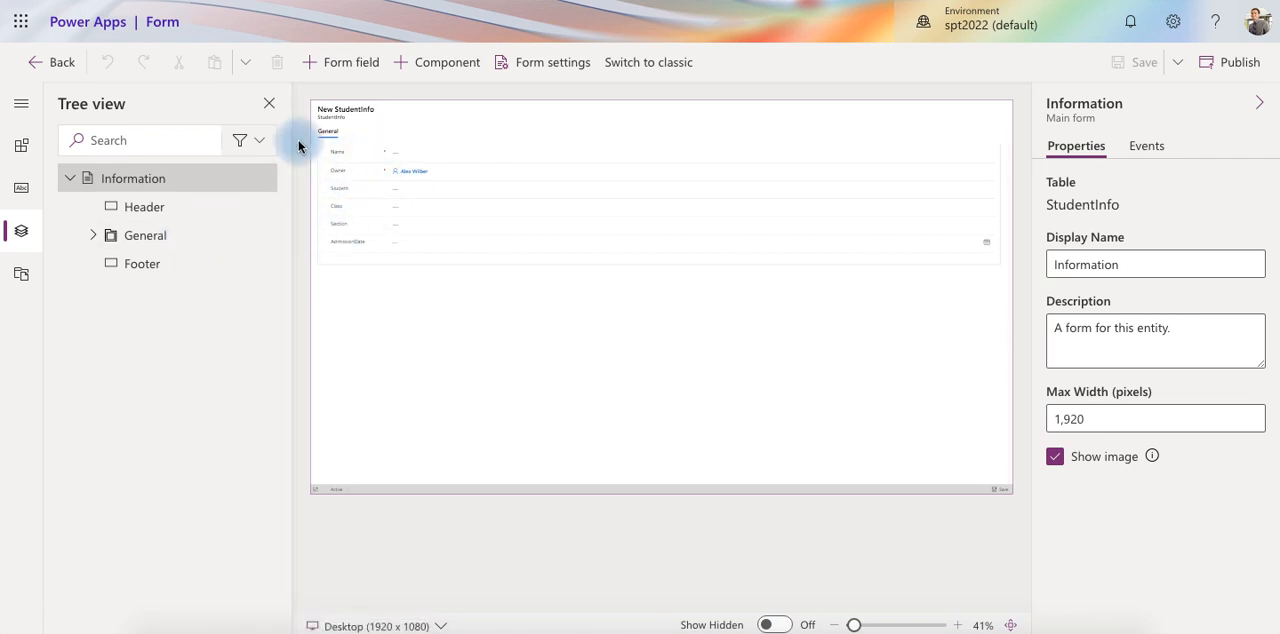
left_click(38, 62)
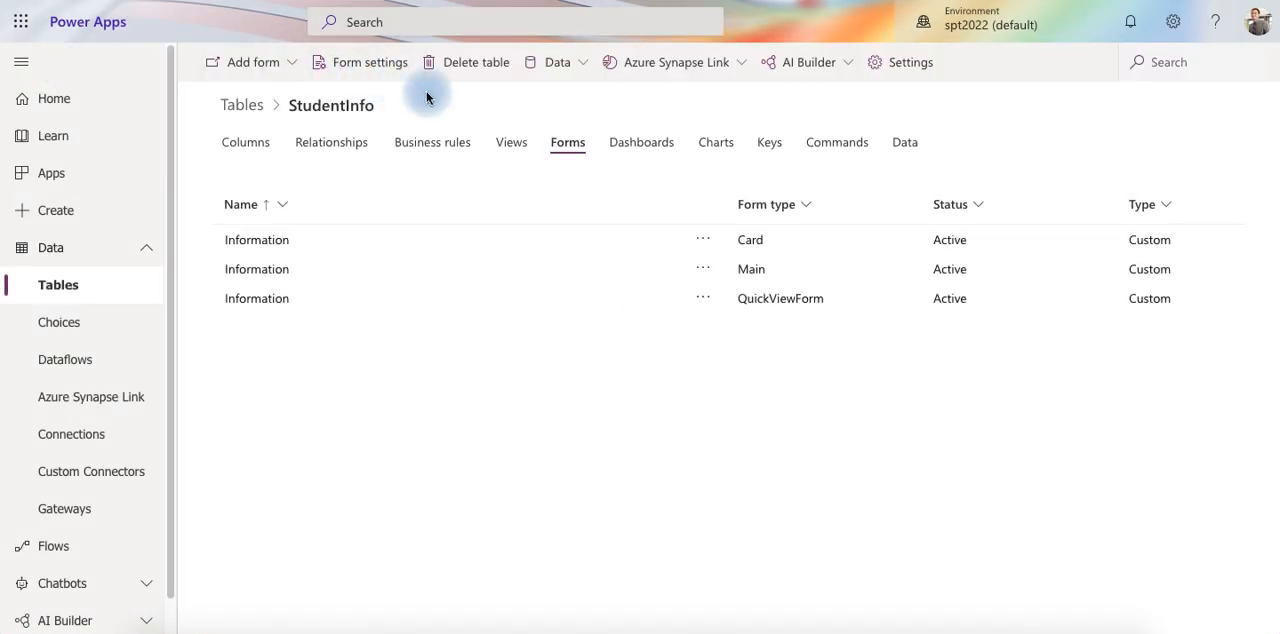
left_click(907, 146)
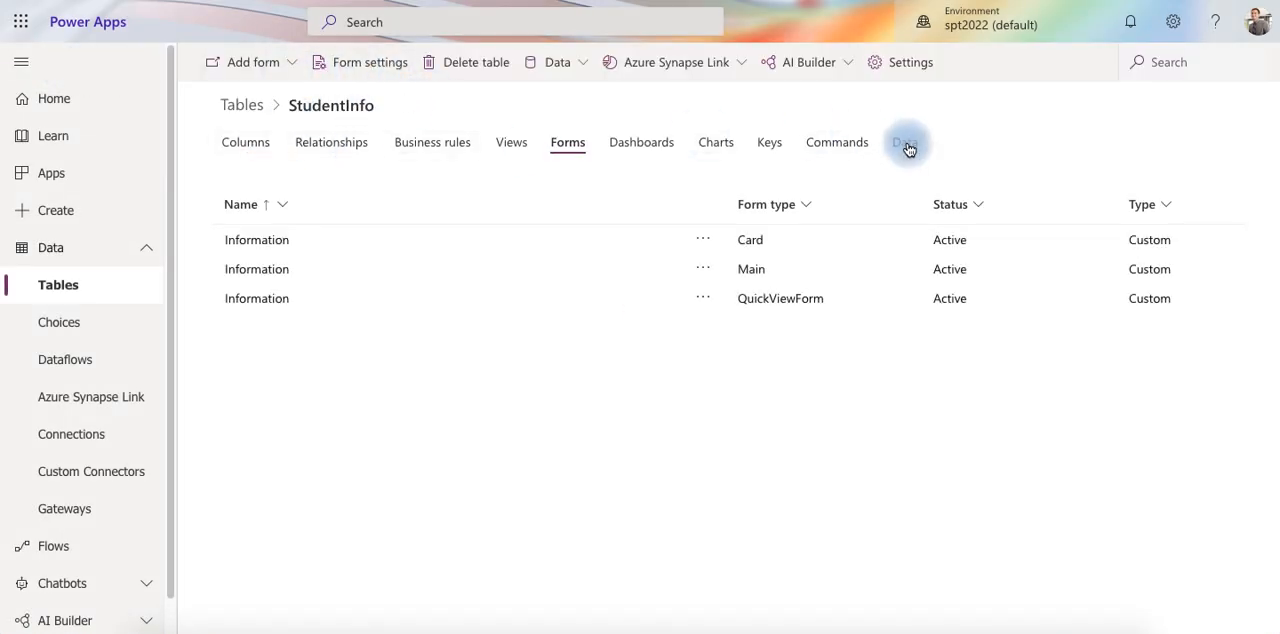
Start a new StudentInfo record and enter the student's name, Class 6, Section A and AdmissionDate 9/22/2021
left_click(257, 63)
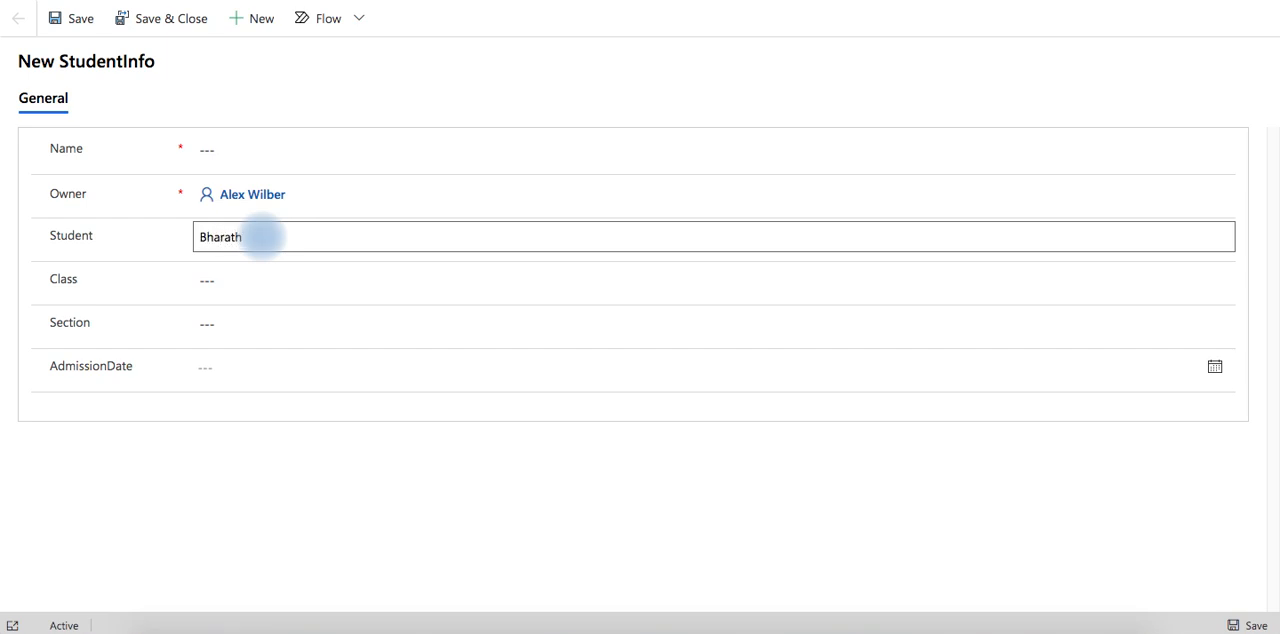
left_click(247, 281)
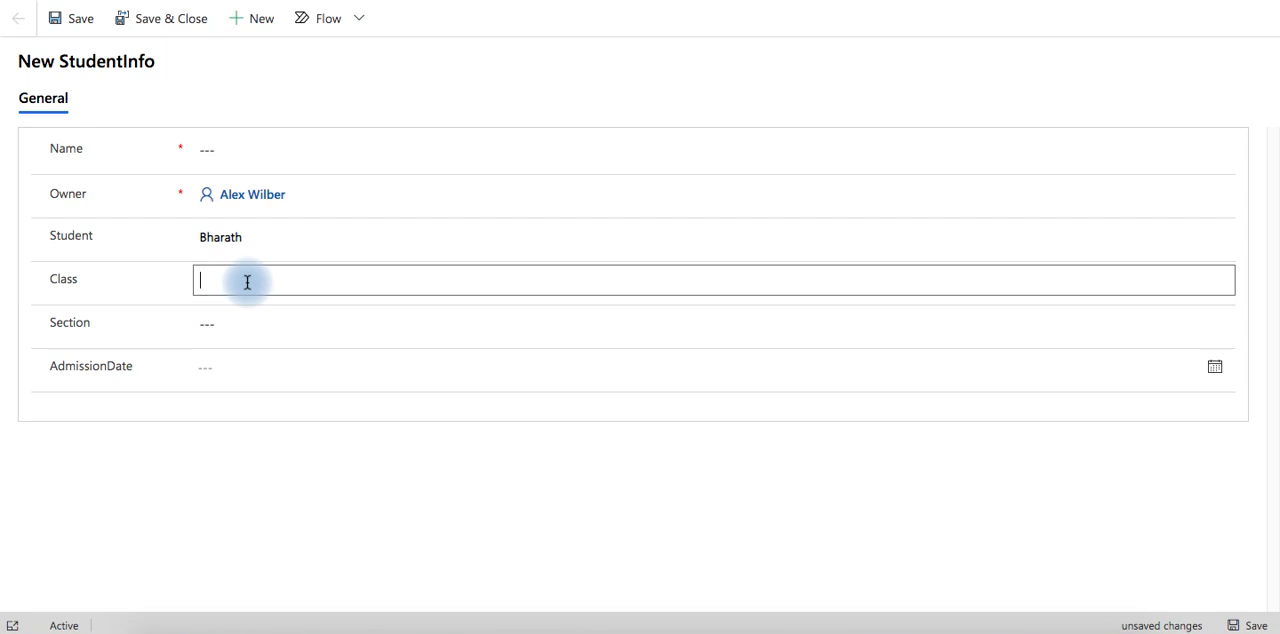
left_click(235, 321)
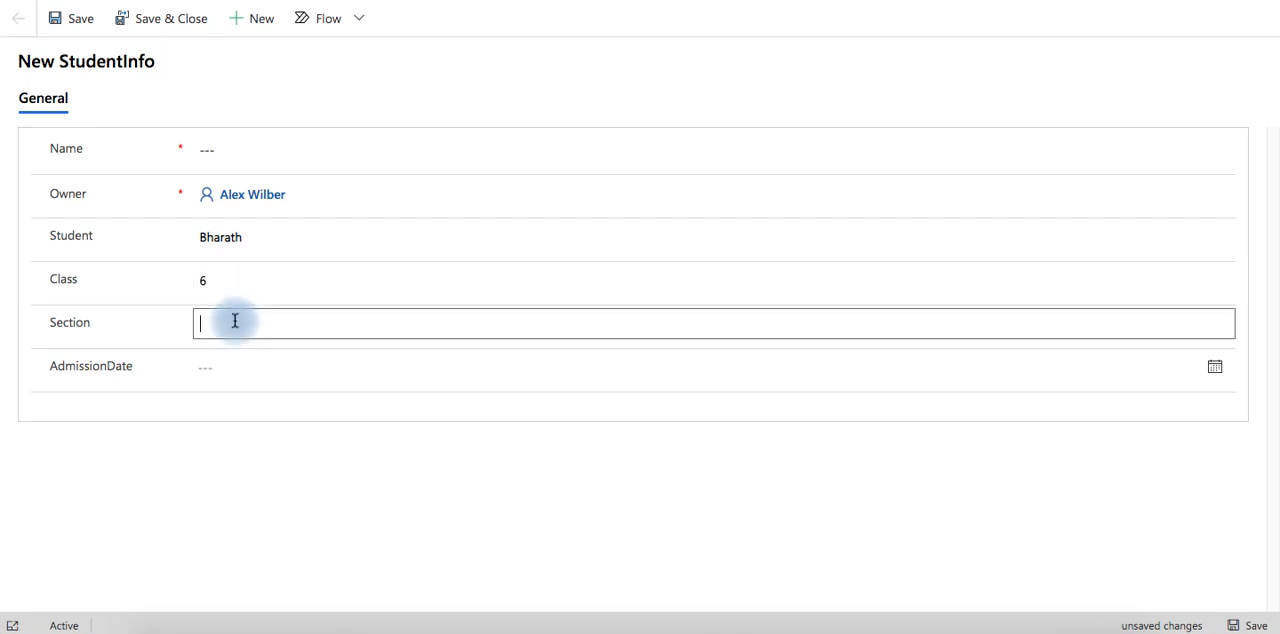
left_click(249, 369)
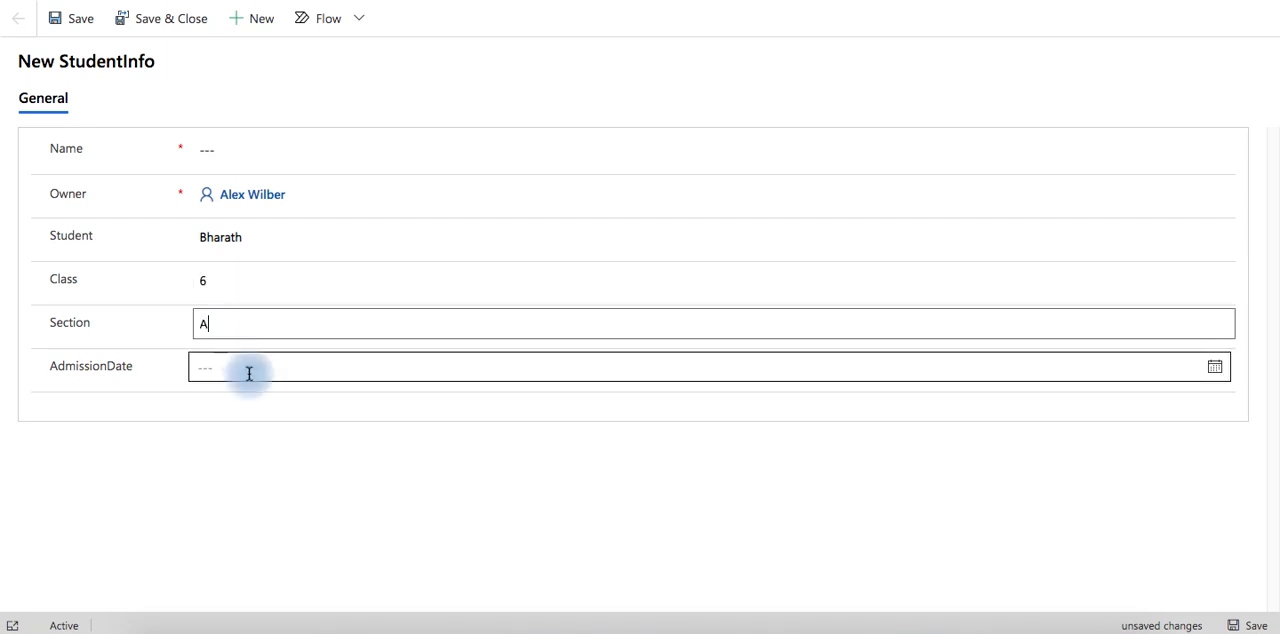
left_click(287, 548)
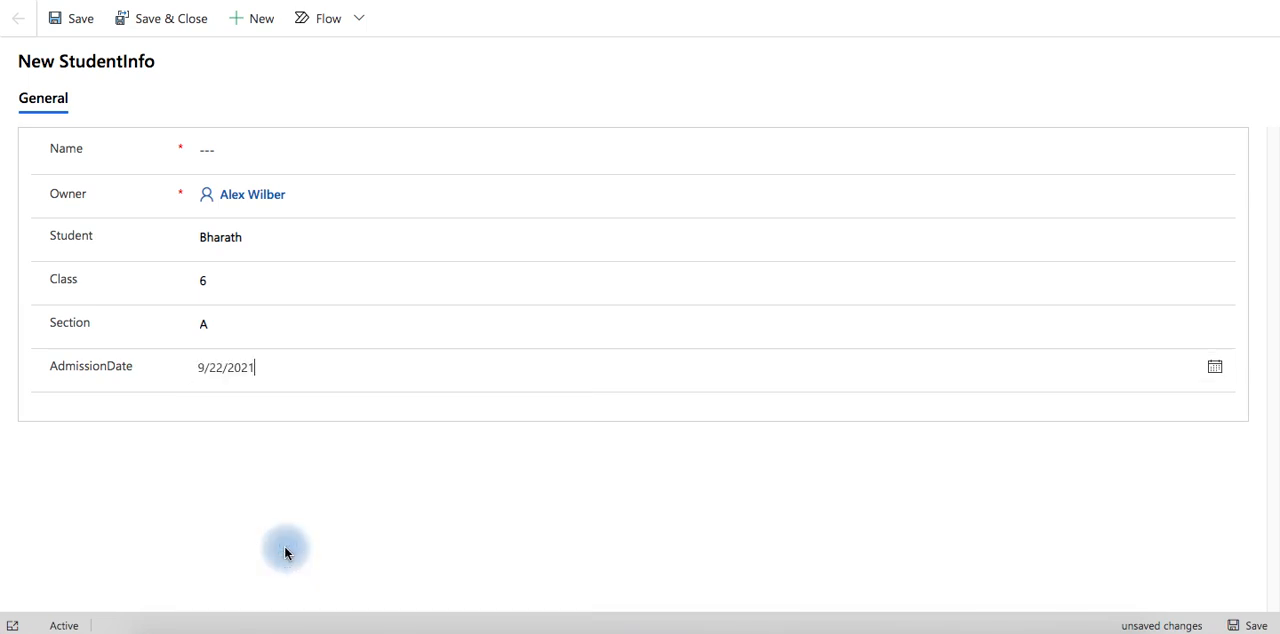
Set the record's required Name field to 1 and save the record
left_click(72, 25)
left_click(271, 183)
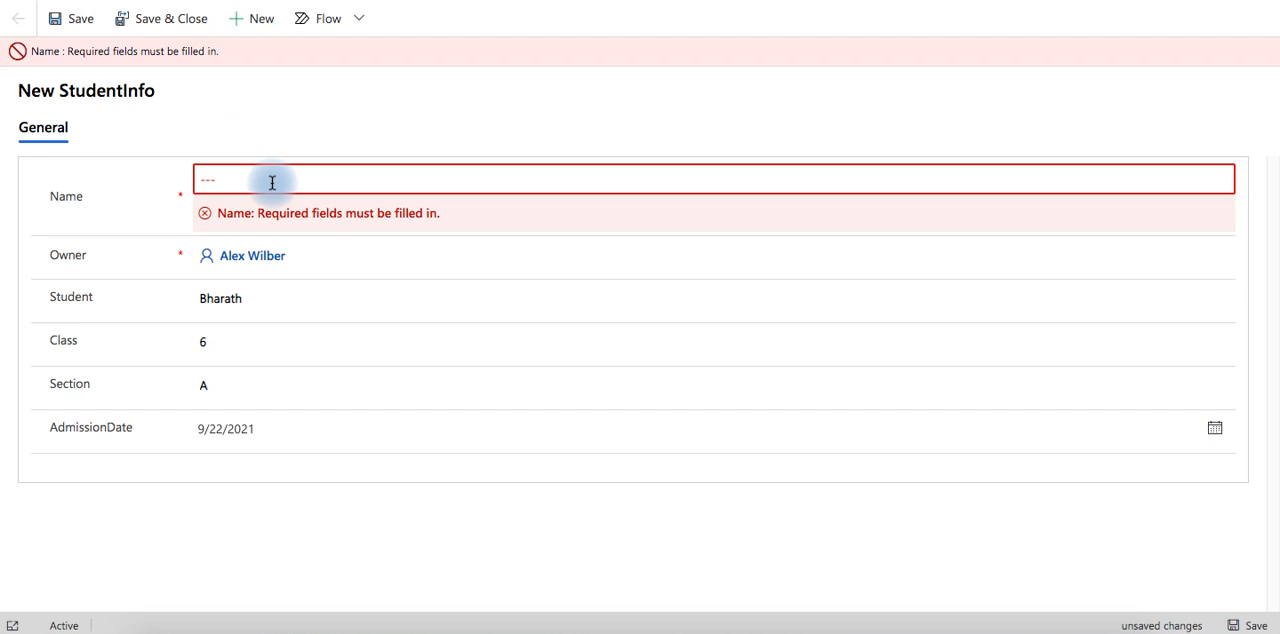
left_click(231, 178)
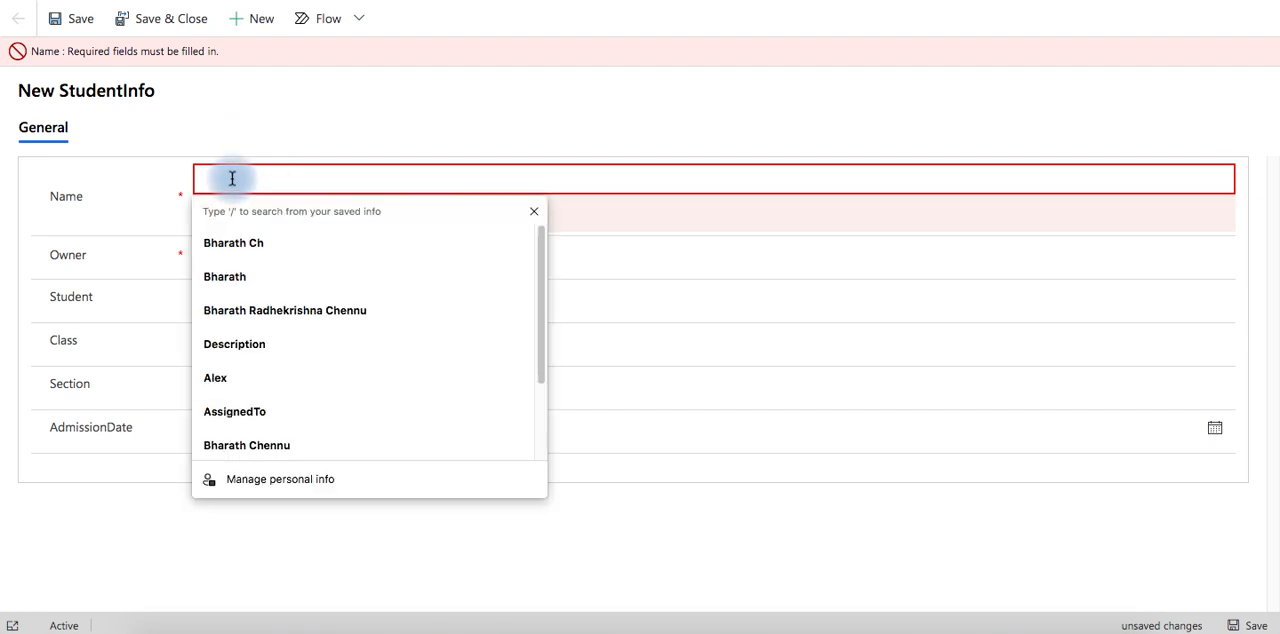
type("1")
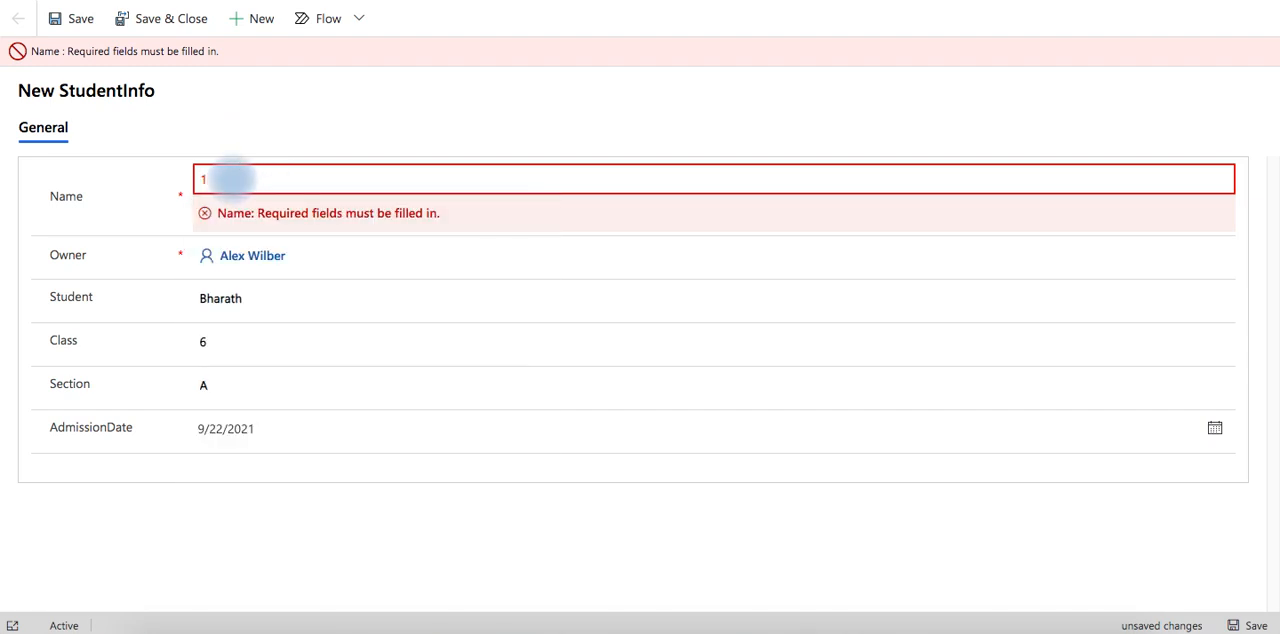
left_click(66, 20)
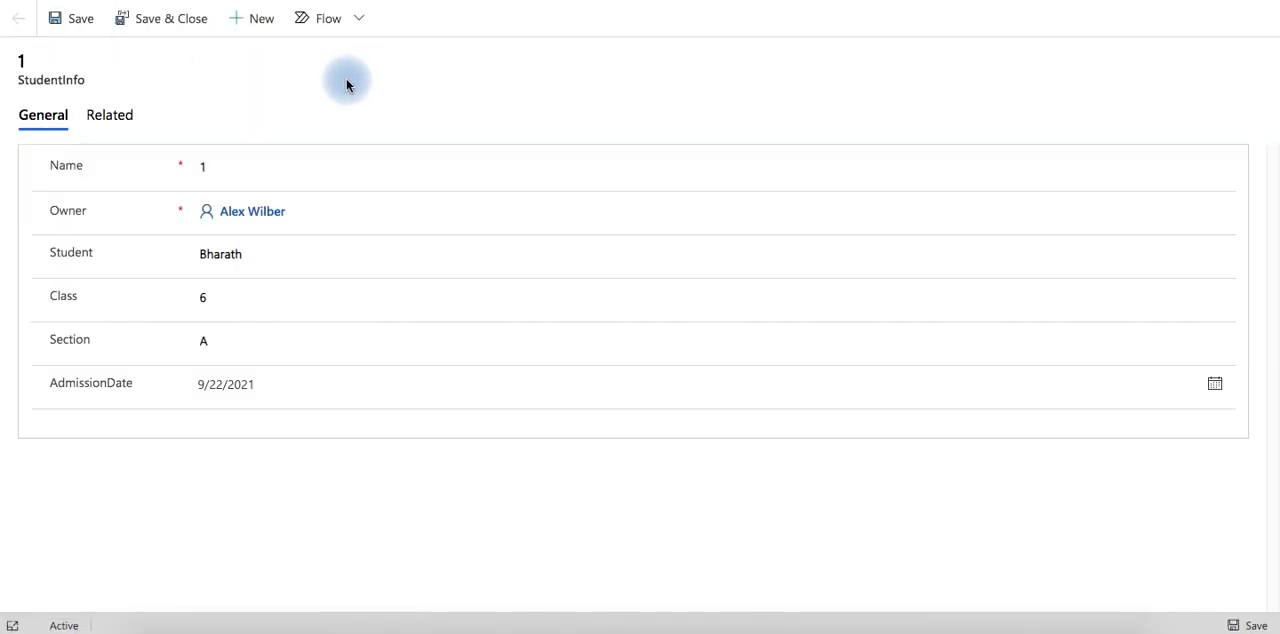
Start another StudentInfo record with Name 2, the student's name, Class 7 and Section B
left_click(251, 31)
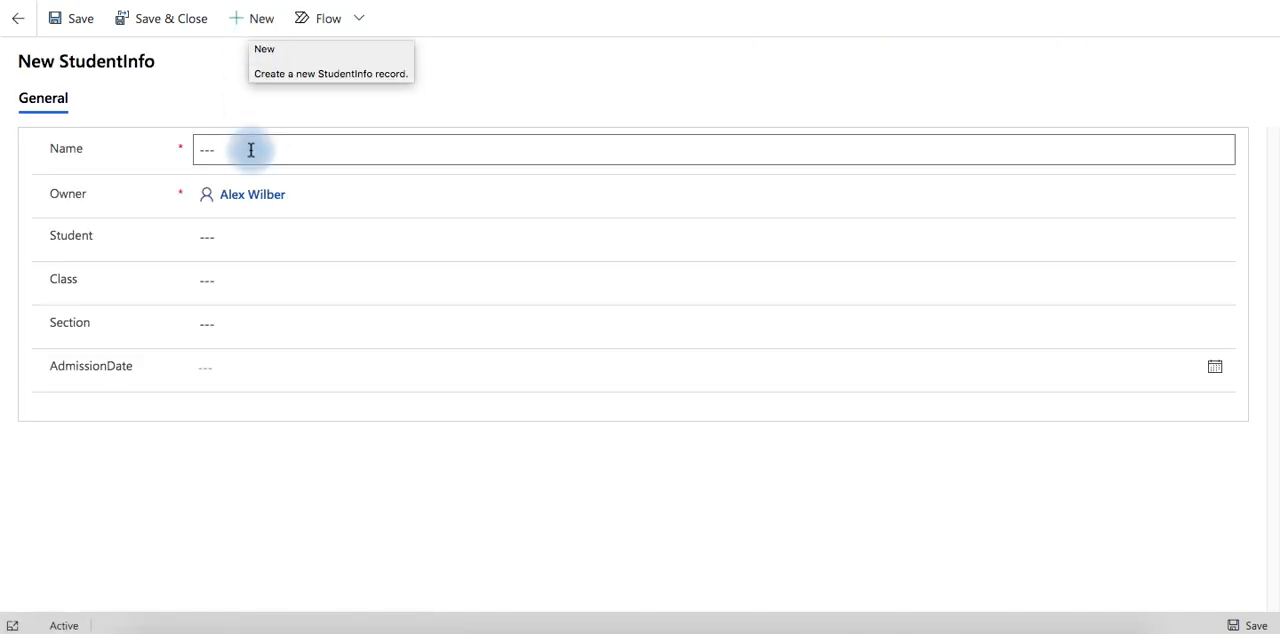
left_click(251, 149)
type("2")
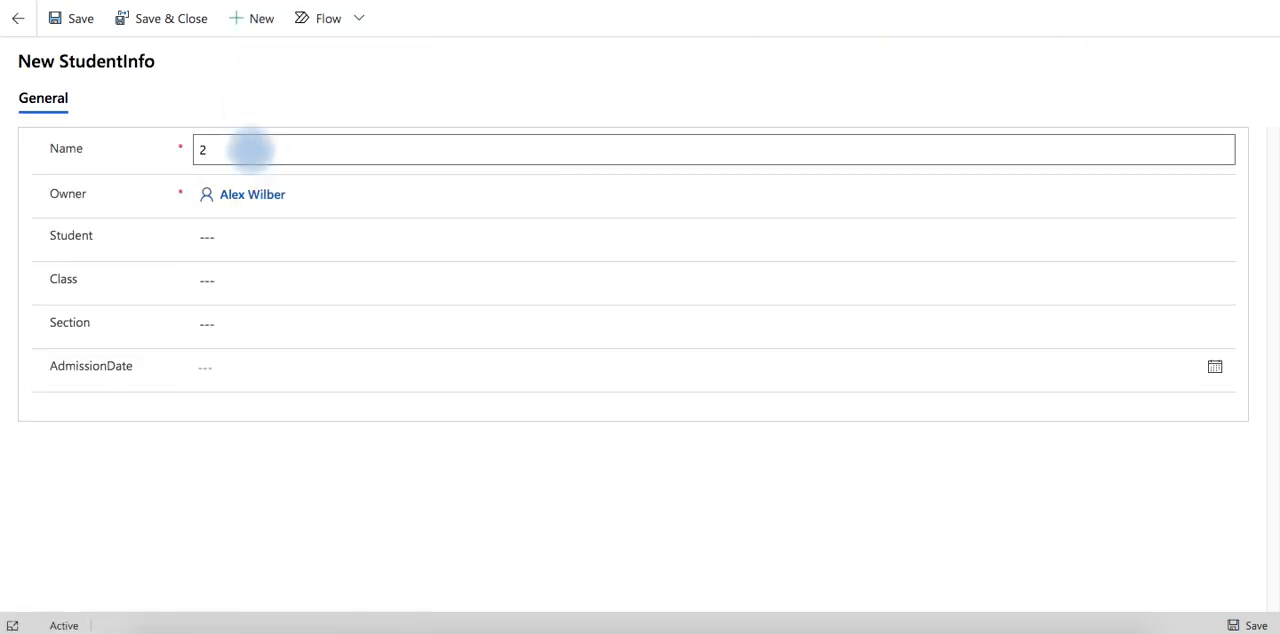
left_click(283, 233)
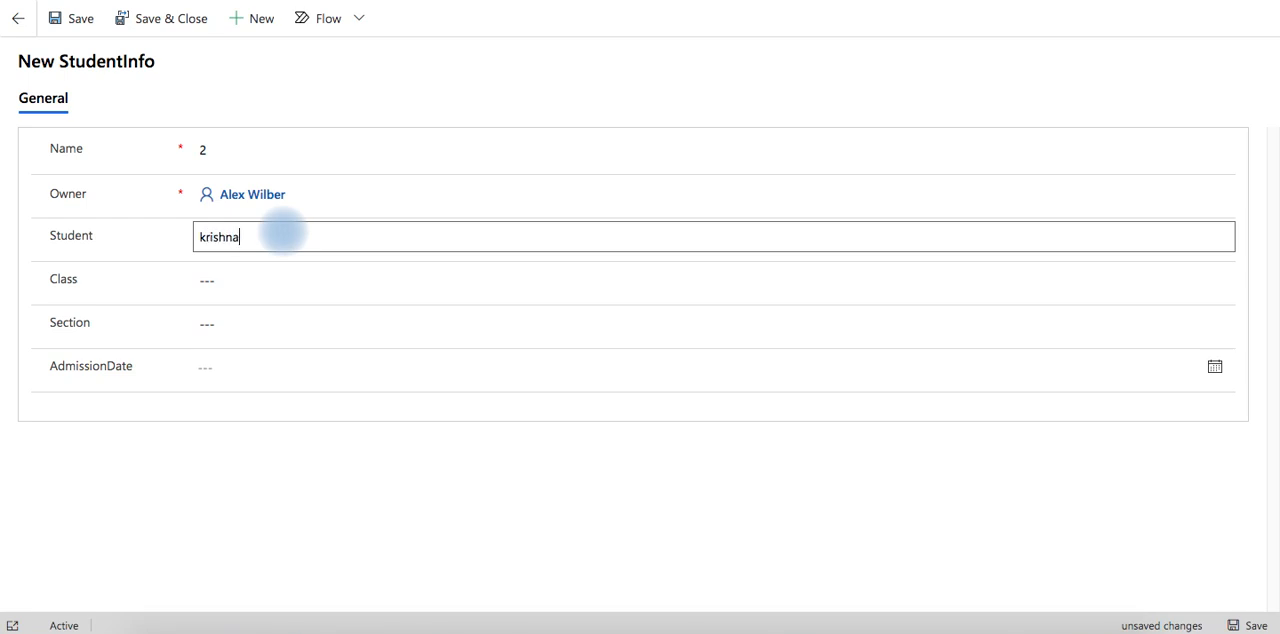
left_click(290, 288)
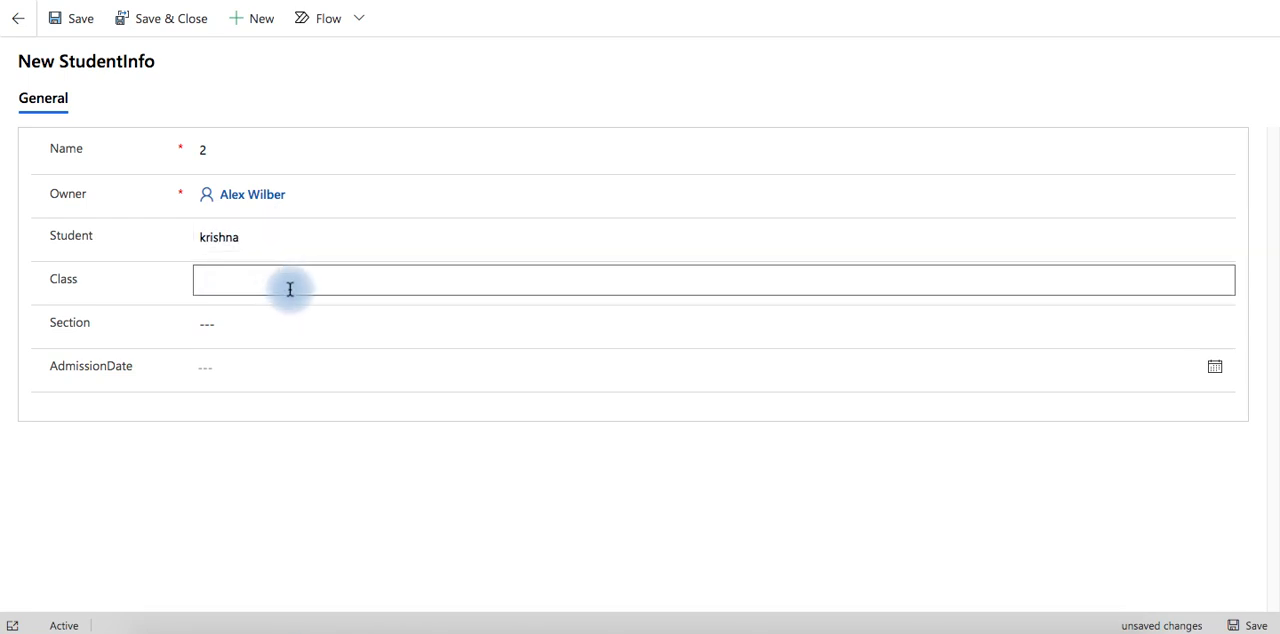
left_click(291, 325)
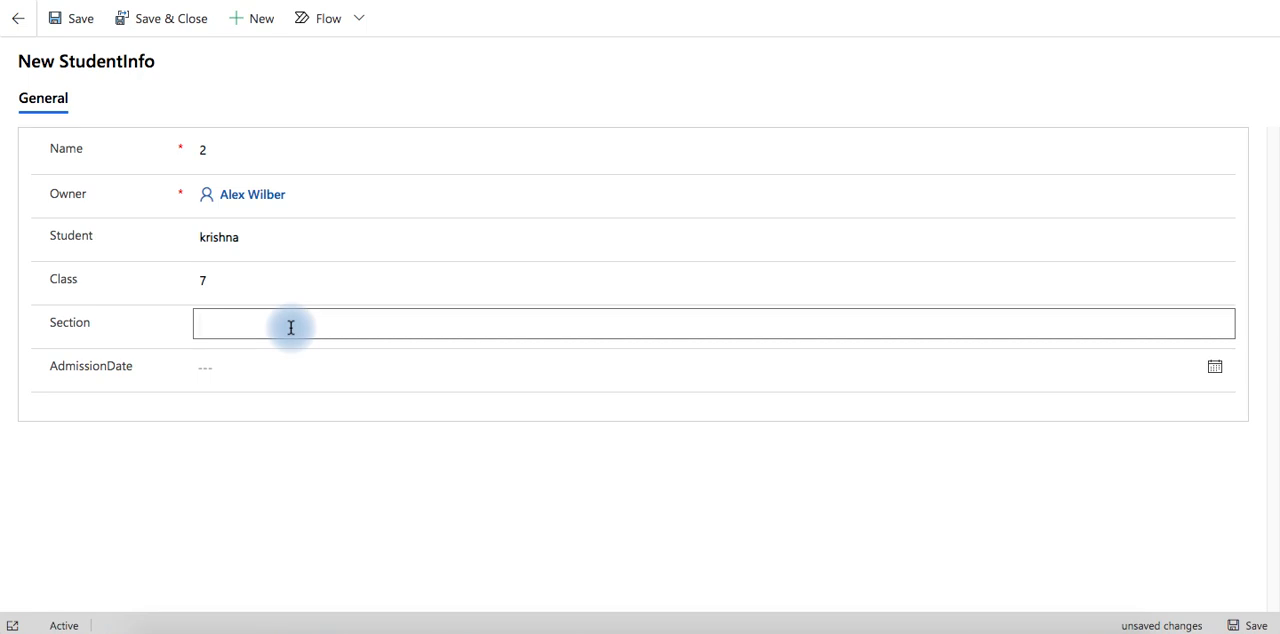
Set the second record's AdmissionDate to 1/7/2021 and save the record
left_click(287, 364)
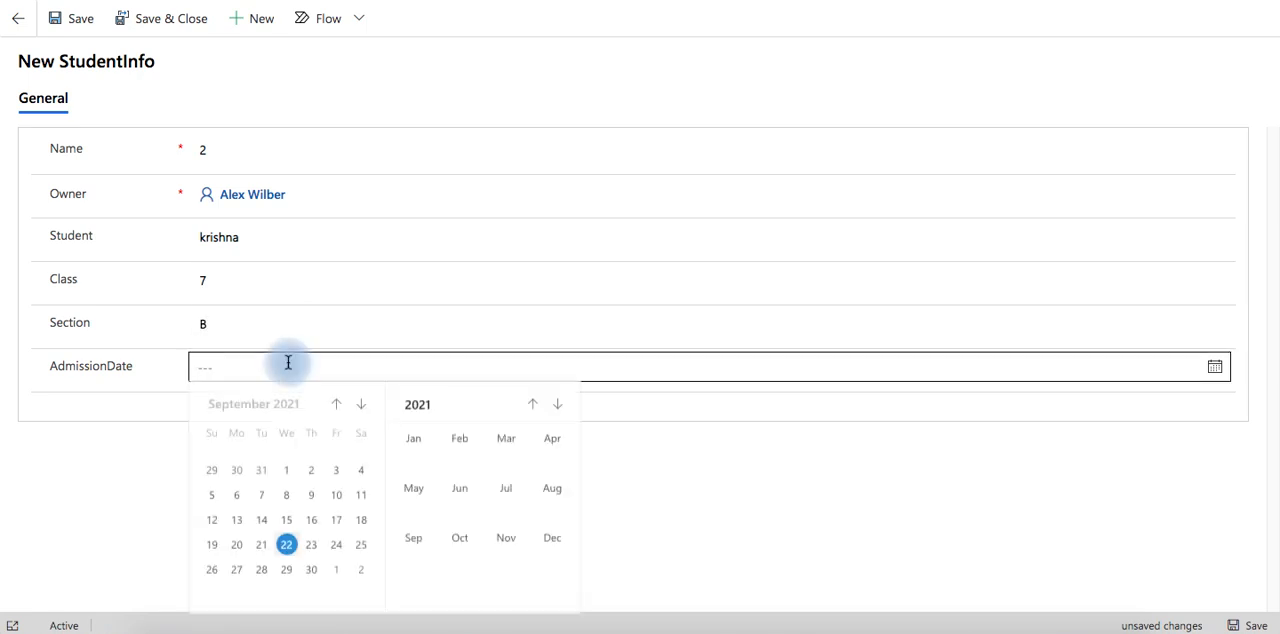
left_click(459, 539)
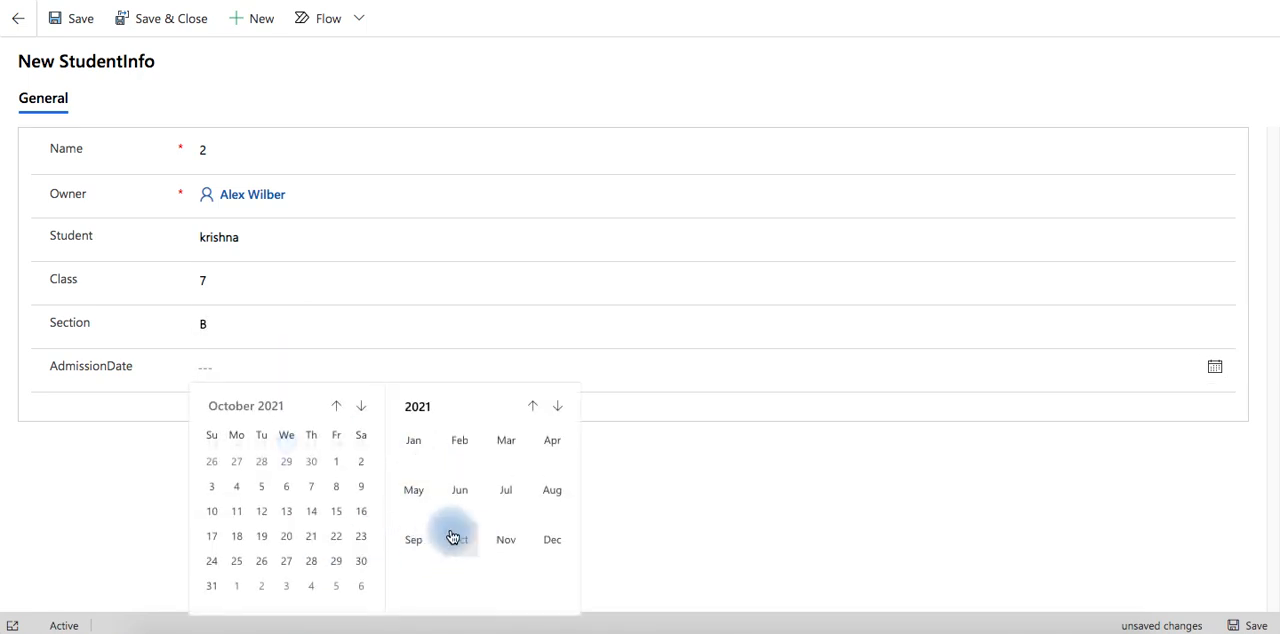
left_click(415, 445)
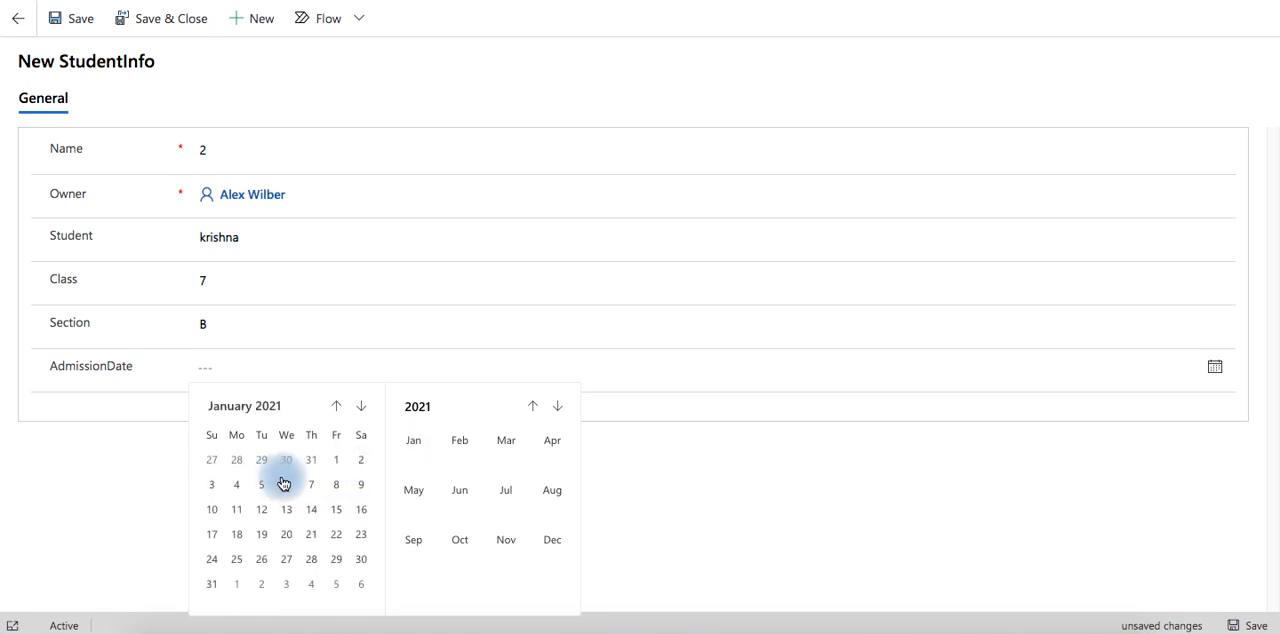
left_click(313, 483)
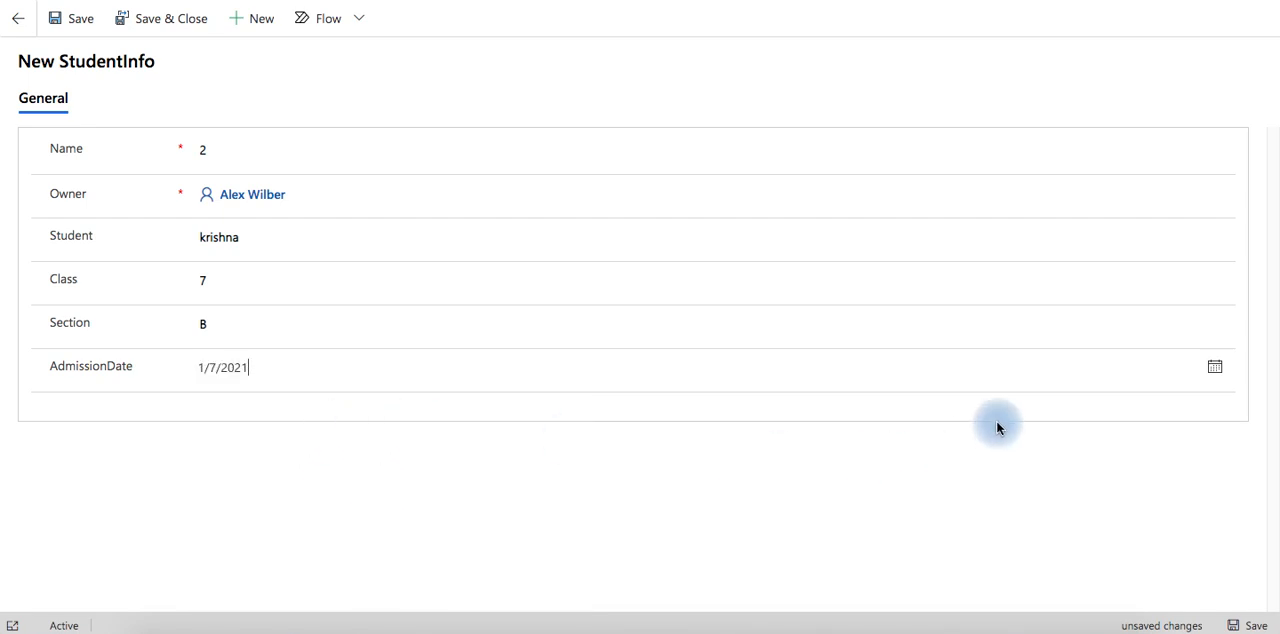
left_click(72, 19)
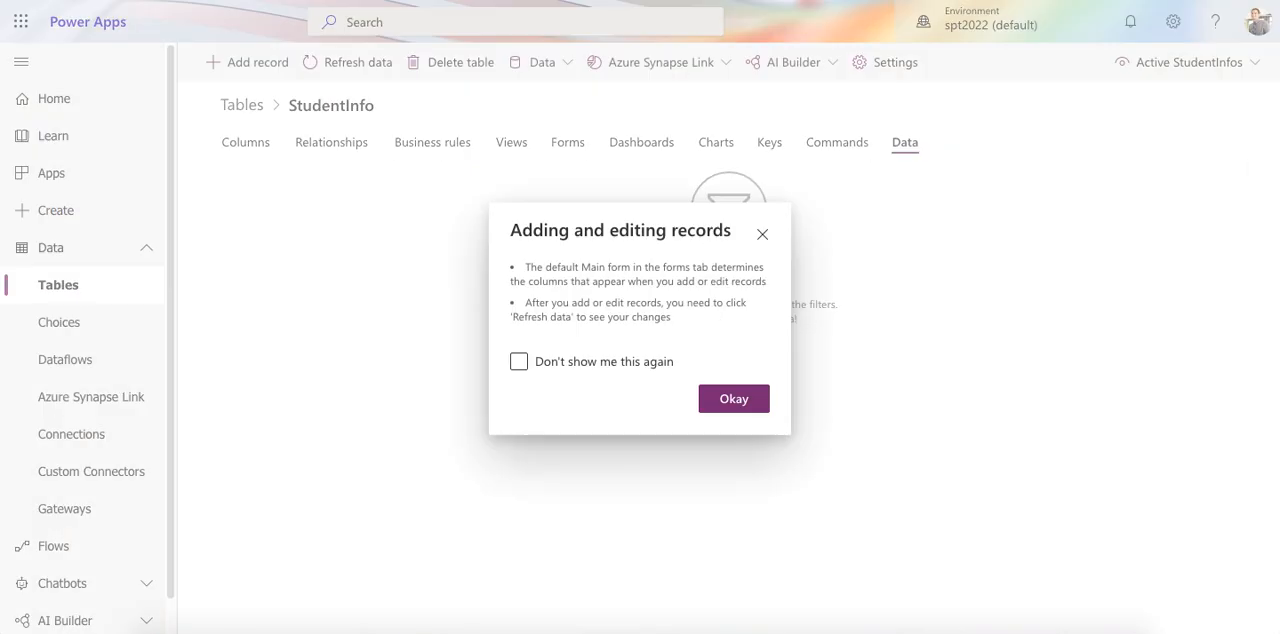
Dismiss the notice about adding and editing records and refresh the StudentInfo table's data
left_click(734, 396)
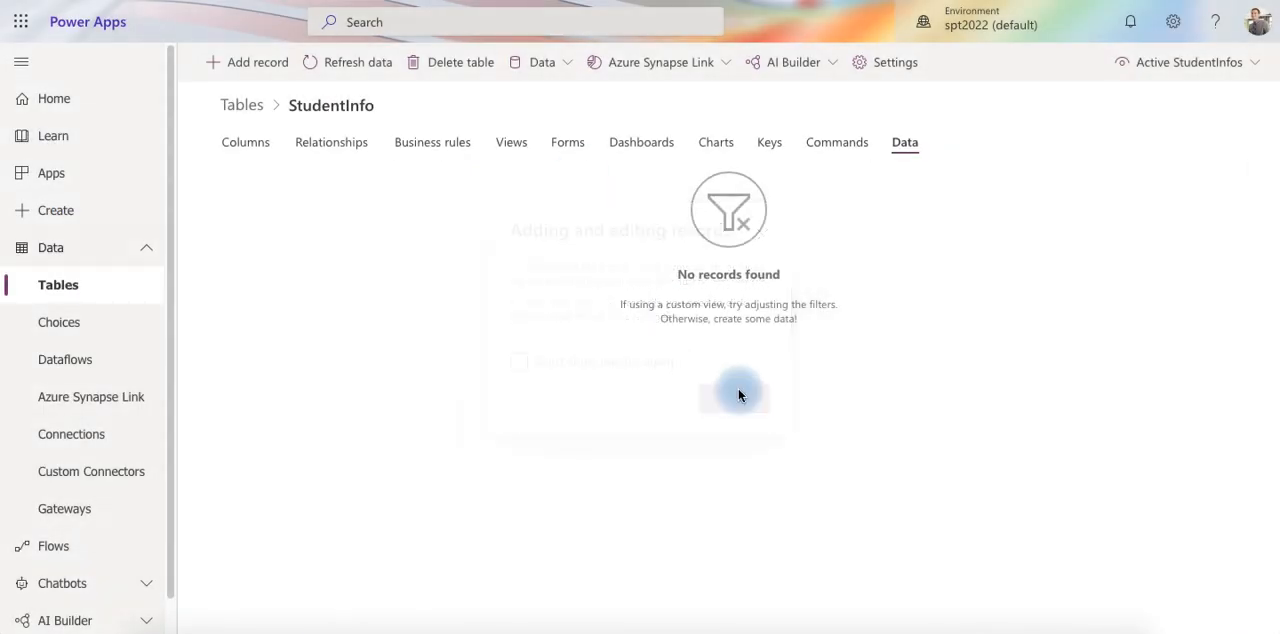
left_click(342, 79)
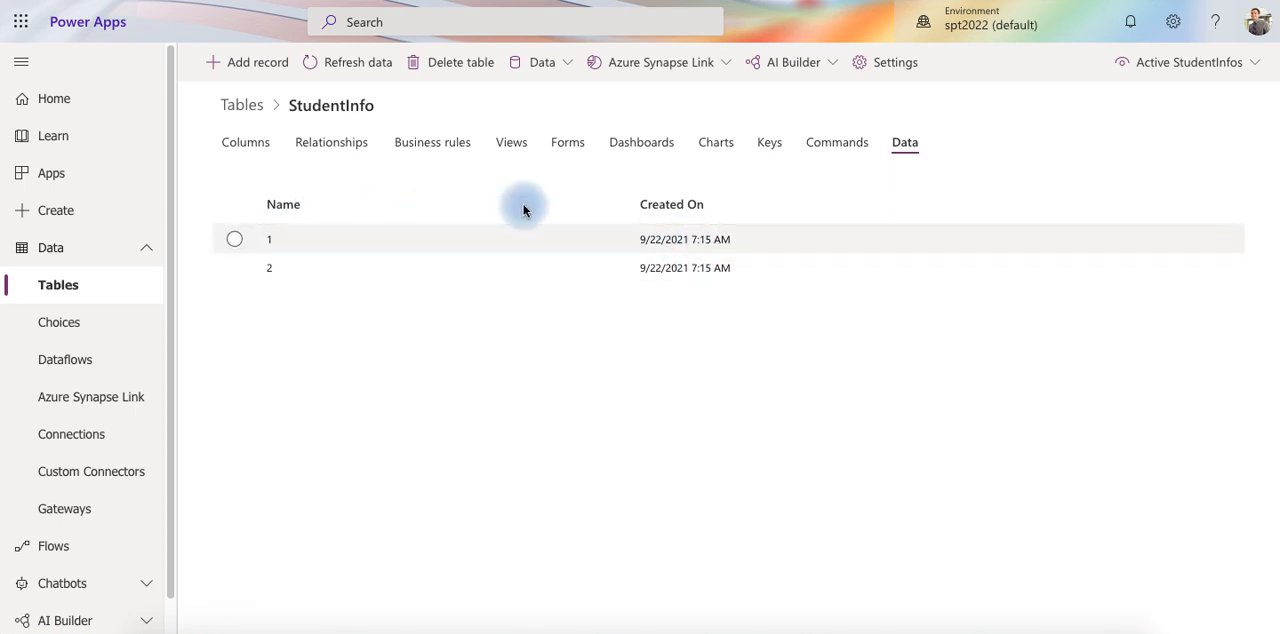
Create a canvas app from the StudentInfos table using the existing Microsoft Dataverse connection, and skip the welcome message
left_click(61, 220)
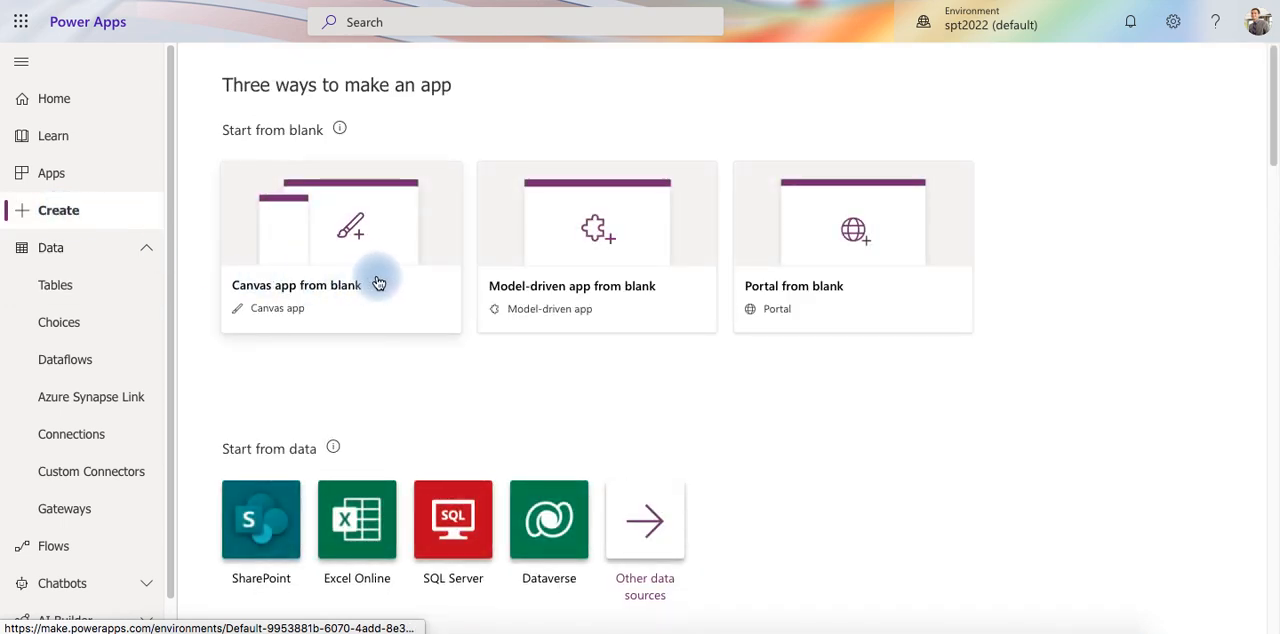
scroll(381, 283, "down", 2)
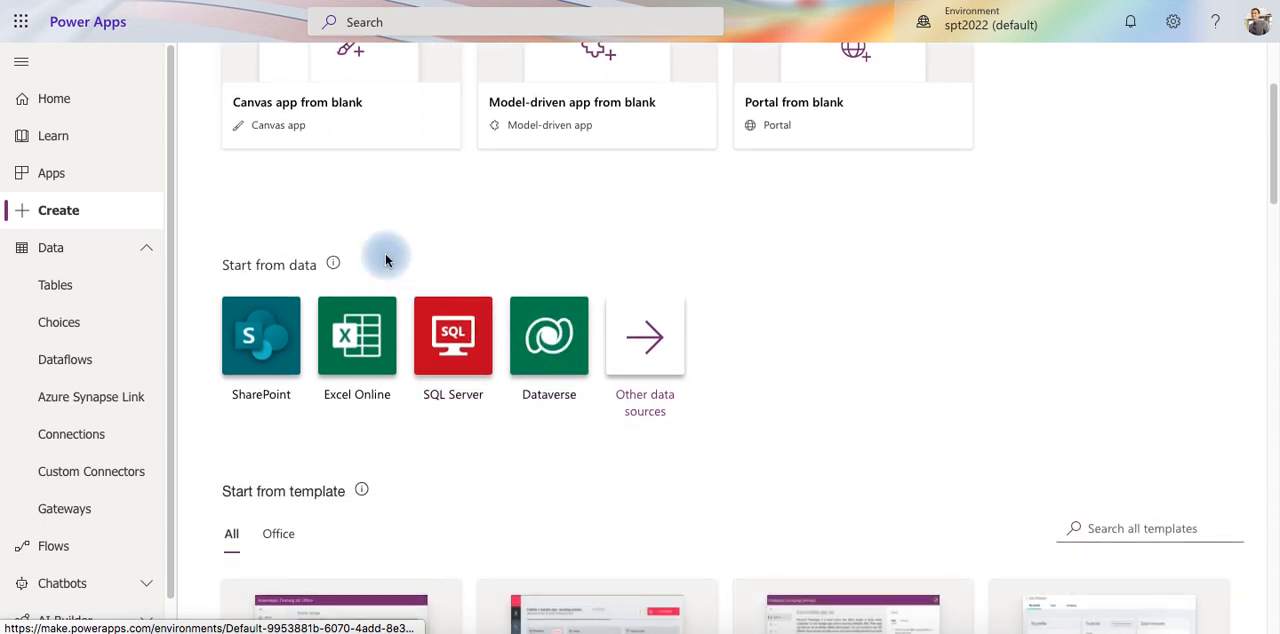
left_click(562, 342)
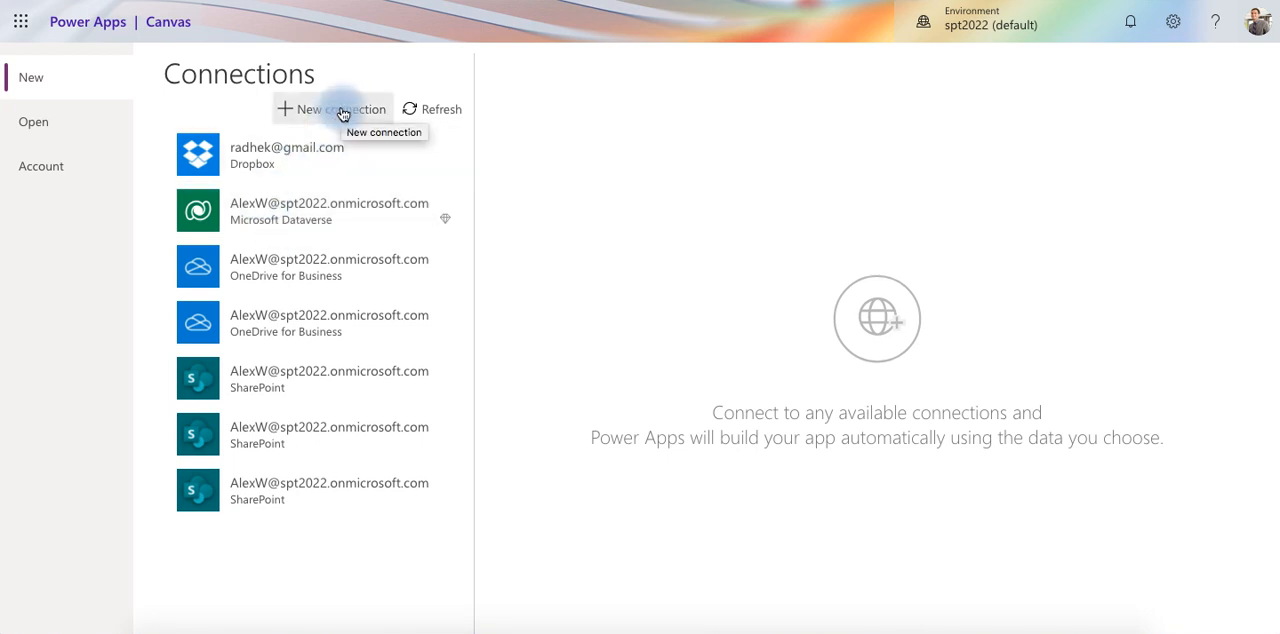
left_click(315, 208)
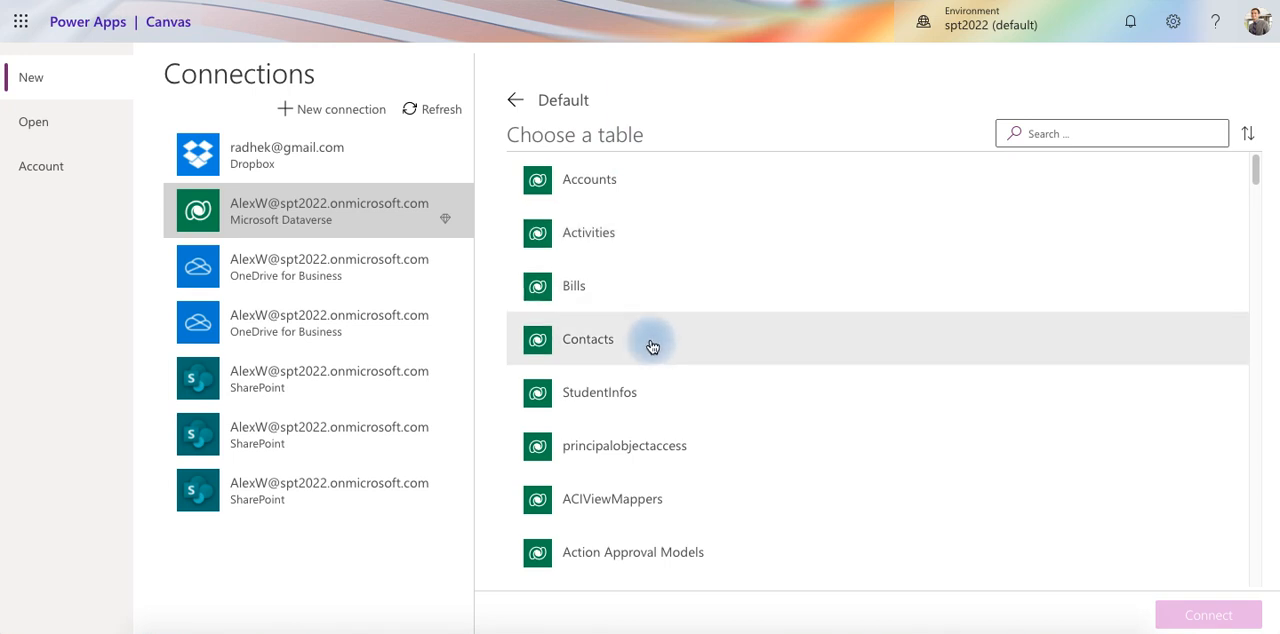
left_click(649, 392)
left_click(1178, 613)
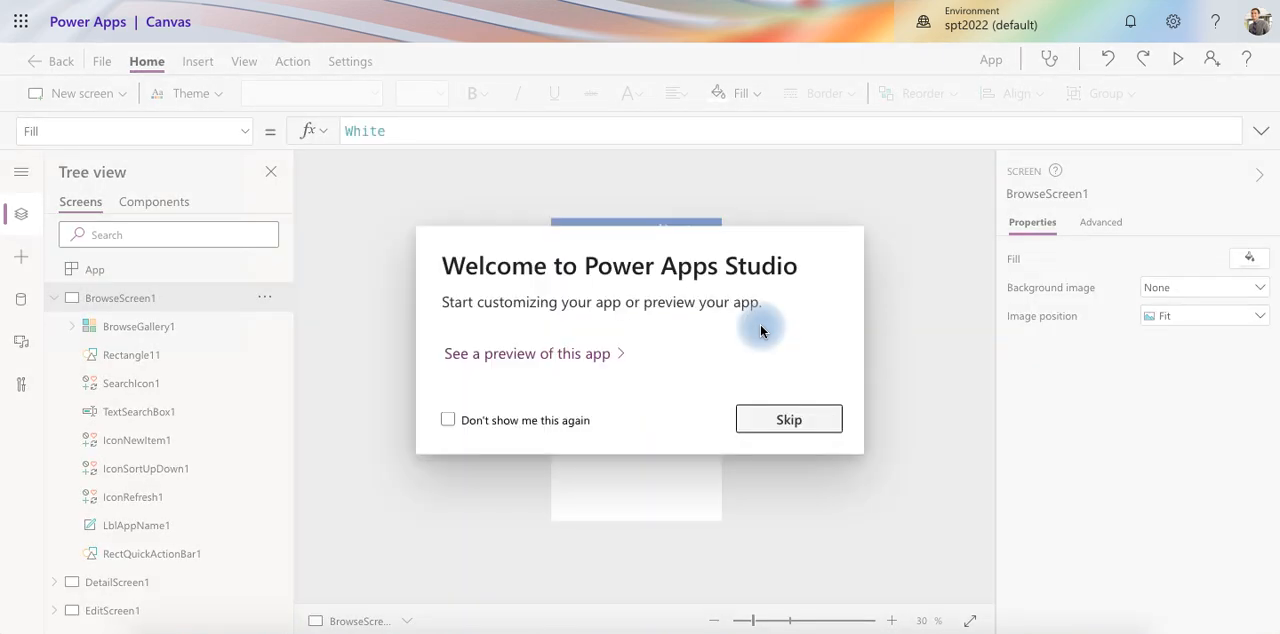
left_click(797, 425)
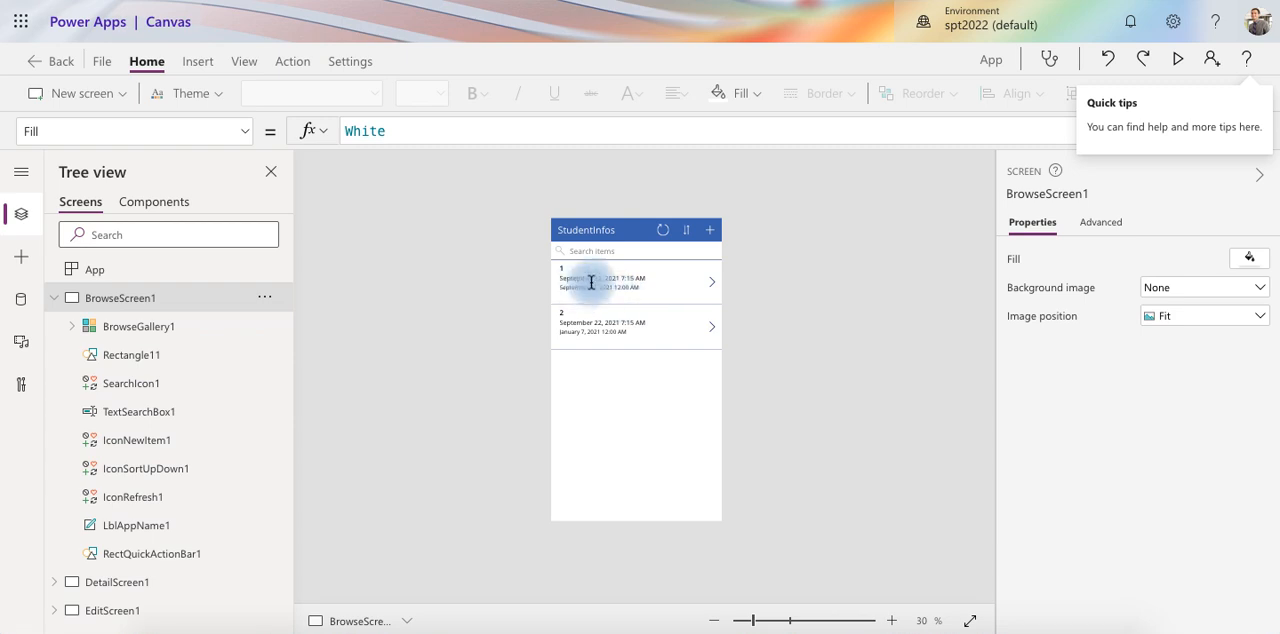
Open the field settings of BrowseGallery1 on BrowseScreen1 and set its Title1 field to Student
left_click_drag(755, 625, 792, 620)
scroll(706, 325, "up", 5)
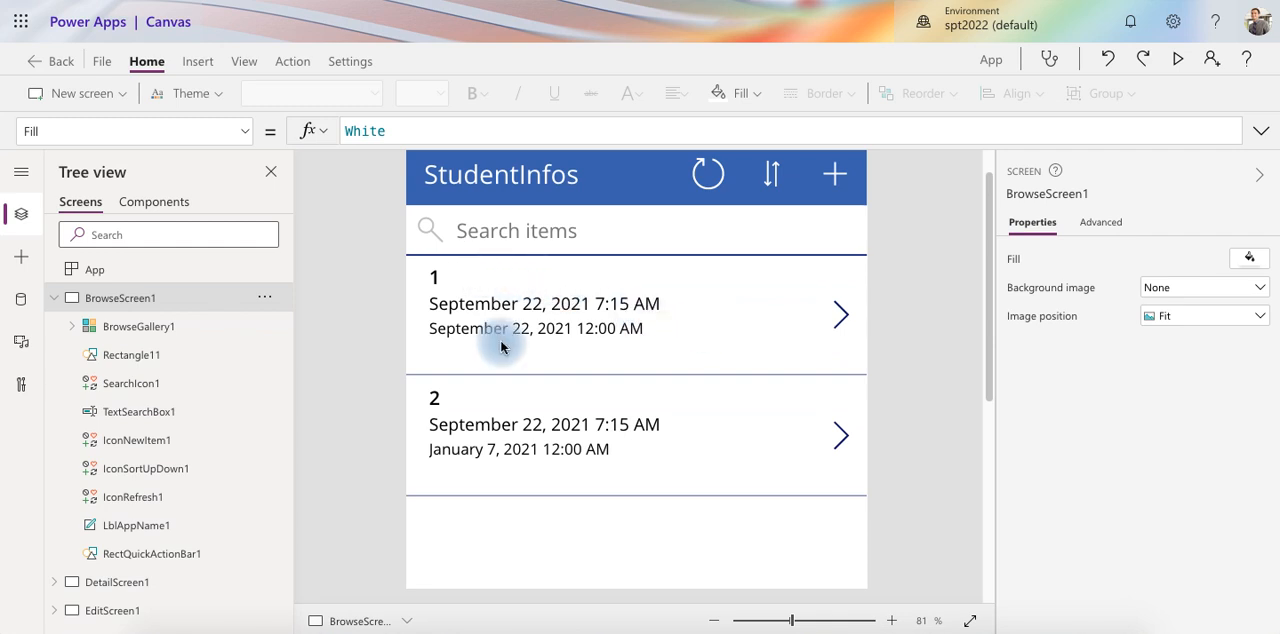
left_click(136, 331)
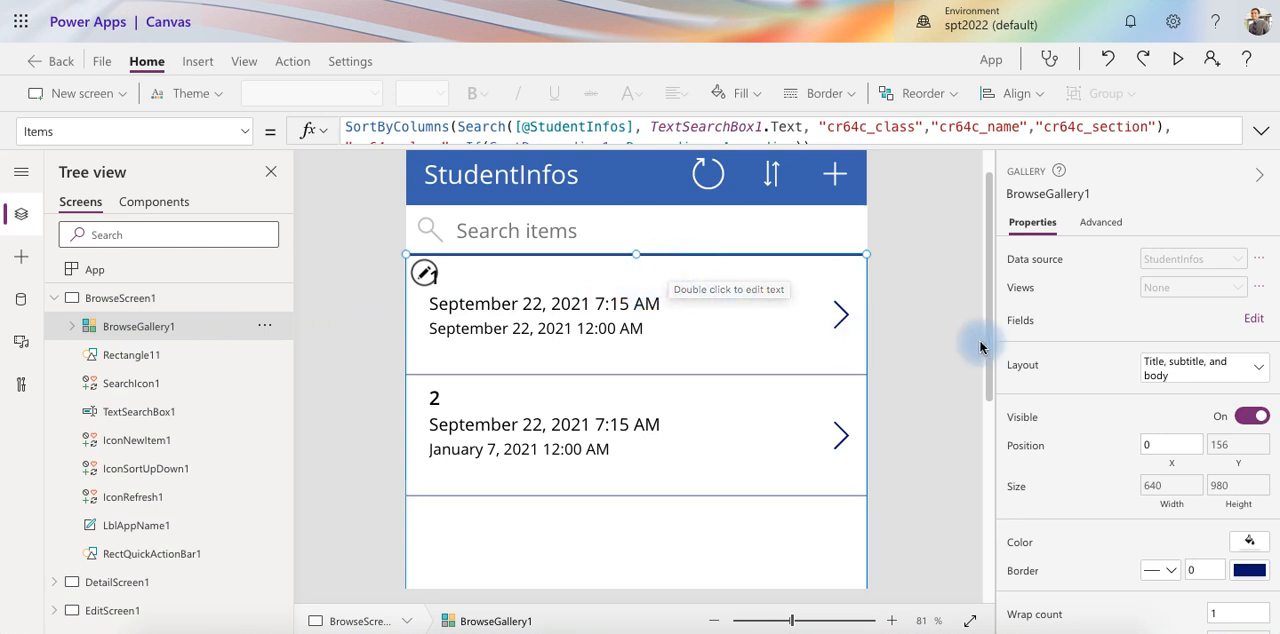
left_click(1254, 320)
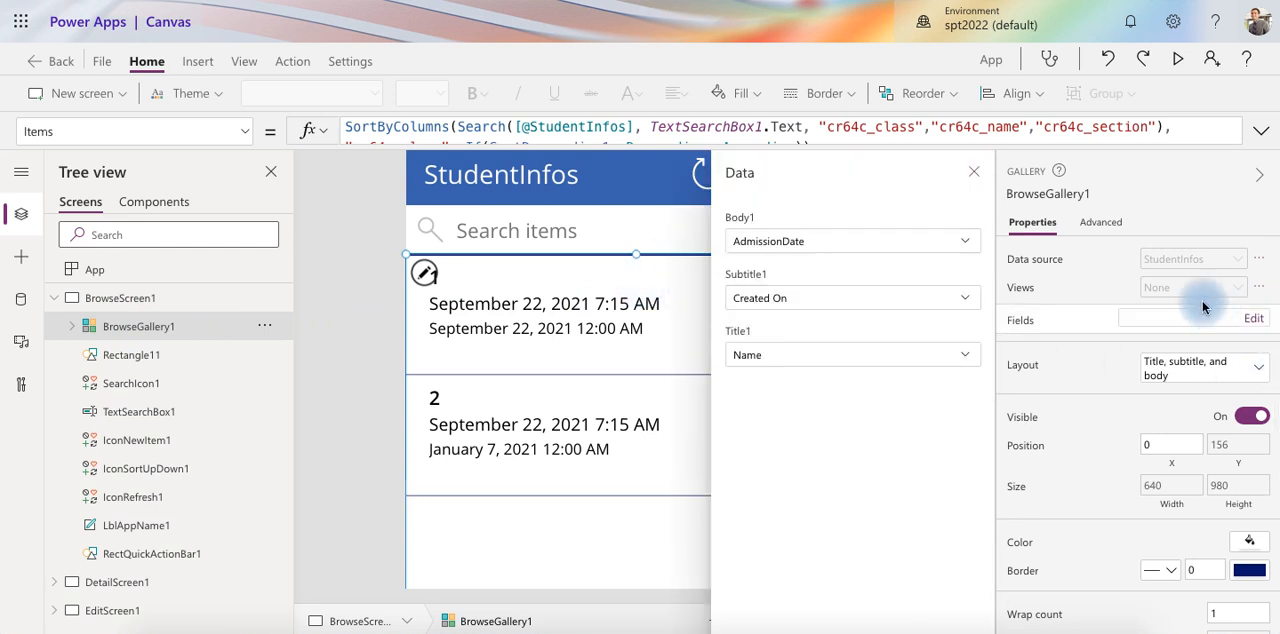
left_click(799, 357)
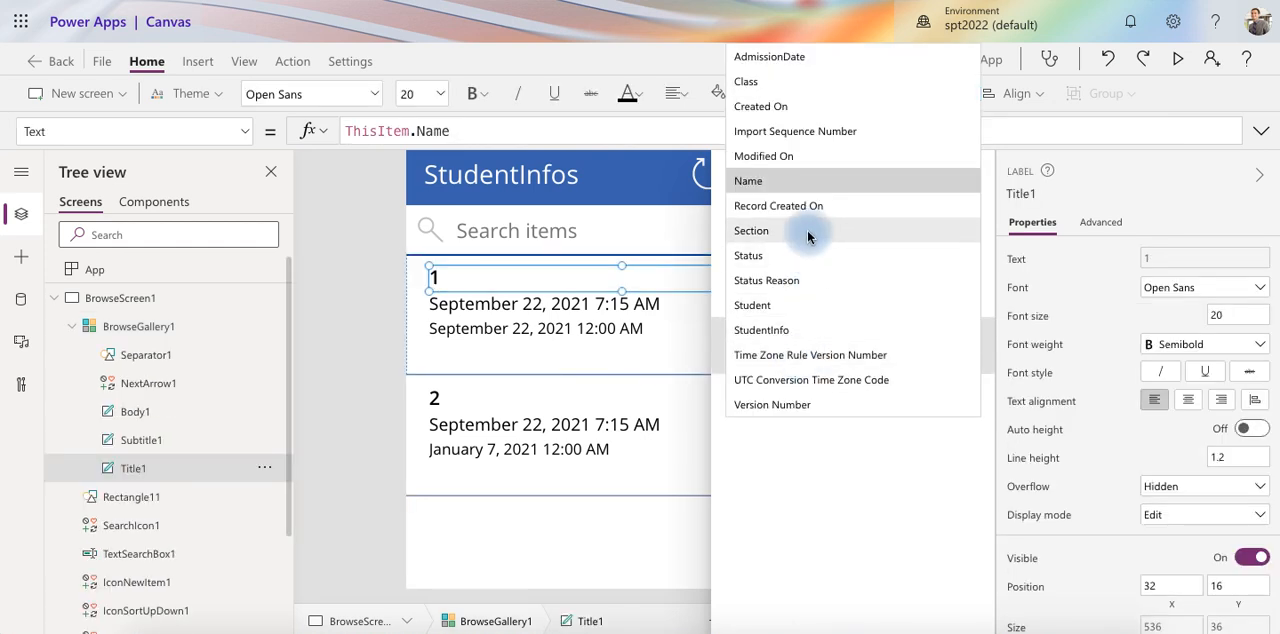
left_click(811, 308)
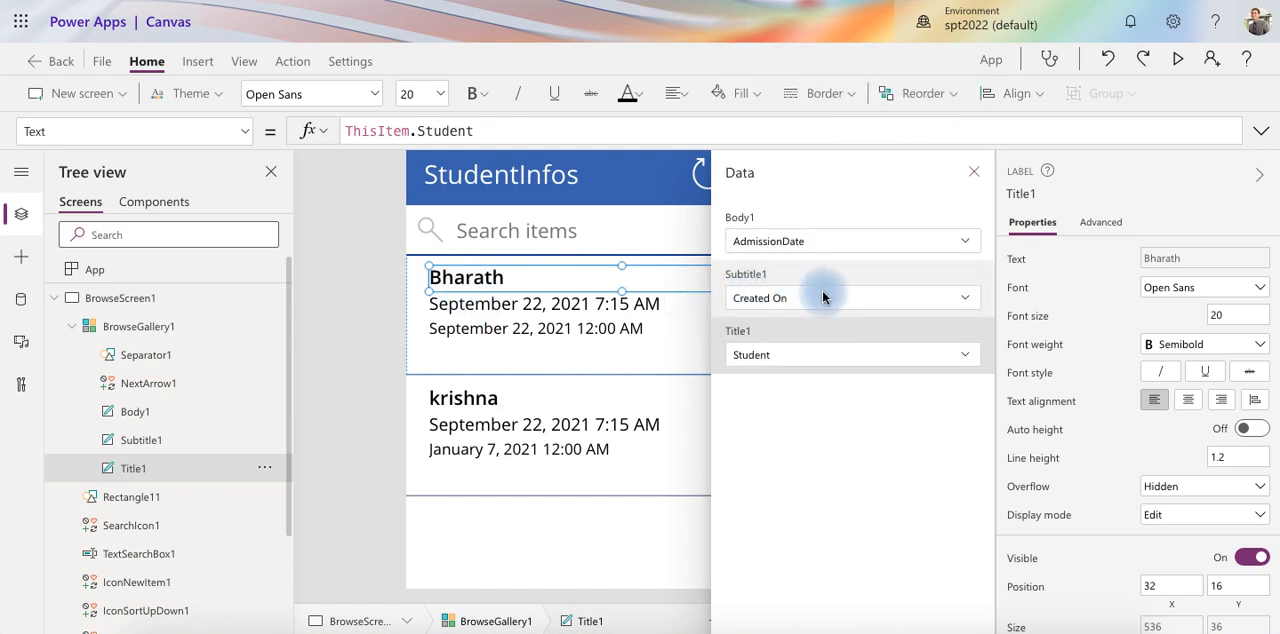
Set the gallery's Subtitle1 field to Class and close the field settings
left_click(823, 297)
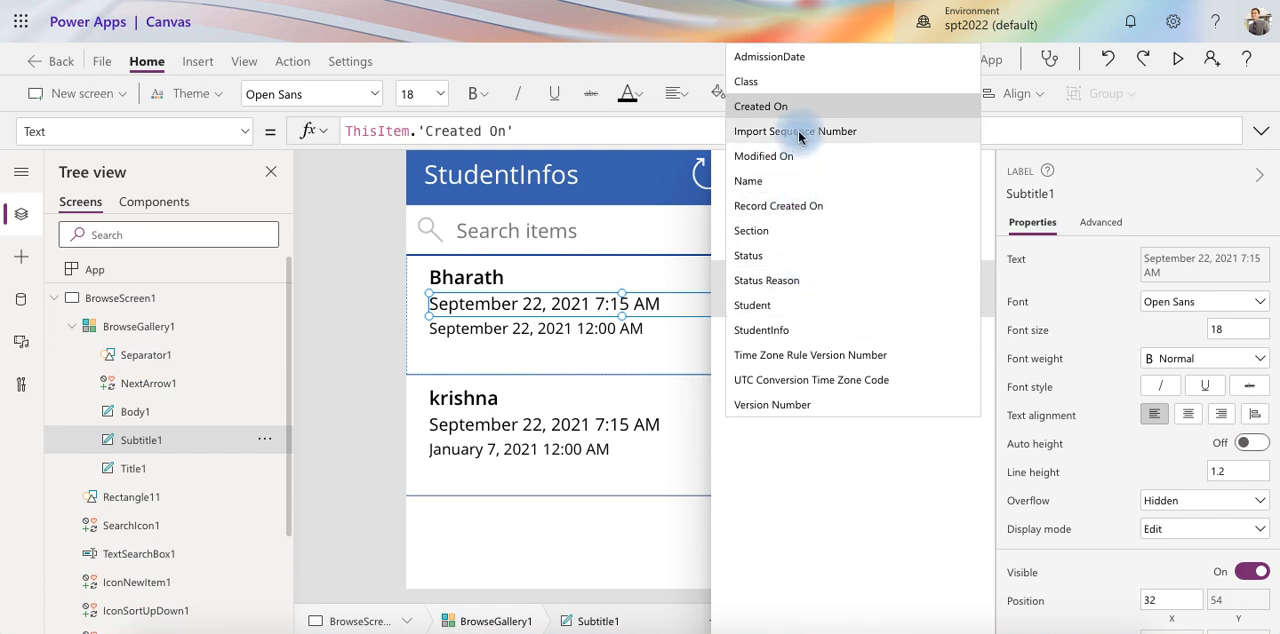
left_click(760, 82)
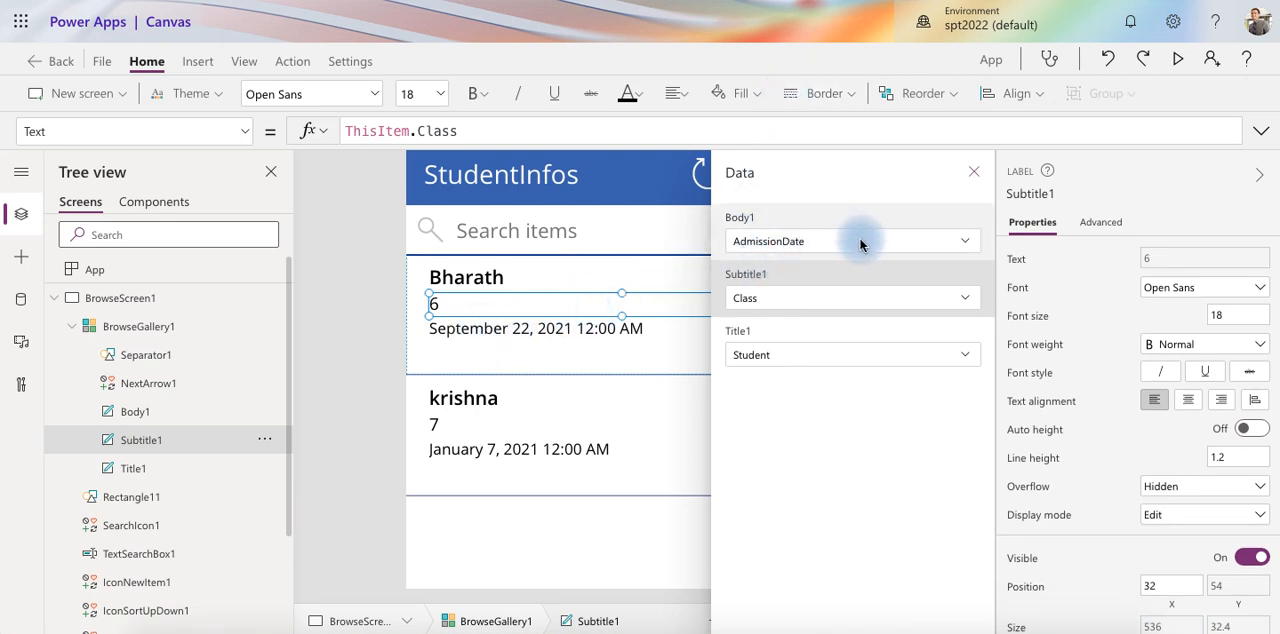
left_click(971, 181)
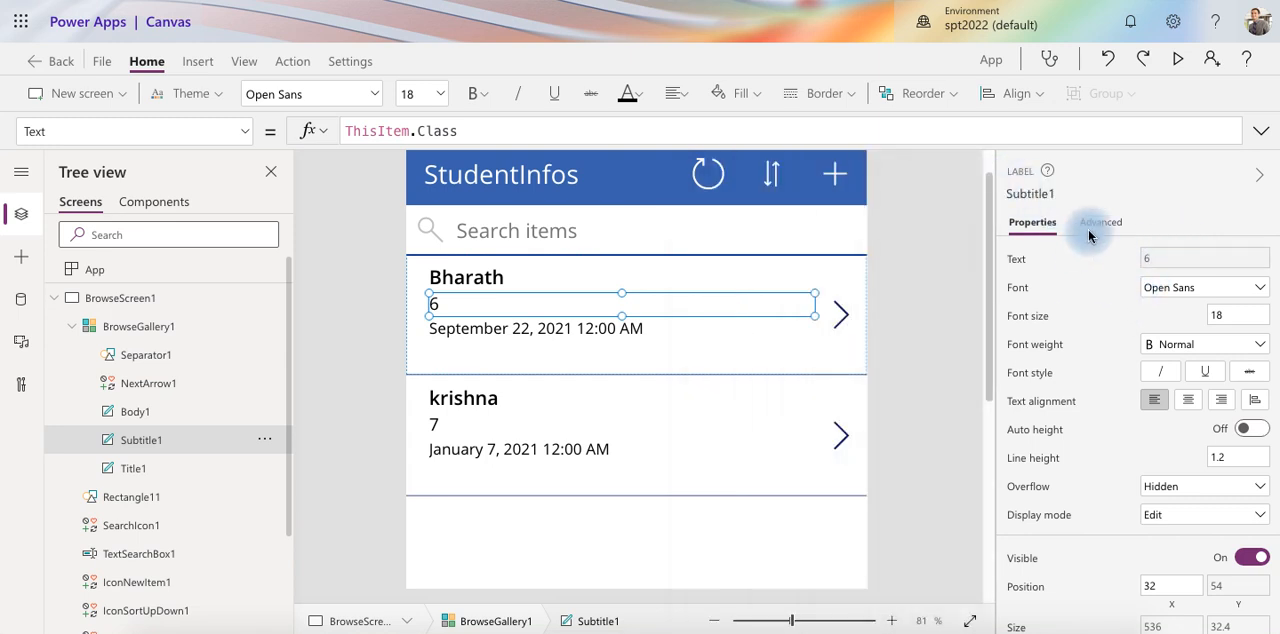
Collapse the label's properties and preview the app, opening the first student's record and its edit form before returning to the list
left_click(1266, 179)
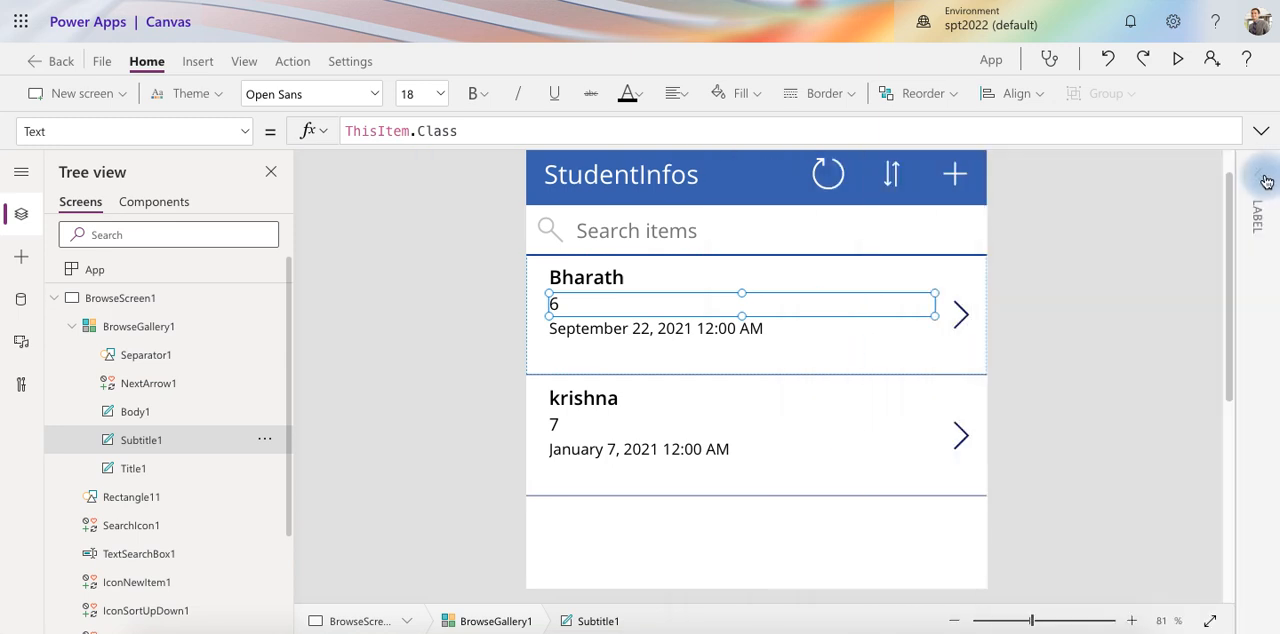
left_click(1175, 61)
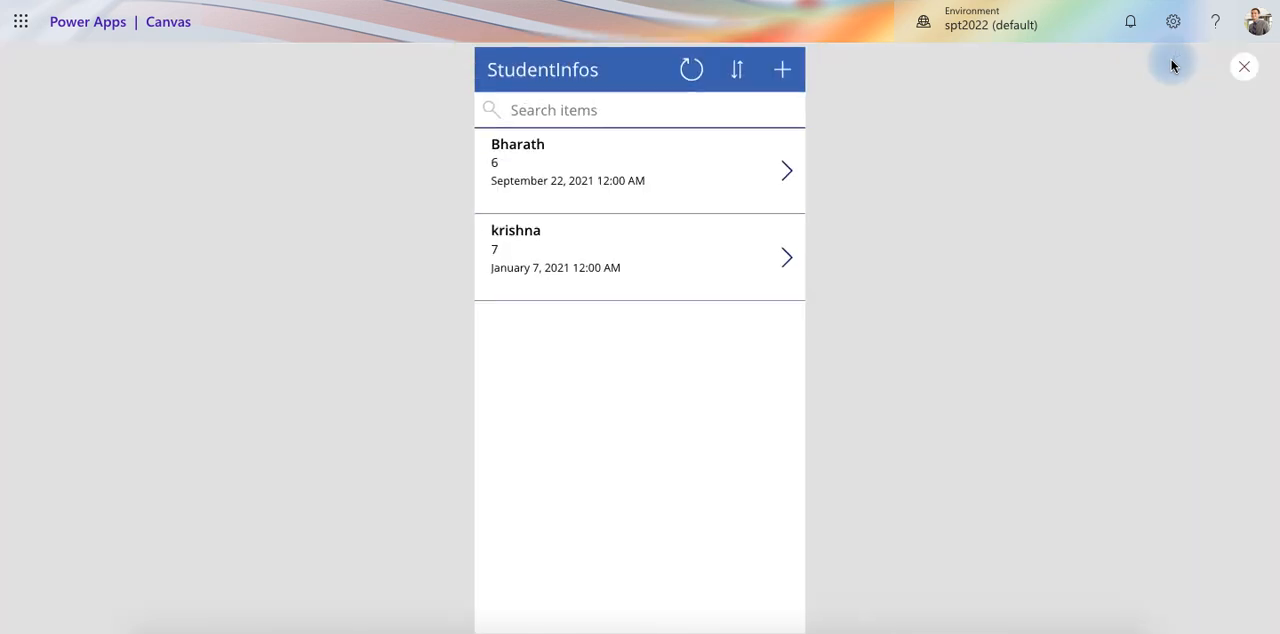
left_click(790, 172)
left_click(782, 70)
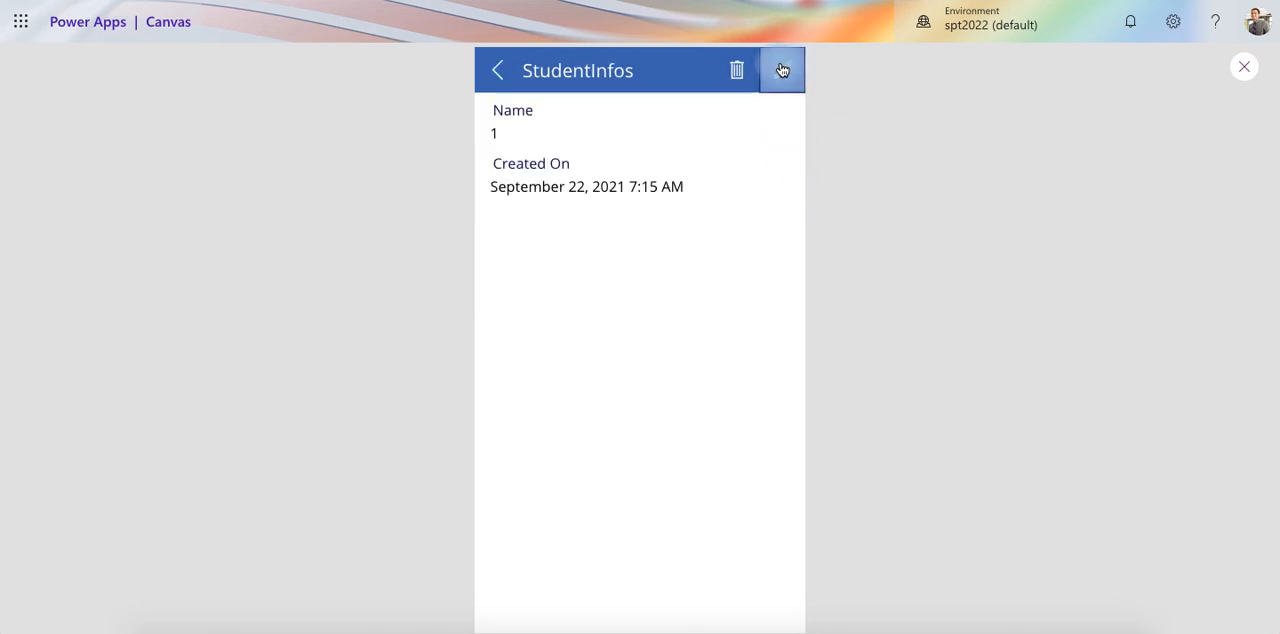
left_click(499, 77)
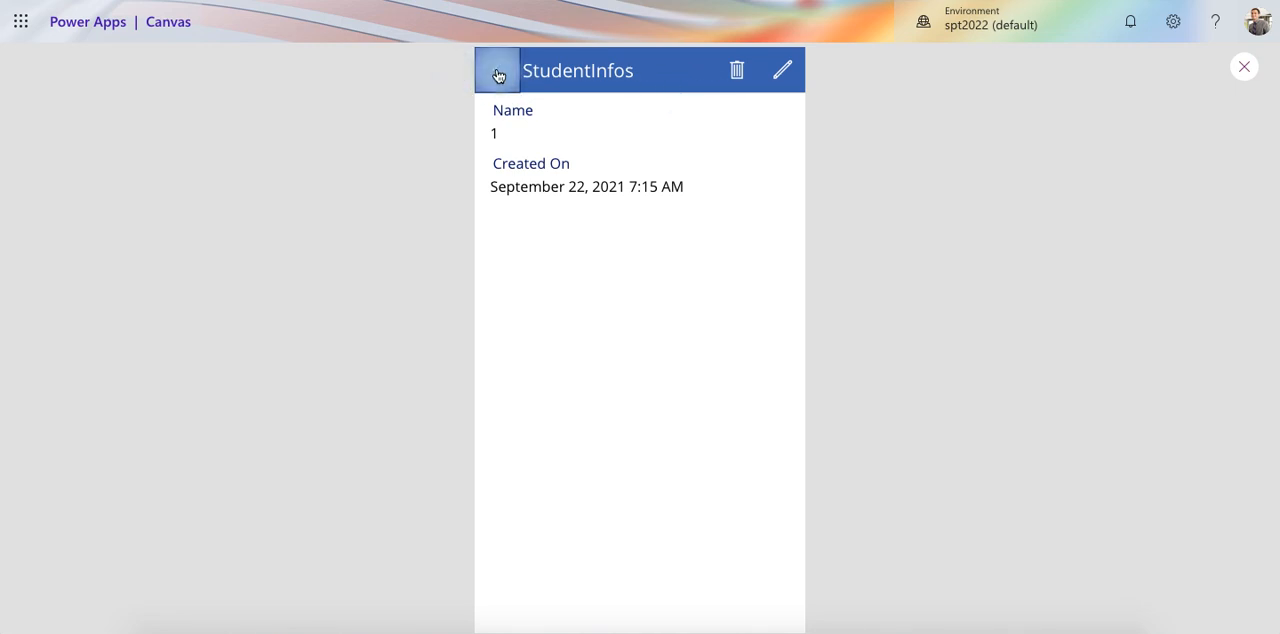
left_click(499, 77)
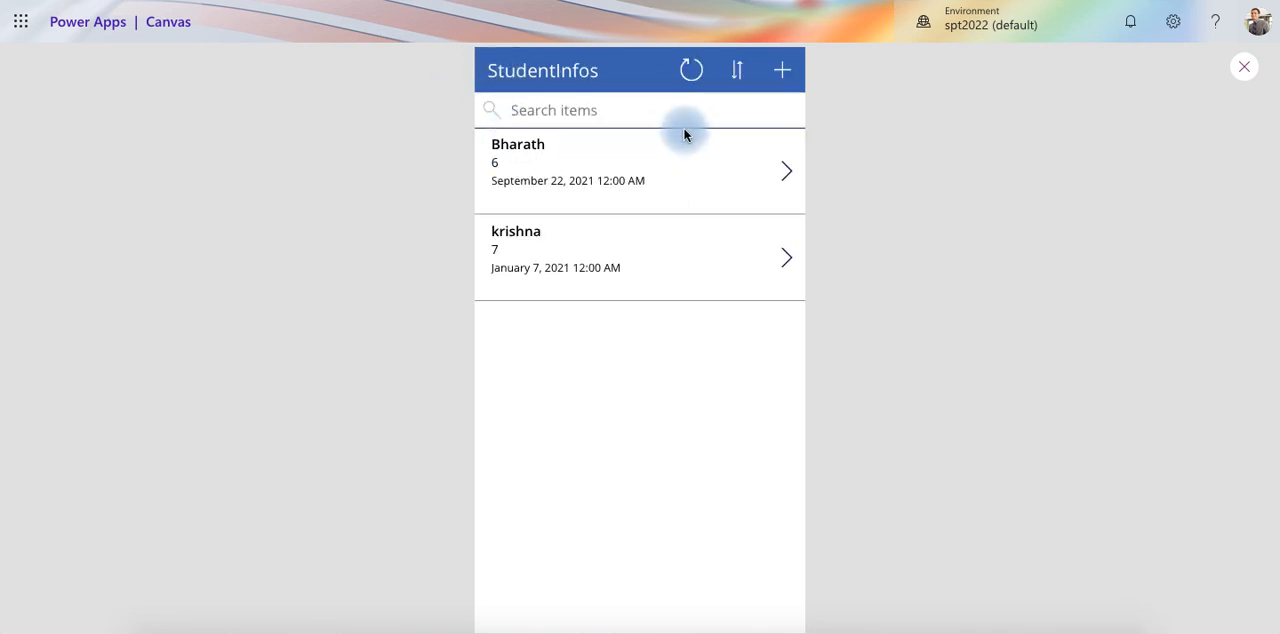
Toggle the student list's sort order twice, close the preview and dismiss the app testing tip
left_click(733, 74)
left_click(737, 77)
left_click(1244, 66)
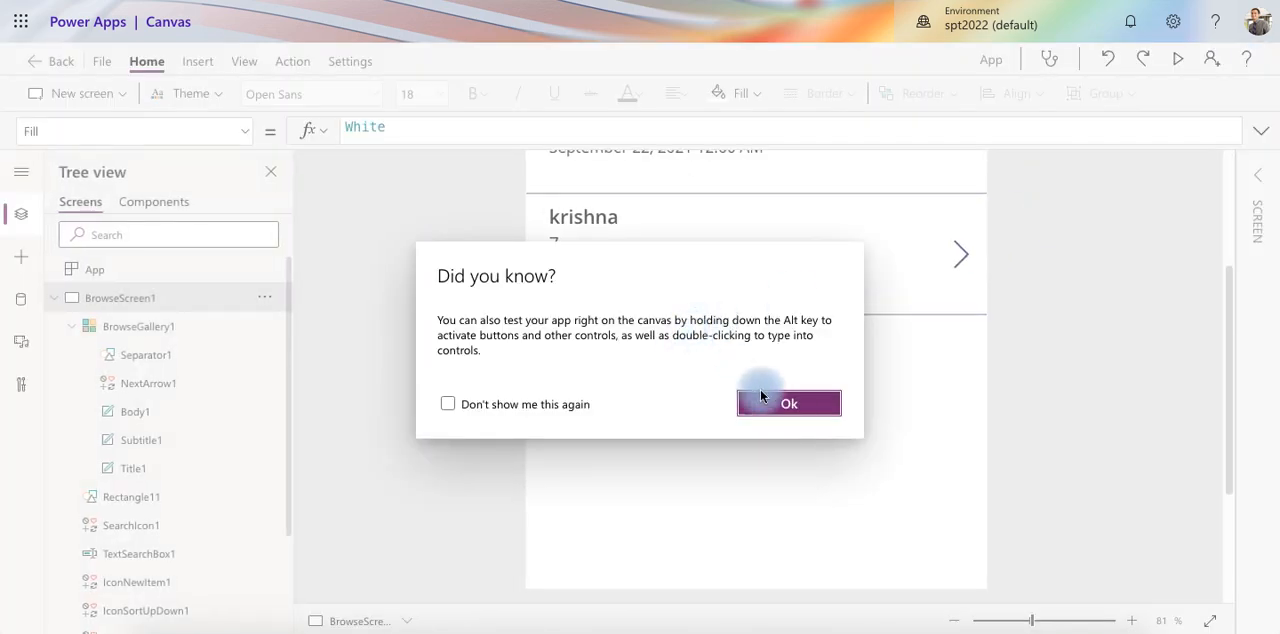
left_click(805, 403)
scroll(605, 420, "up", 3)
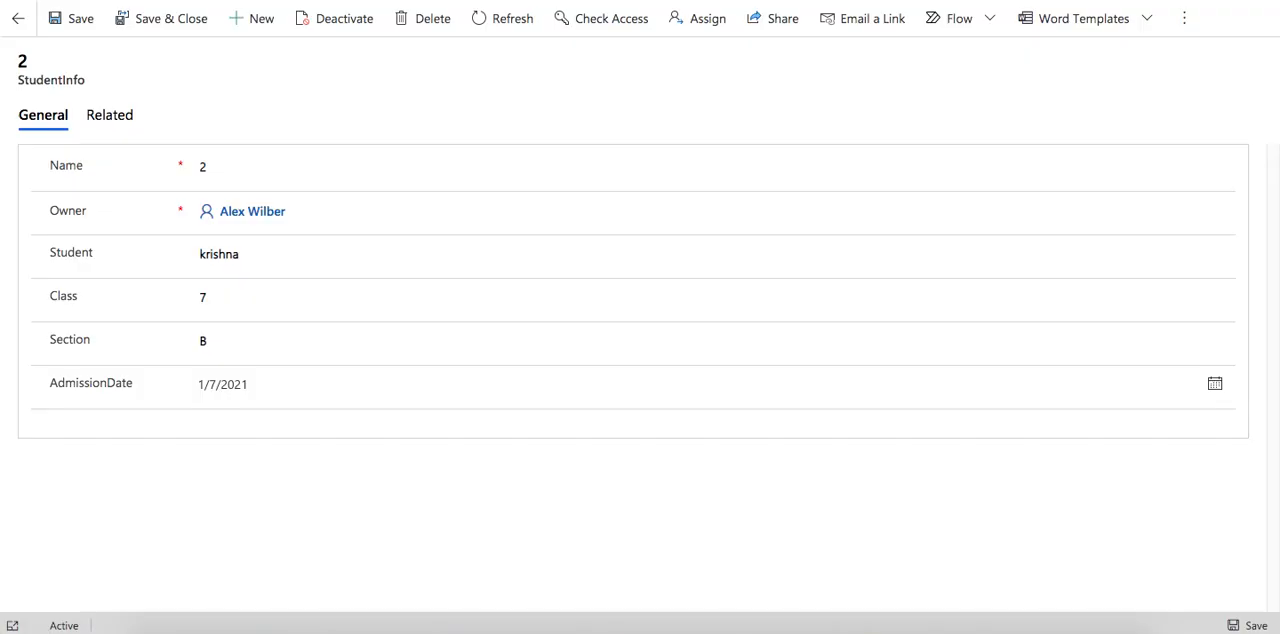
Leave the open StudentInfo record, switch to Power Apps from Office 365 and open the list of Dataverse tables
left_click(18, 18)
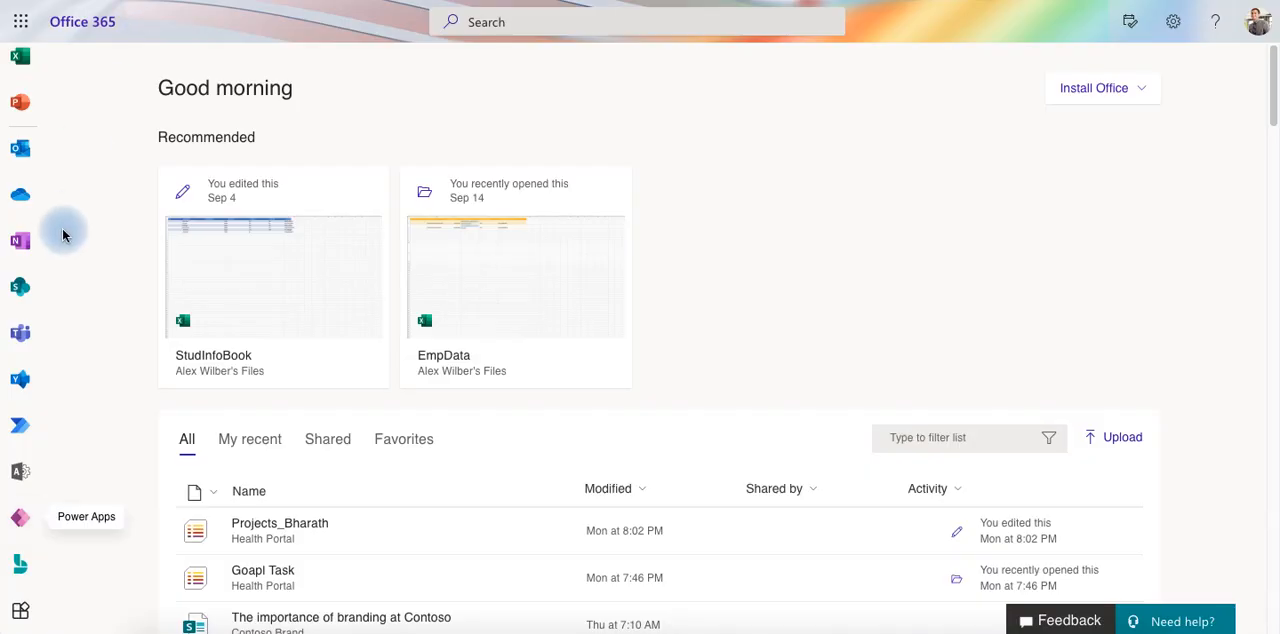
left_click(26, 514)
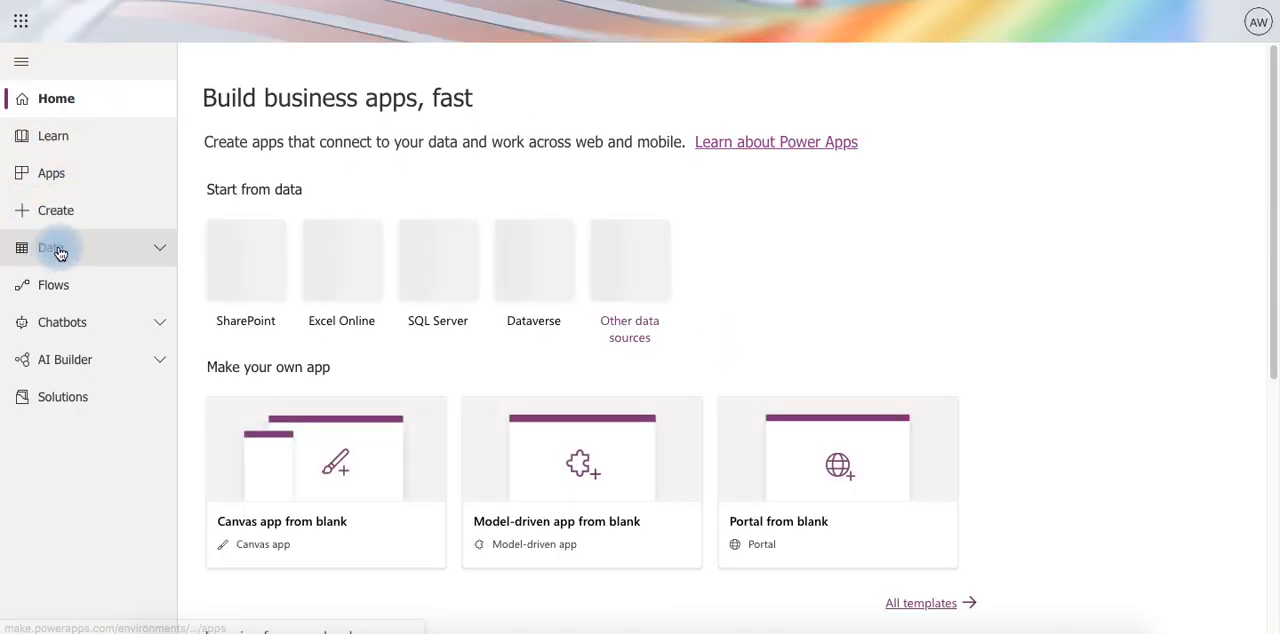
left_click(58, 250)
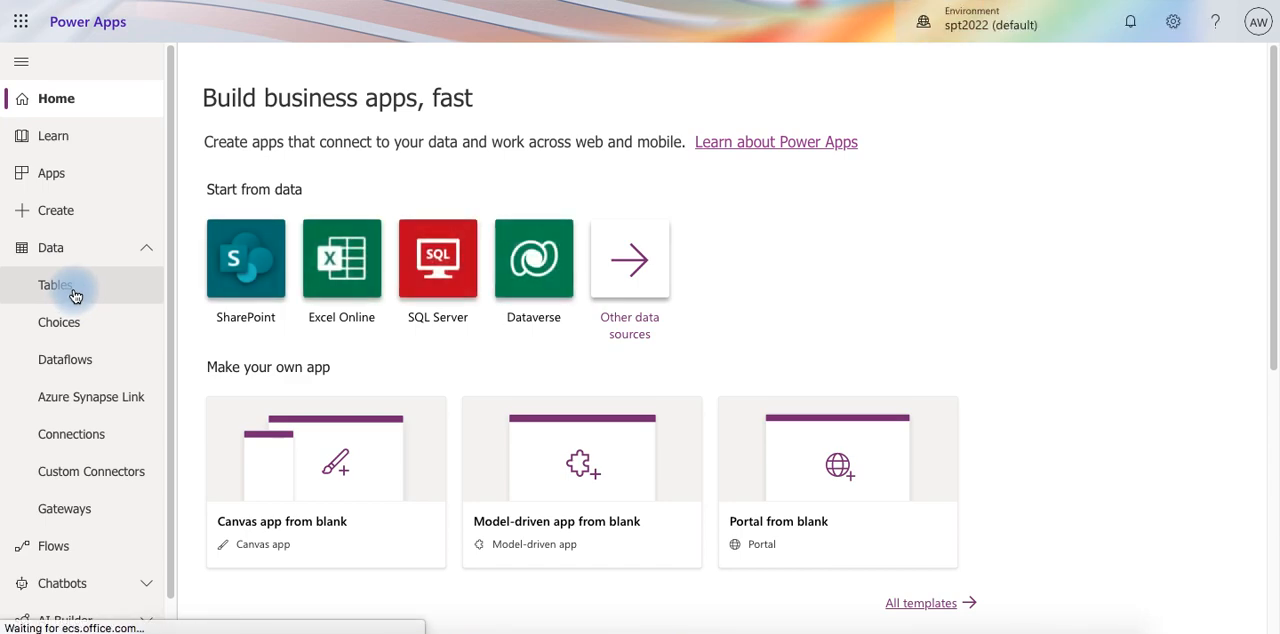
left_click(70, 300)
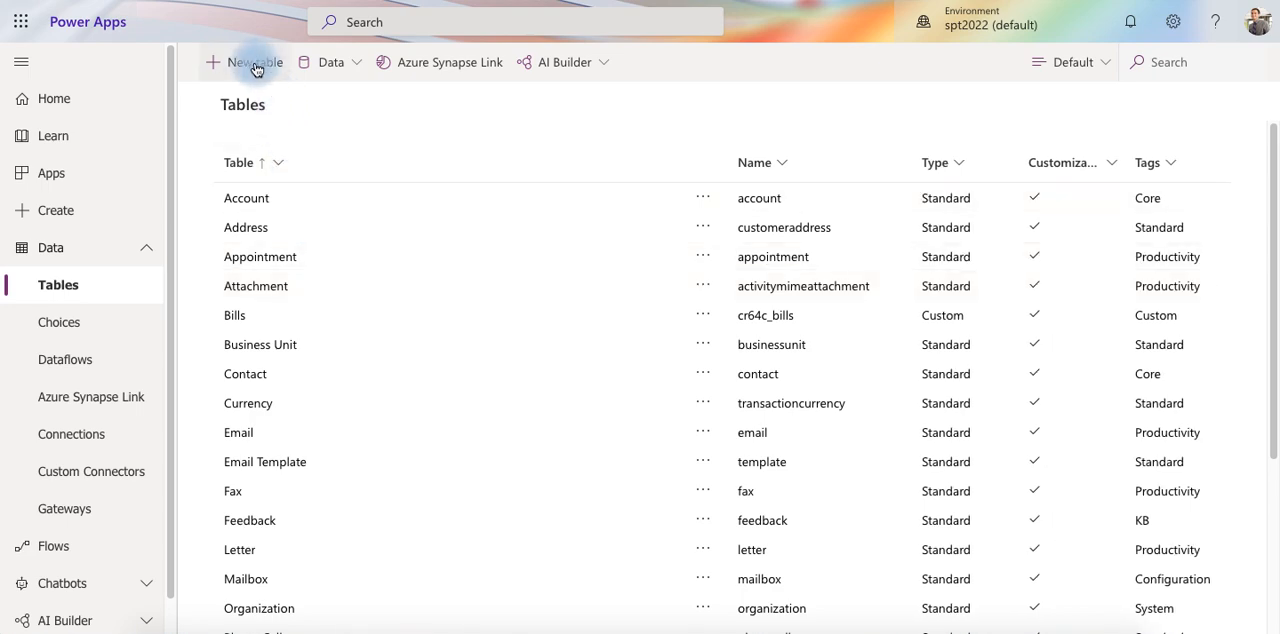
View the new table form and cancel it, and open the existing StudentInfo table
left_click(255, 64)
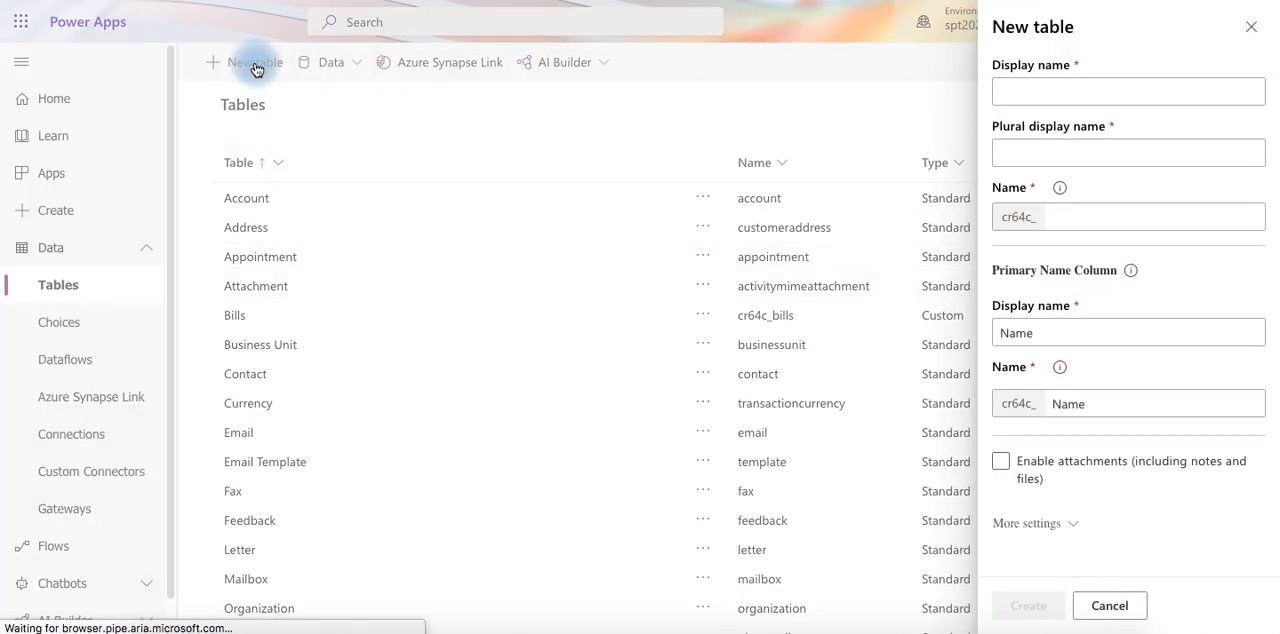
left_click(1112, 610)
scroll(400, 534, "down", 3)
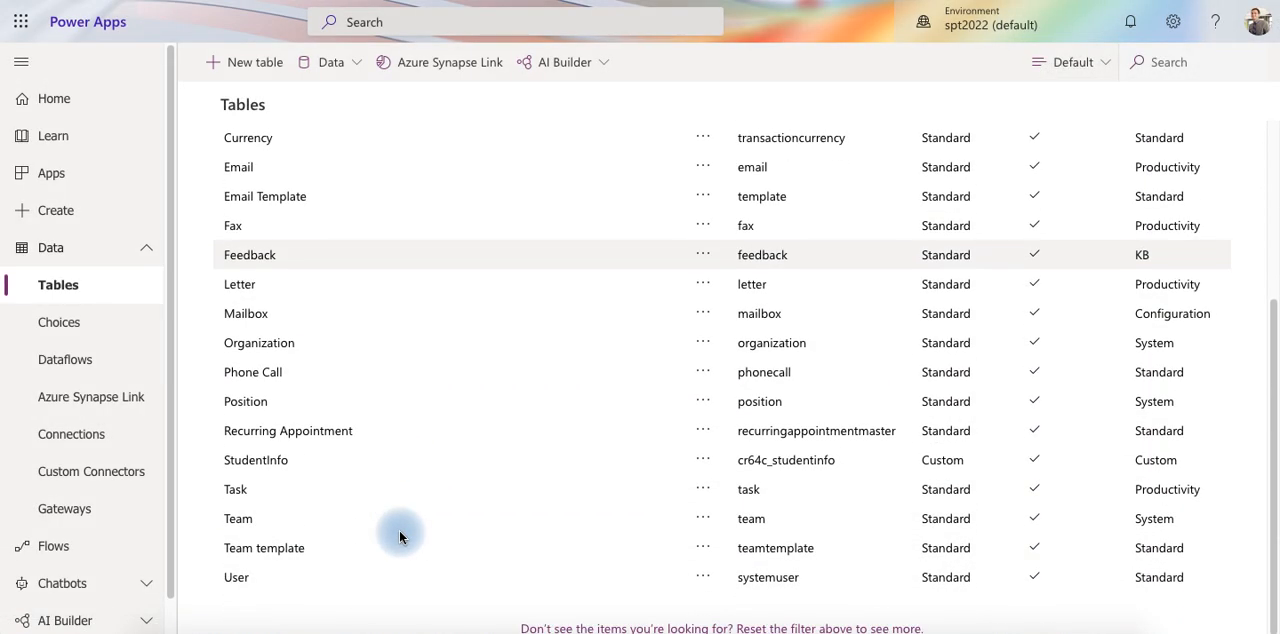
left_click(250, 459)
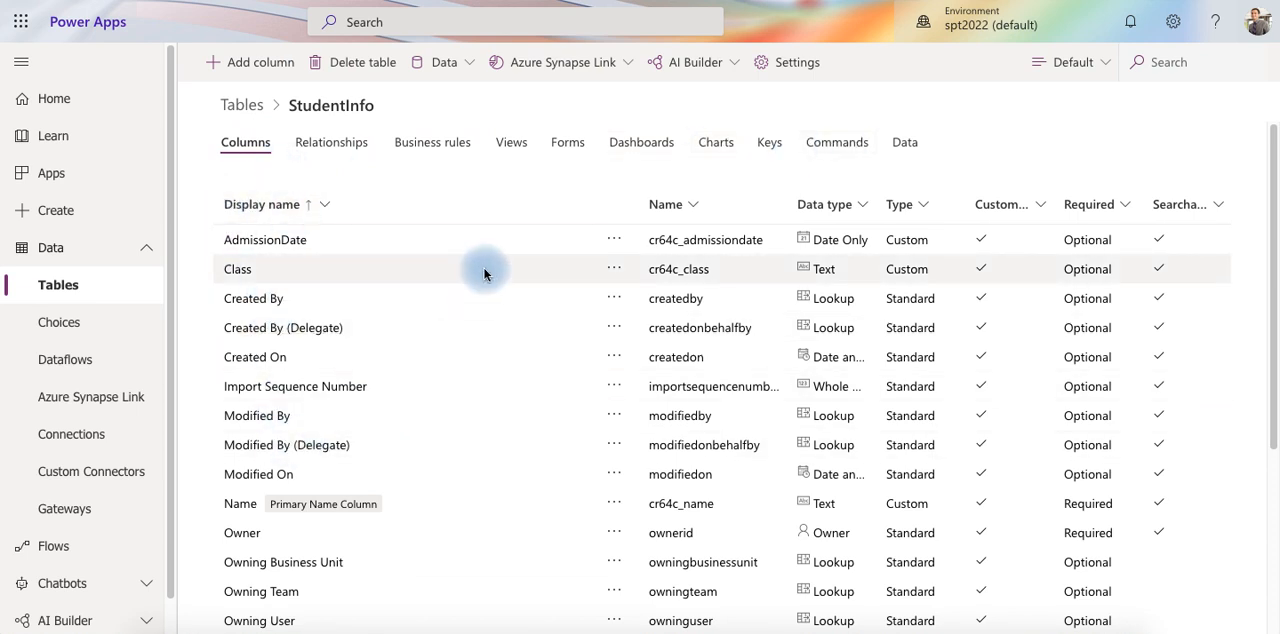
Review the StudentInfo table's forms, opening and leaving the Main form, and view the table's data
left_click(568, 145)
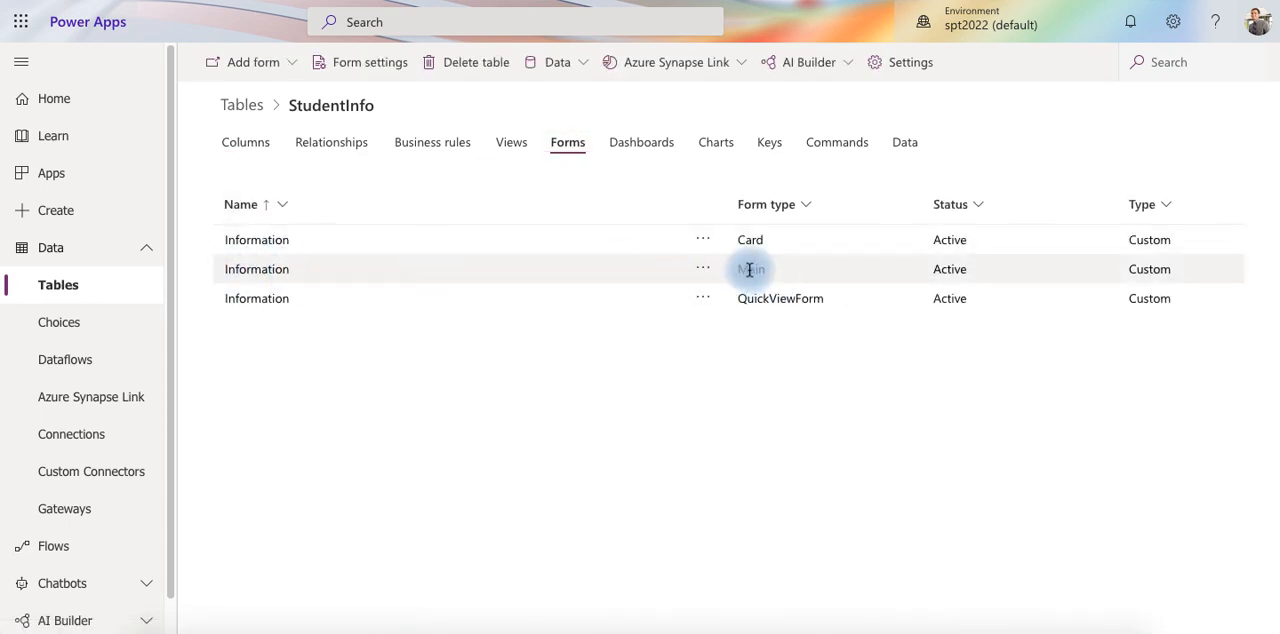
left_click(276, 272)
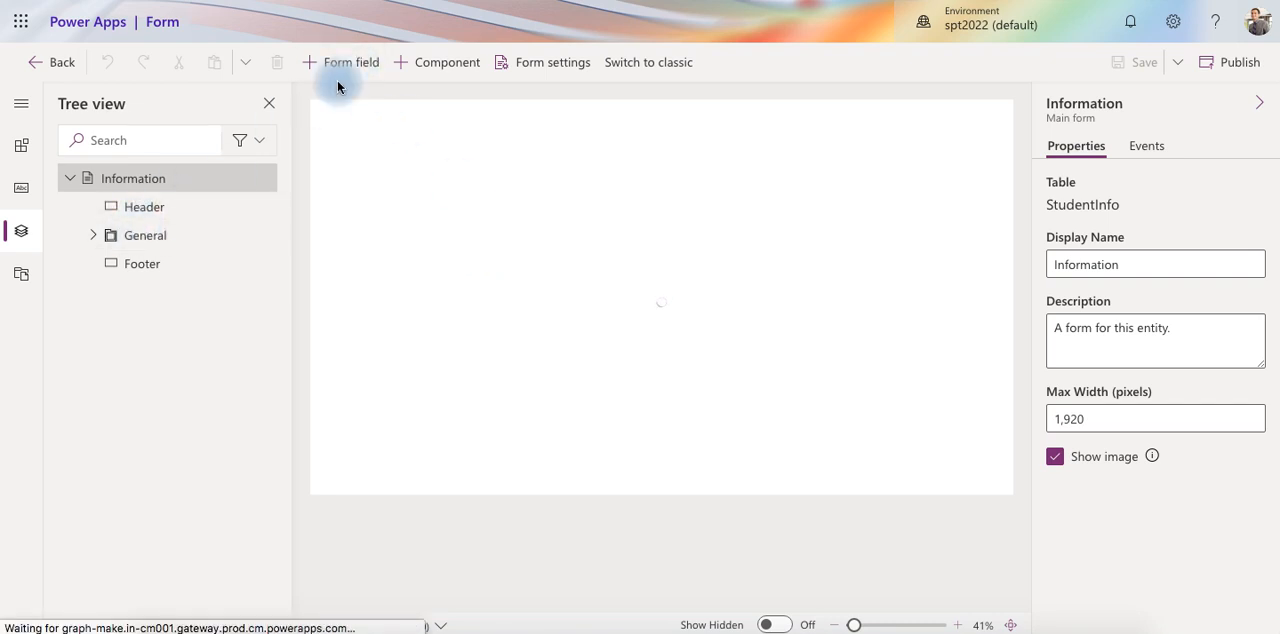
left_click(40, 62)
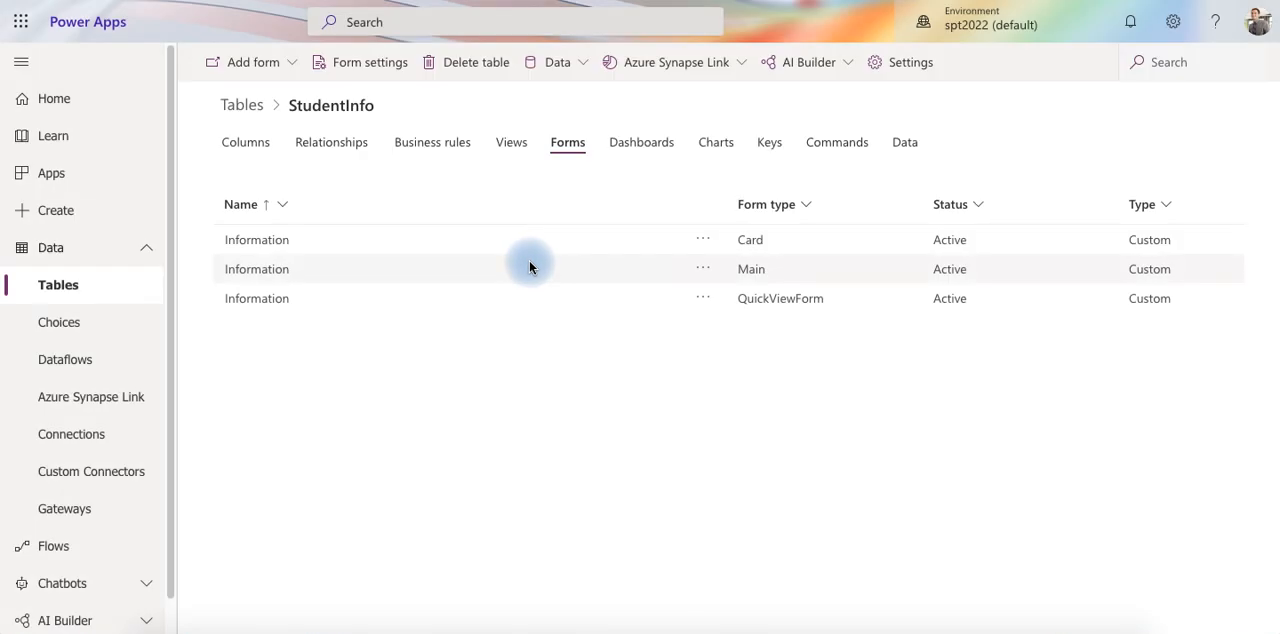
left_click(907, 143)
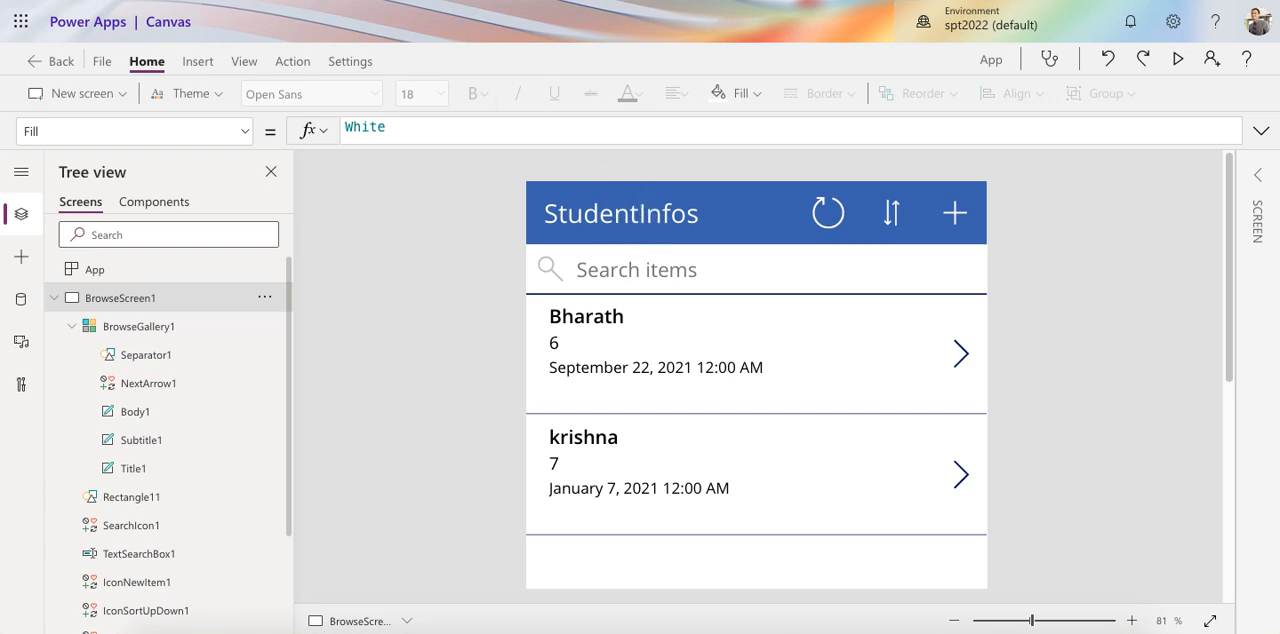
Leave the canvas app editor and save the app to the cloud under the name DataverseApp
left_click(58, 64)
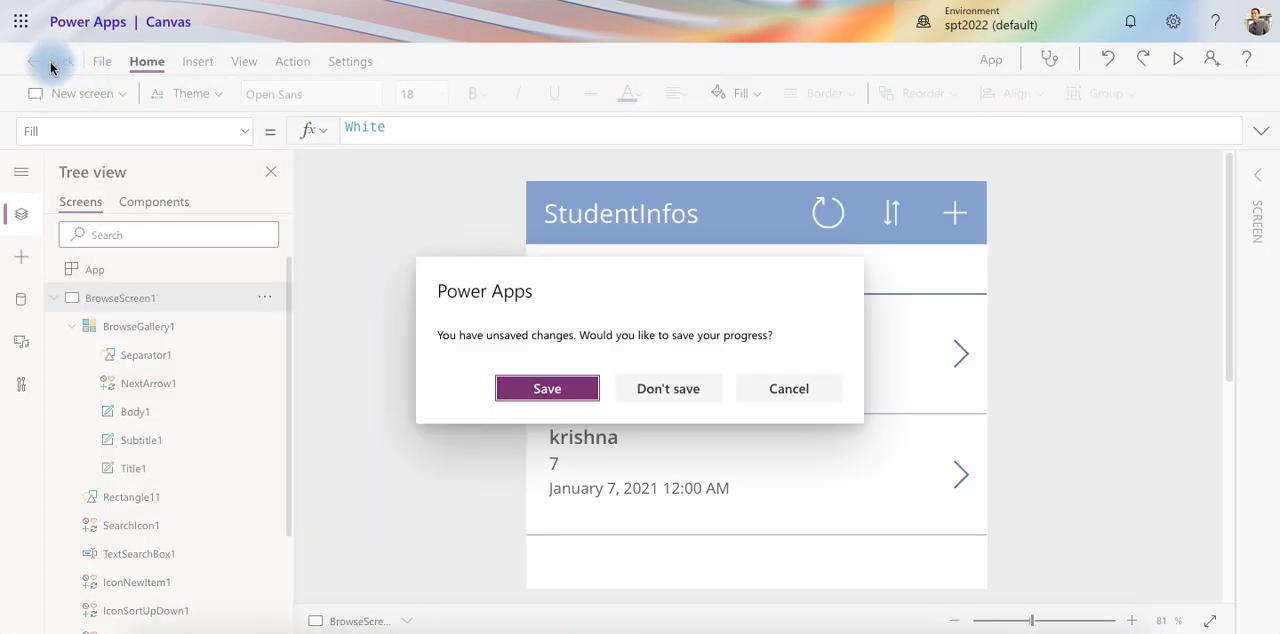
left_click(535, 389)
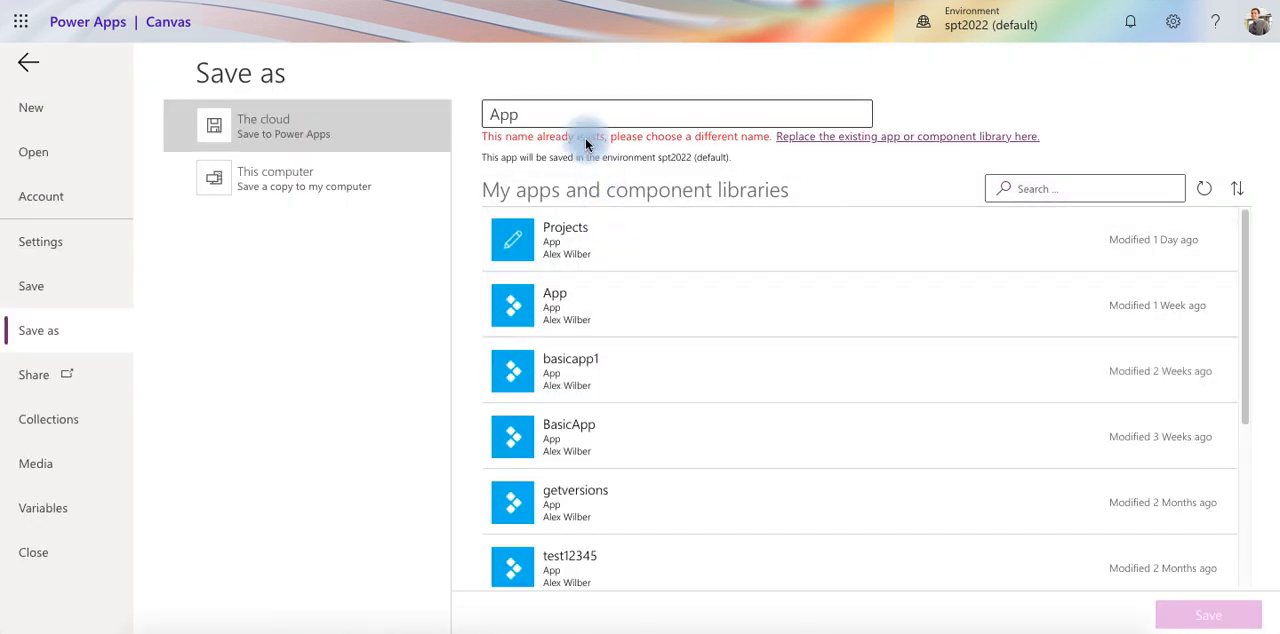
triple_click(549, 113)
type("Dataverse")
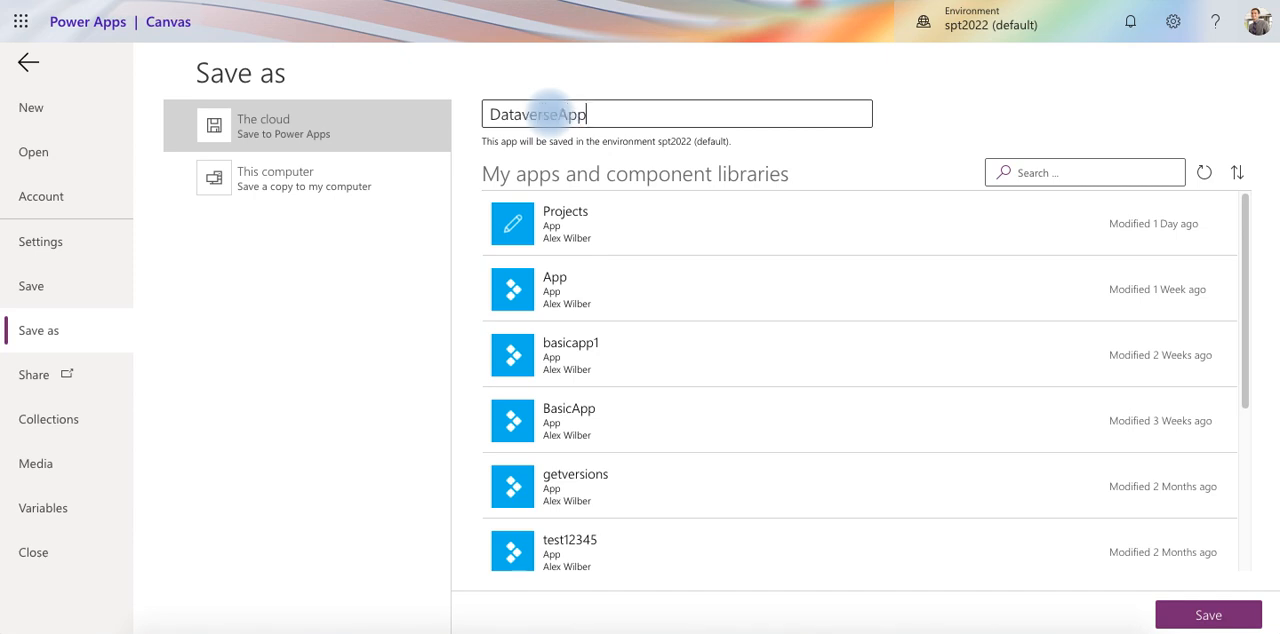
left_click(1206, 610)
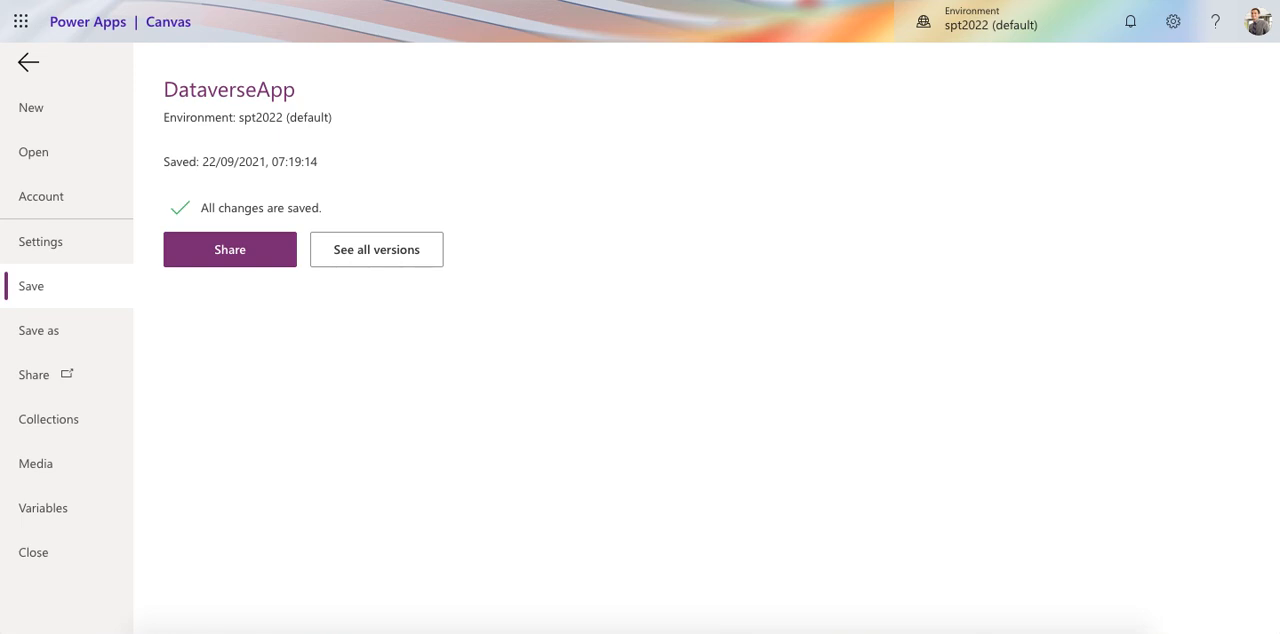
left_click(852, 0)
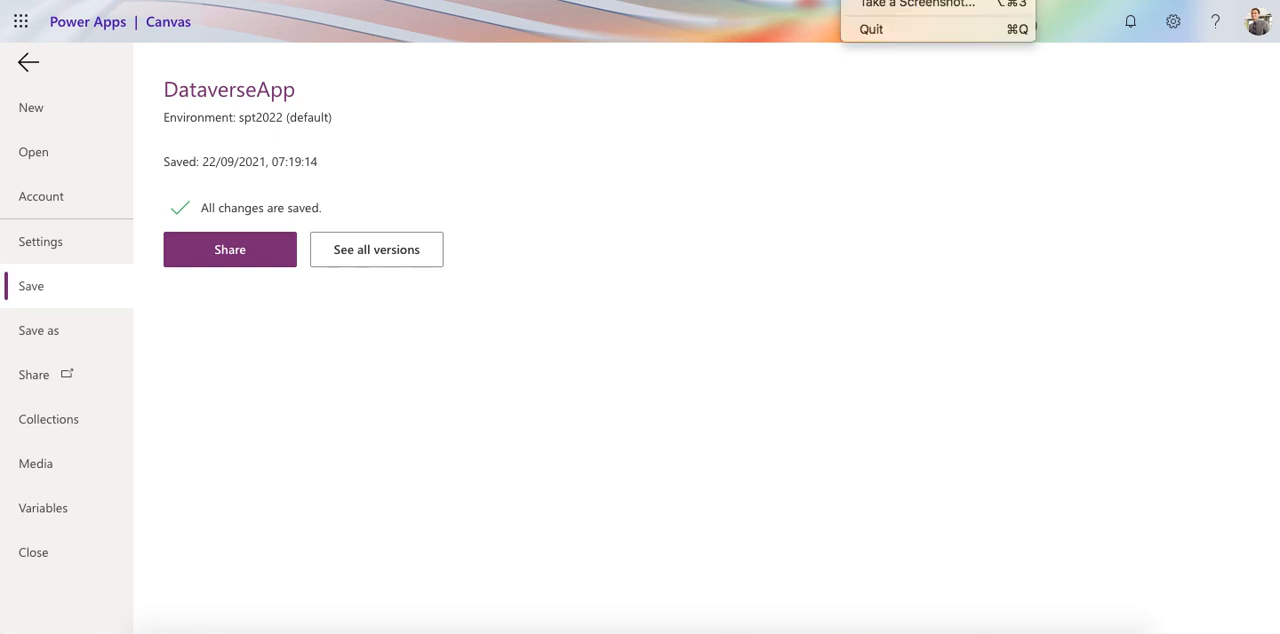